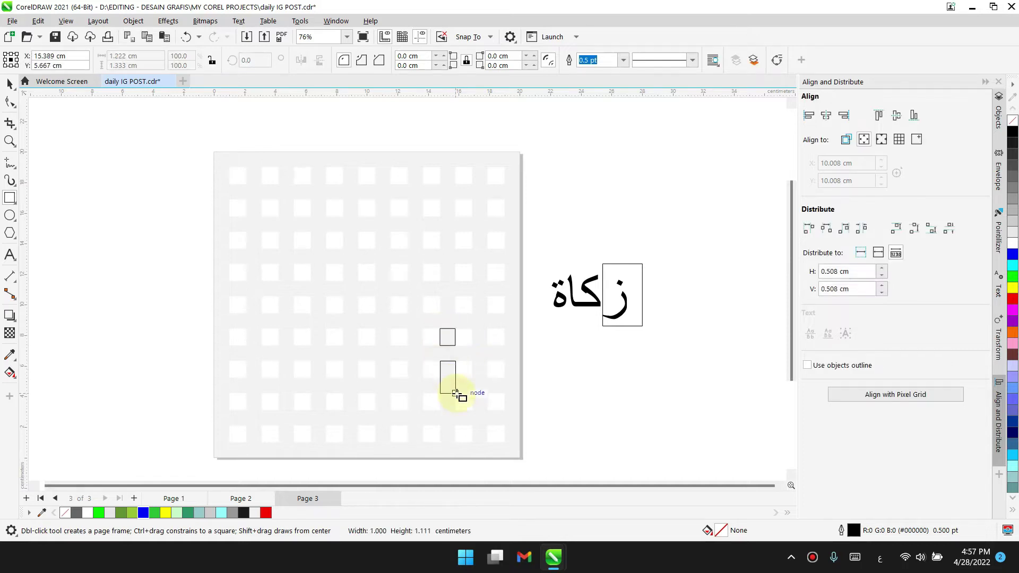
Draw a 1.0 by 2.111 cm vertical rectangle and a 4.222 by 1.056 cm horizontal one to form the first letter ز below its dot square
scroll(455, 393, "up", 2)
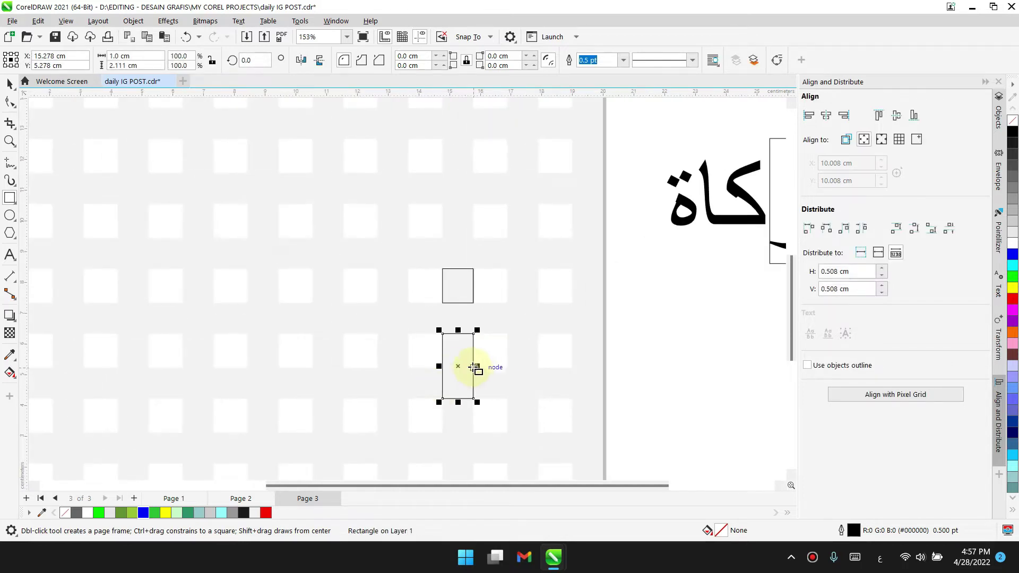
scroll(342, 398, "down", 2)
scroll(449, 353, "up", 1)
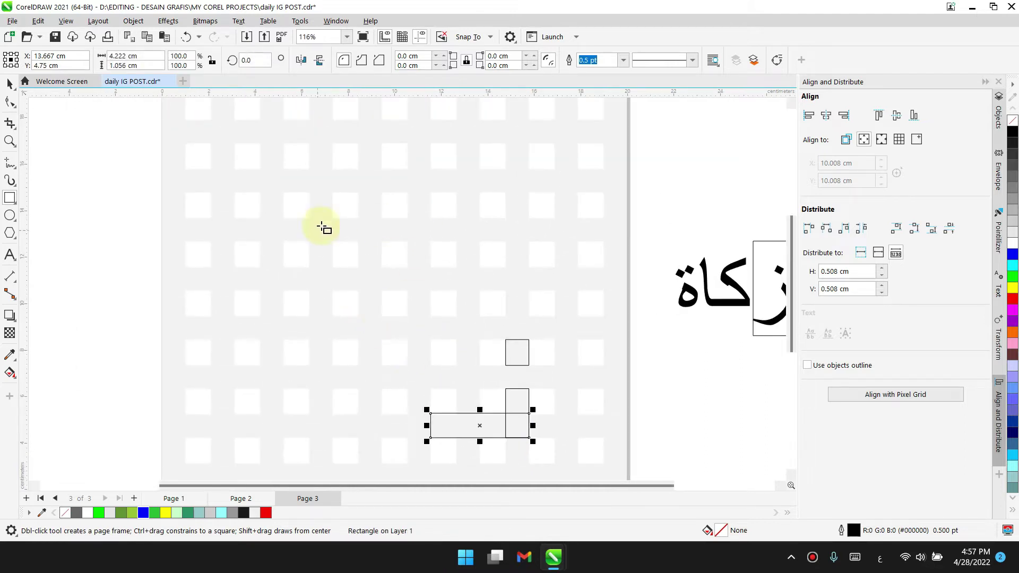
Draw the connected bars of the following letters beside the first letter, with a top bar about 9.227 by 1.016 cm
mouse_move(309, 196)
left_mouse_down()
mouse_move(336, 250)
mouse_move(334, 341)
mouse_move(441, 334)
mouse_move(486, 349)
mouse_move(480, 343)
mouse_move(485, 392)
mouse_move(471, 382)
mouse_move(381, 388)
left_mouse_up()
mouse_move(382, 365)
left_mouse_down()
mouse_move(407, 438)
mouse_move(309, 438)
mouse_move(334, 366)
left_mouse_up()
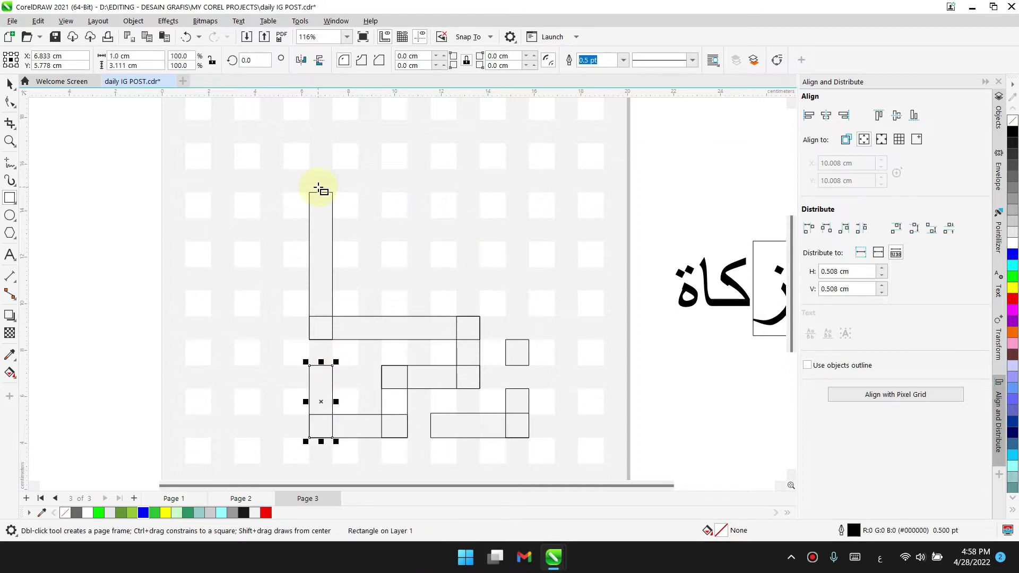
left_click_drag(309, 191, 525, 216)
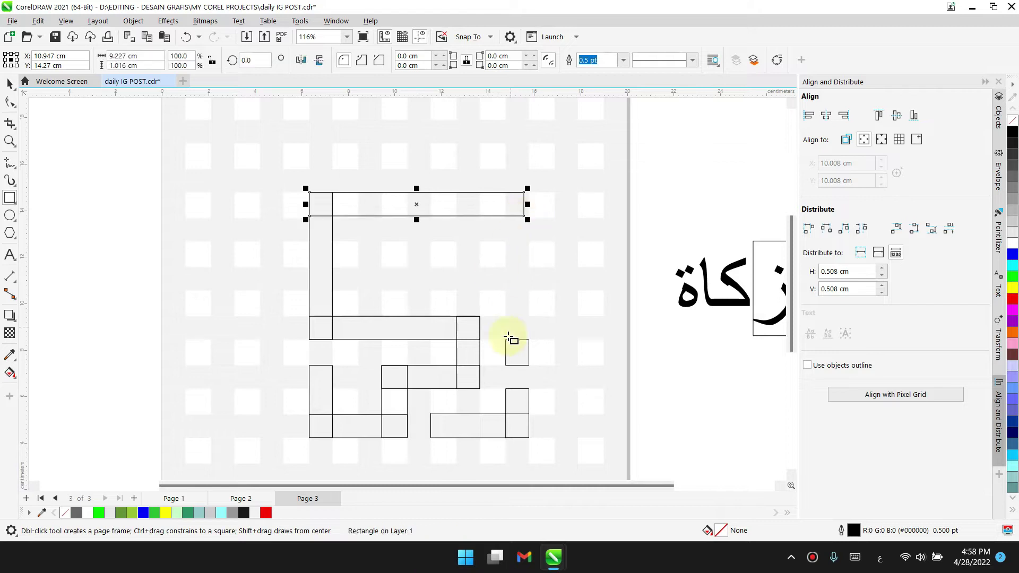
left_click(11, 84)
left_click(698, 423)
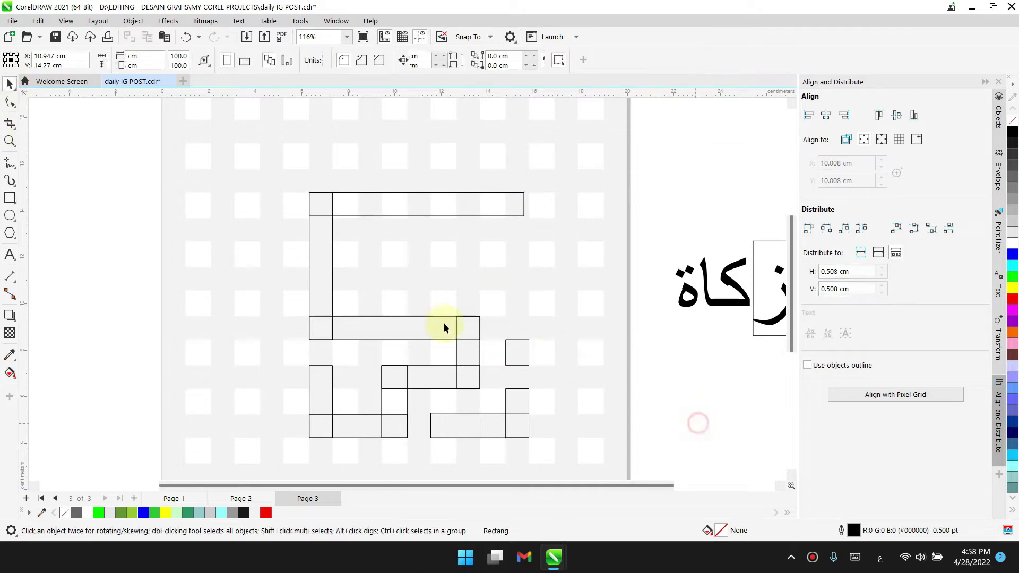
Draw a rectangle about 3.111 by 3.207 cm under the top bar and move it beneath the bar's right end
left_click(9, 201)
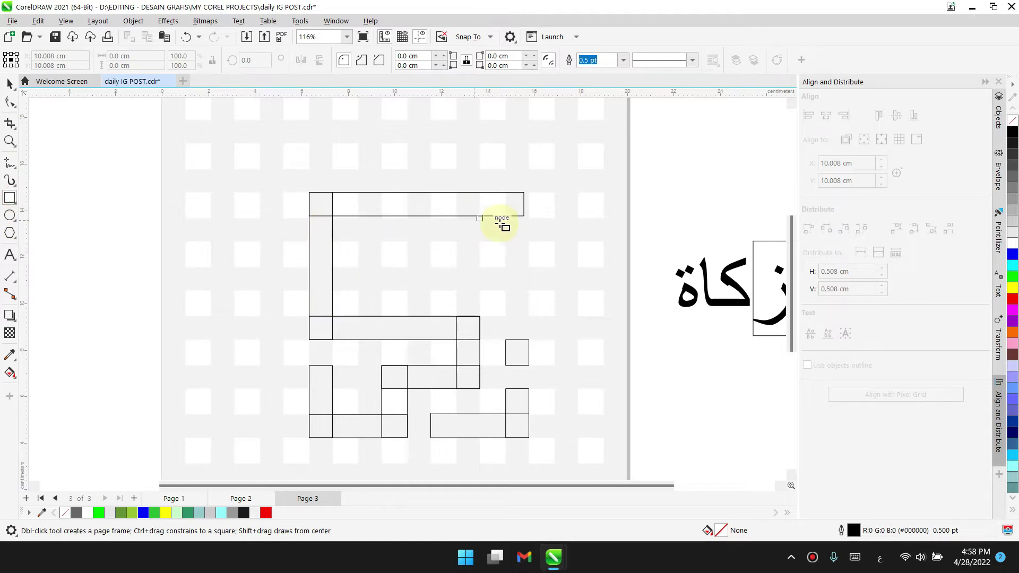
left_click_drag(359, 242, 431, 291)
left_click_drag(394, 240, 394, 216)
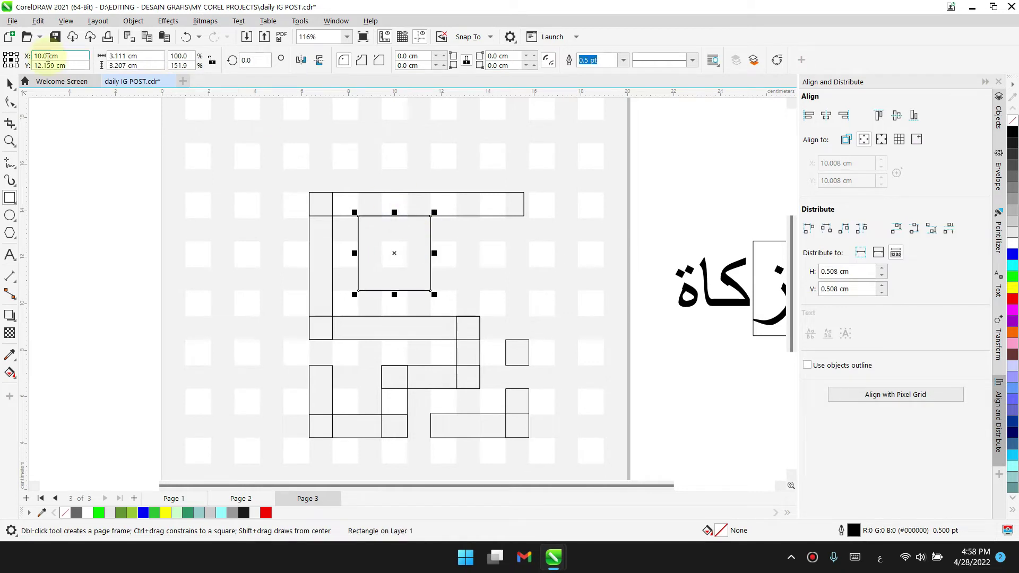
key("space")
left_click_drag(394, 254, 499, 257)
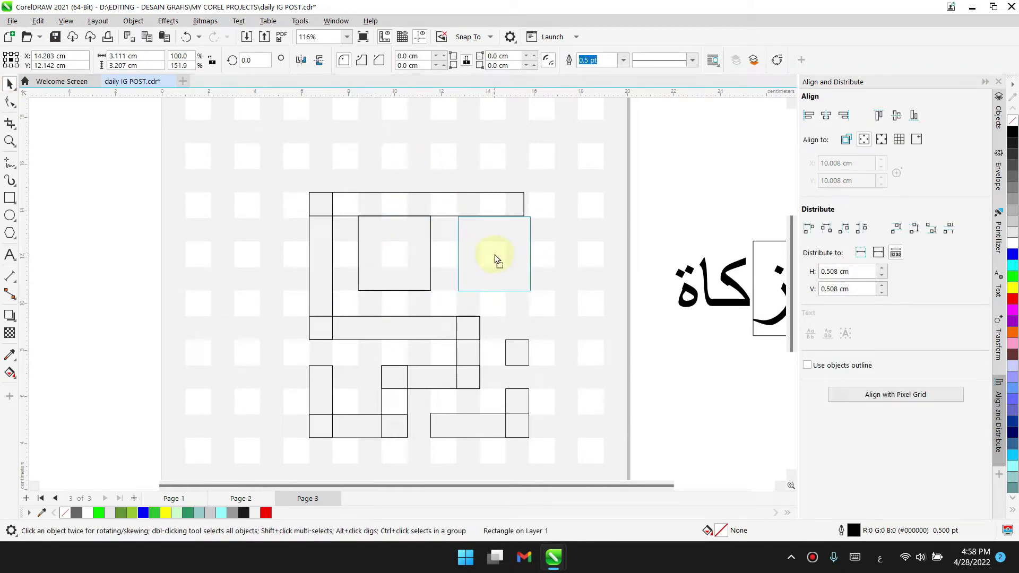
left_click_drag(494, 254, 466, 283)
Shorten the long top bar from its right end to about 3.667 cm wide
scroll(478, 285, "up", 3)
scroll(481, 334, "down", 3)
scroll(482, 332, "down", 3)
left_click(476, 255)
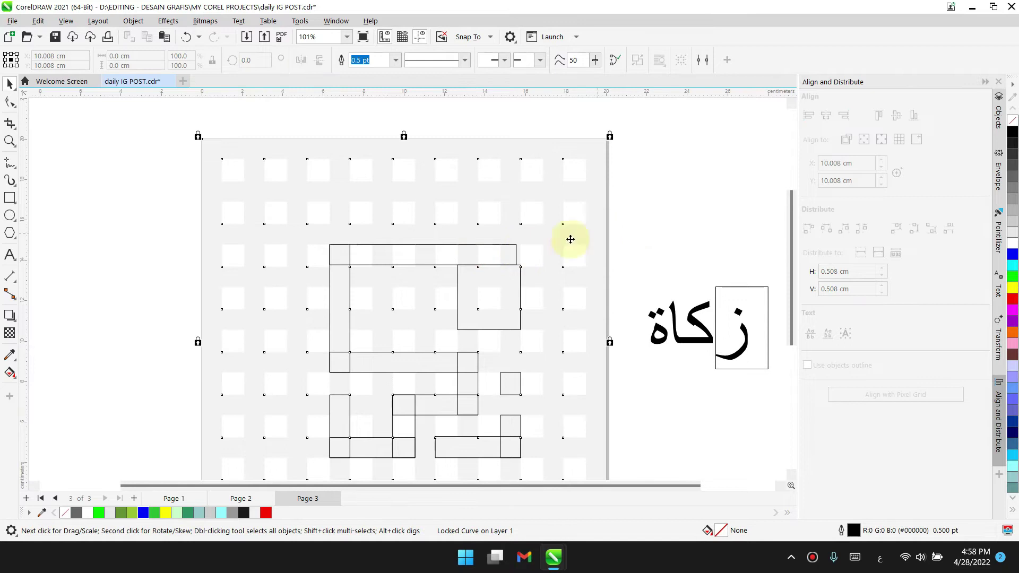
left_click(518, 250)
left_click_drag(518, 255, 407, 254)
Reduce the large square's height to about 3.115 cm and reposition it near X 14.25, Y 12.064 cm
scroll(454, 337, "up", 3)
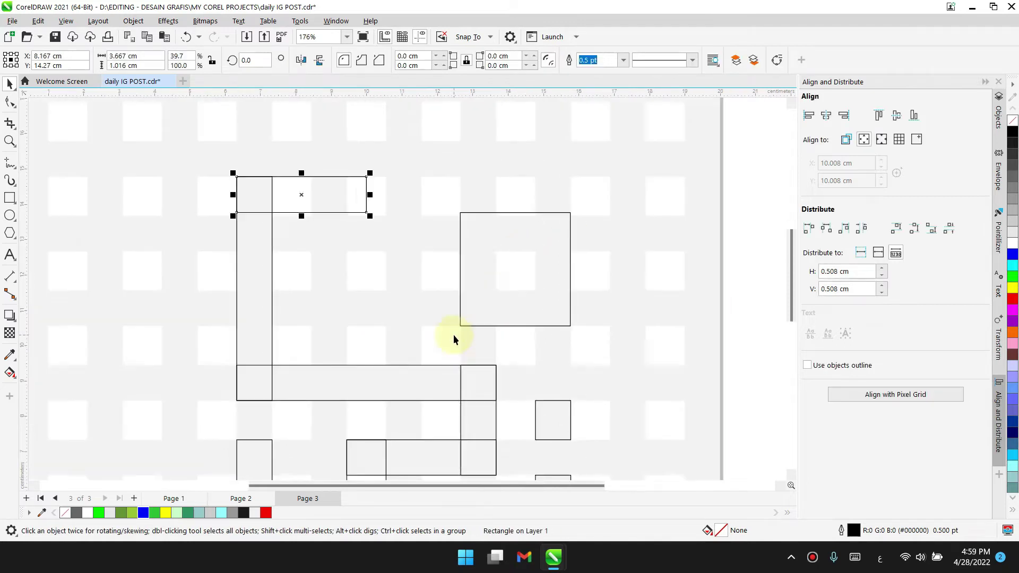
left_click(514, 245)
scroll(513, 230, "up", 5)
left_click_drag(518, 193, 522, 198)
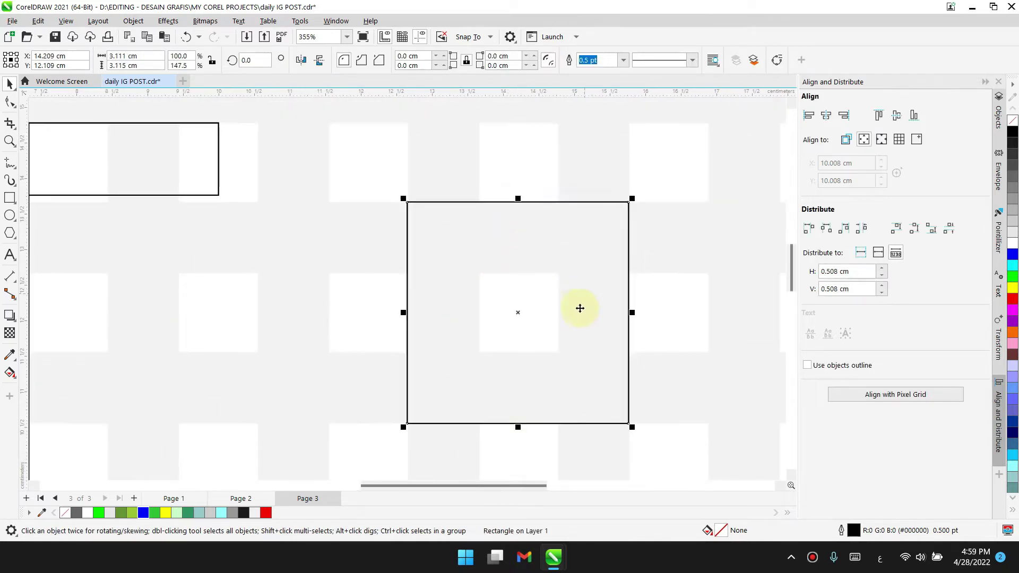
scroll(576, 311, "down", 4)
left_click_drag(538, 314, 512, 302)
scroll(531, 336, "down", 6)
scroll(518, 260, "up", 5)
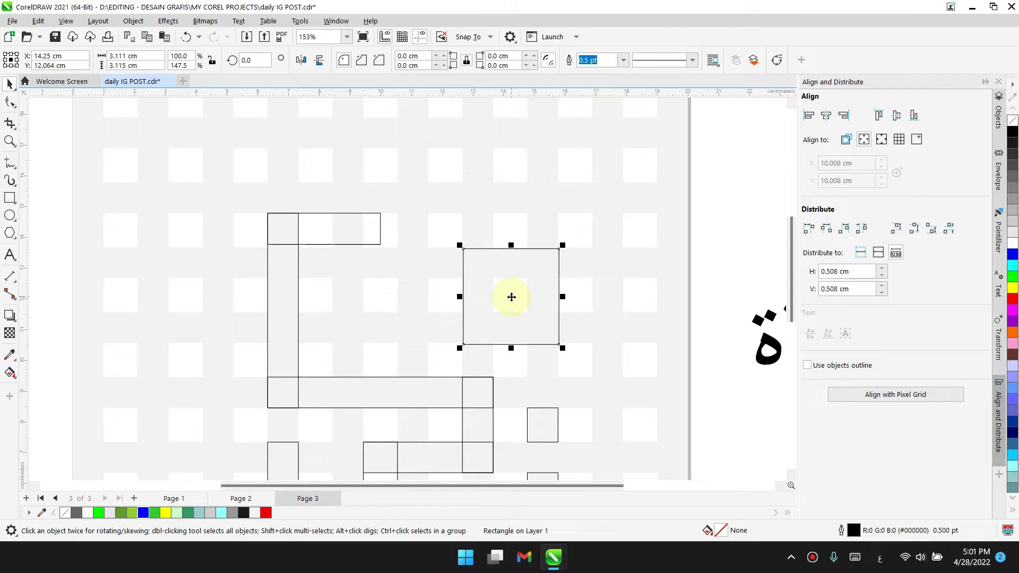
Delete the connected bars beside the first letter and the large square above it
scroll(524, 308, "down", 3)
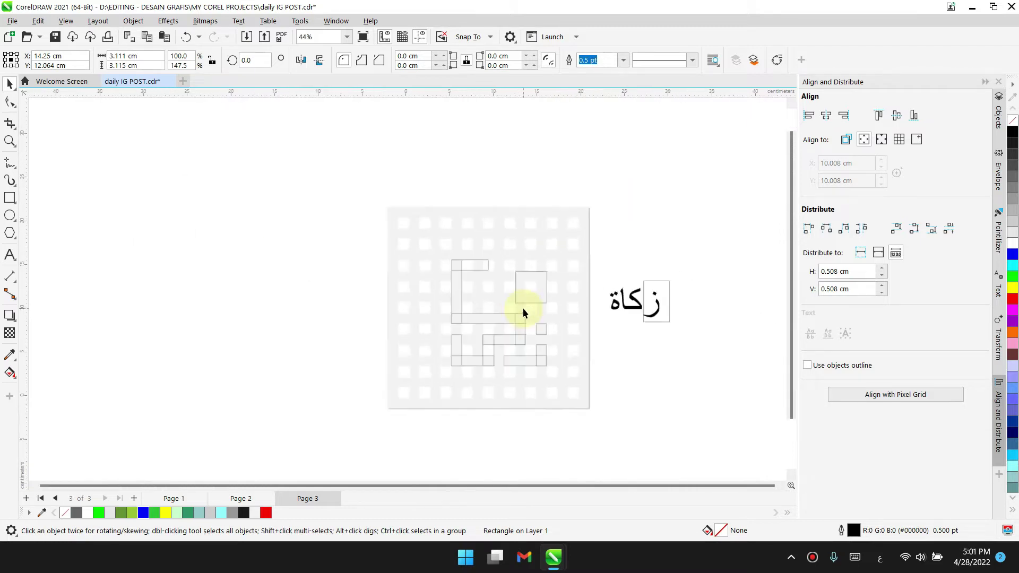
left_click(267, 218)
left_click_drag(596, 387, 592, 402)
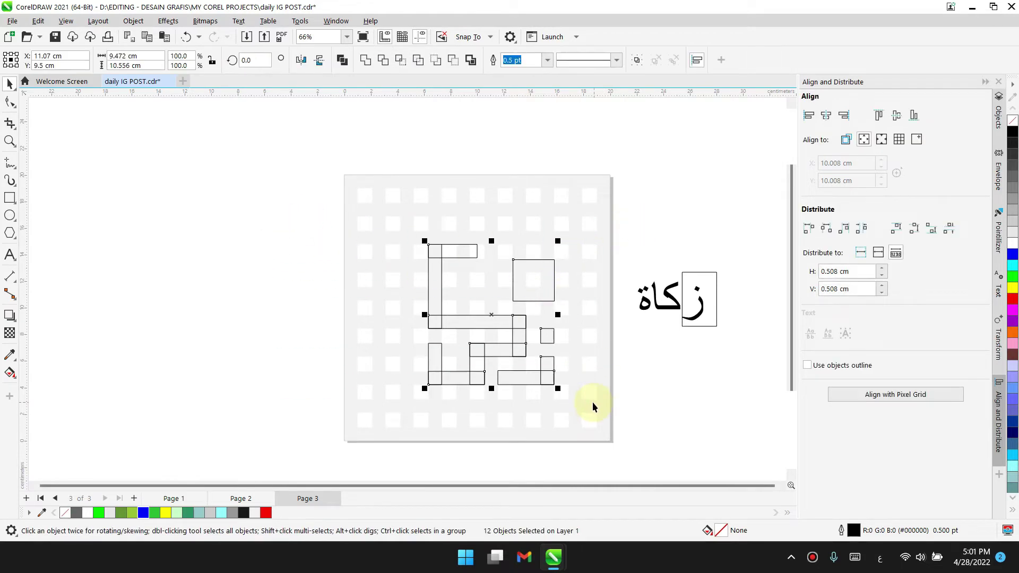
left_click_drag(273, 162, 535, 394)
key("Delete")
left_click(545, 282)
key("Delete")
Draw a reference rectangle about 2.419 by 4.388 cm on the sample word and move it around its last letter ة
scroll(511, 386, "up", 1)
left_click(9, 197)
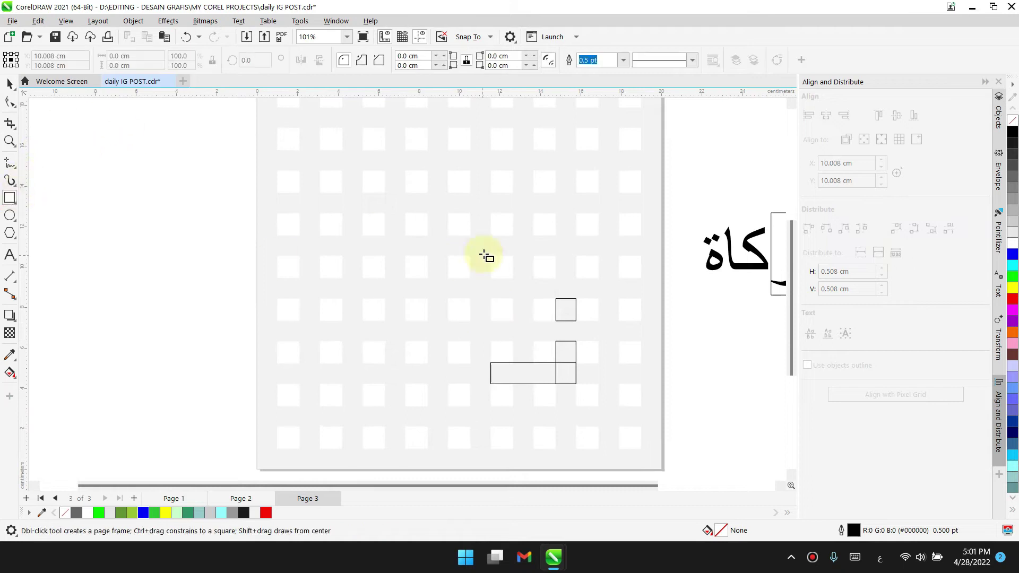
left_click_drag(721, 225, 772, 314)
scroll(685, 323, "right", 2)
scroll(364, 337, "up", 1)
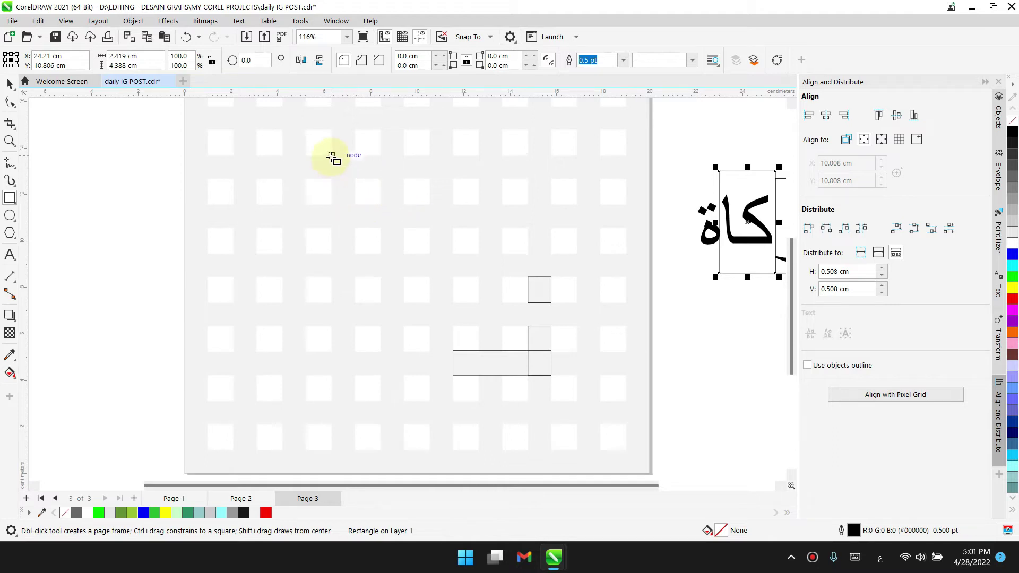
scroll(664, 286, "down", 1)
left_click_drag(691, 252, 637, 265)
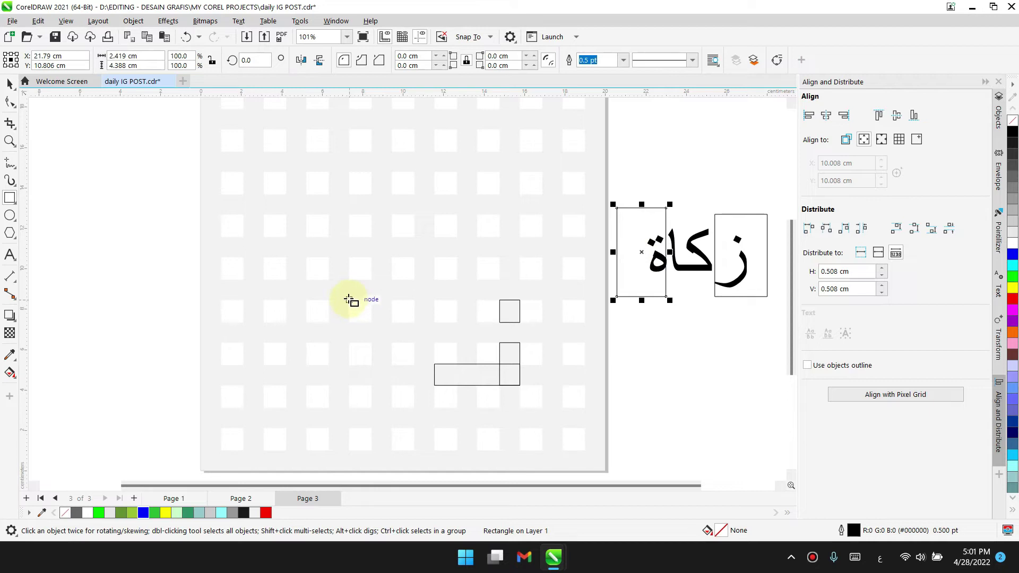
Build the letter ة from a large square about 3.222 cm wide, a smaller centred square, and two 1.111 cm dot squares above it
left_click_drag(350, 300, 414, 365)
left_click_drag(372, 322, 392, 343)
mouse_move(349, 259)
left_mouse_down()
mouse_move(372, 280)
mouse_move(414, 280)
left_mouse_up()
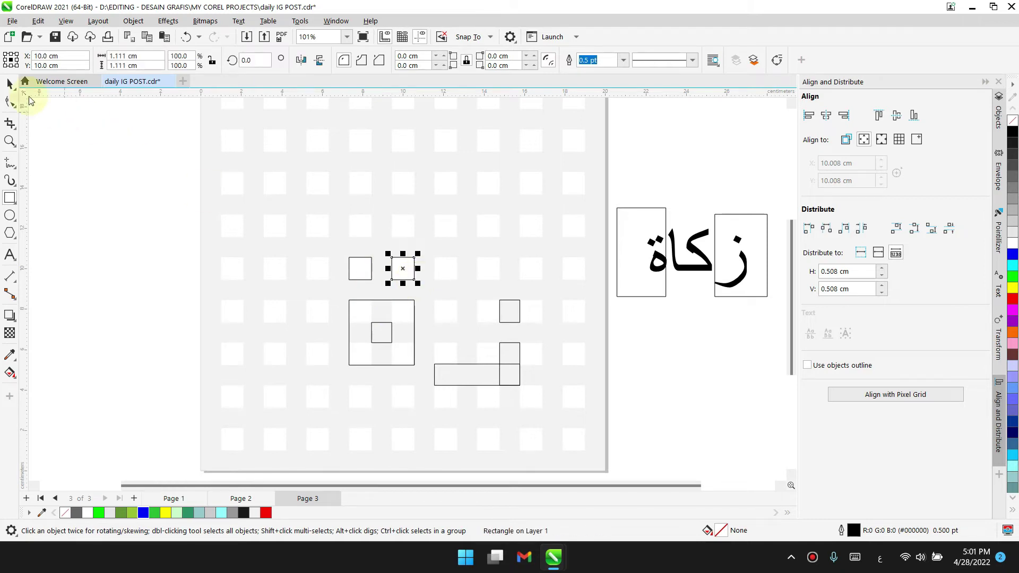
Move the four squares of the ة above the first letter's dot, lining up their right edges on the grid
left_click(9, 83)
left_click_drag(137, 200, 420, 392)
scroll(403, 329, "up", 1)
left_click_drag(375, 306, 520, 202)
scroll(521, 234, "up", 3)
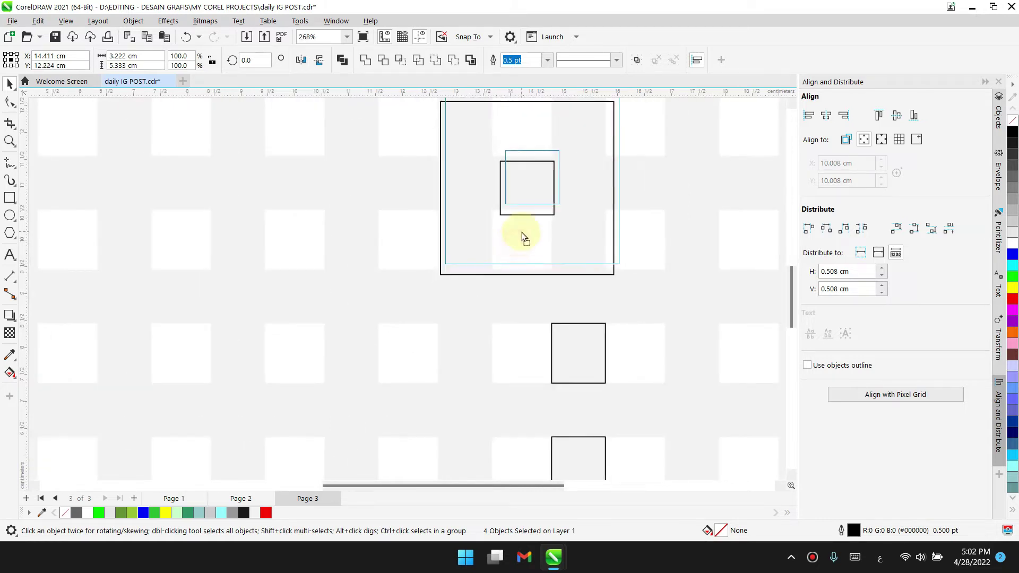
left_click_drag(518, 241, 512, 238)
scroll(549, 269, "up", 3)
left_click_drag(549, 269, 578, 249)
Try to move the left dot square of the ة across to the upper-left area of the grid
scroll(505, 273, "down", 8)
scroll(505, 272, "up", 3)
left_click_drag(519, 129, 527, 326)
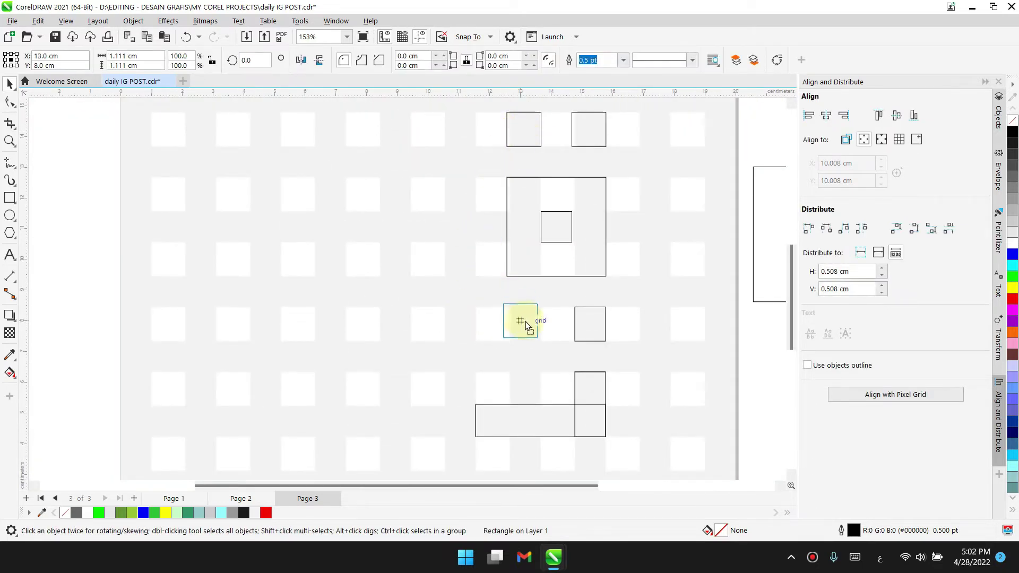
left_click_drag(505, 276, 273, 183)
left_click_drag(335, 129, 311, 131)
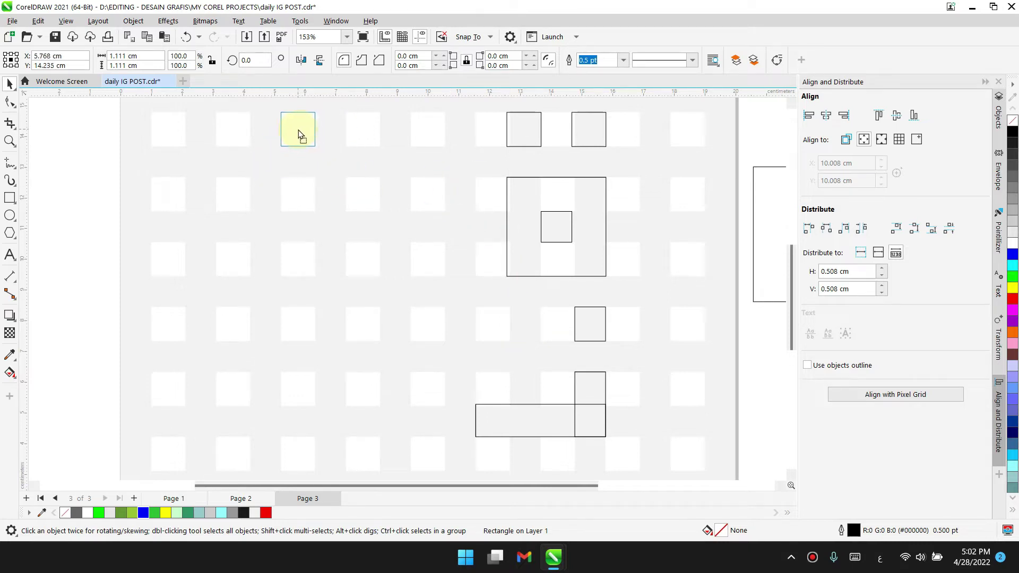
left_click_drag(298, 132, 296, 129)
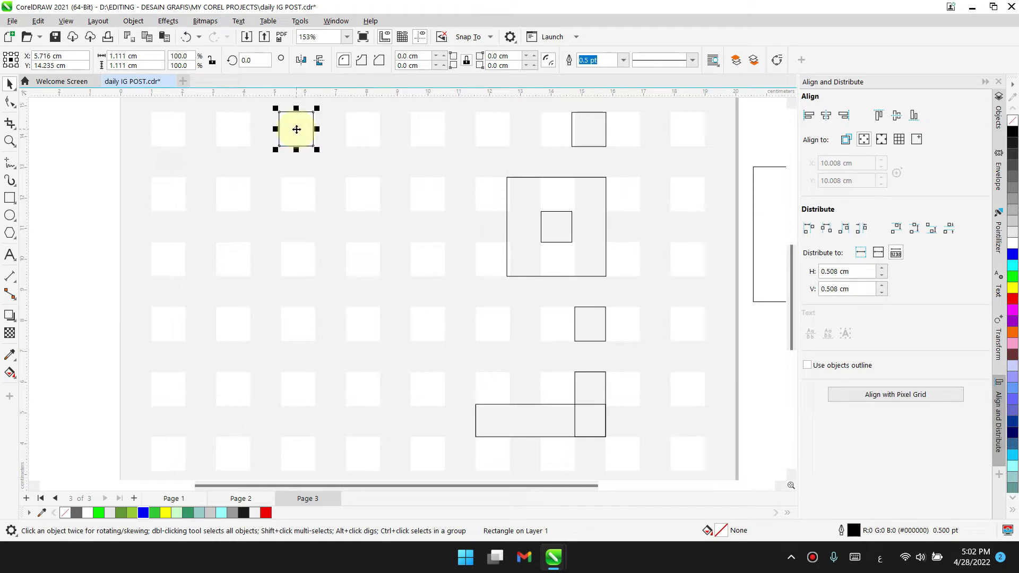
scroll(531, 133, "up", 4)
scroll(462, 207, "down", 6)
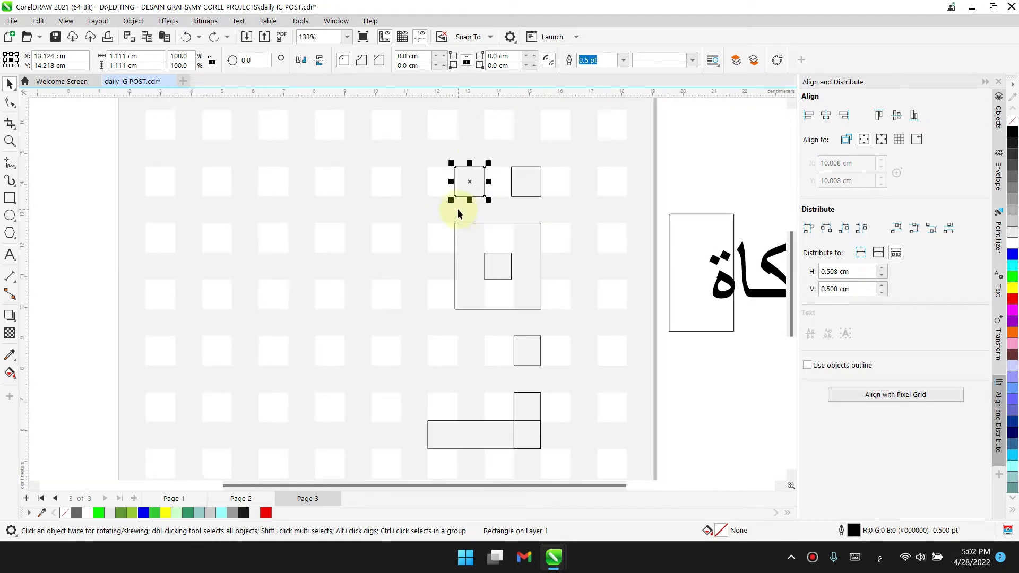
Draw a tall vertical bar with a base bar at the left, plus a 4.222 by 1.111 cm top bar beside it
left_click(8, 198)
mouse_move(259, 167)
left_mouse_down()
mouse_move(295, 375)
mouse_move(288, 449)
mouse_move(309, 423)
mouse_move(402, 450)
left_mouse_up()
left_click_drag(315, 167, 428, 197)
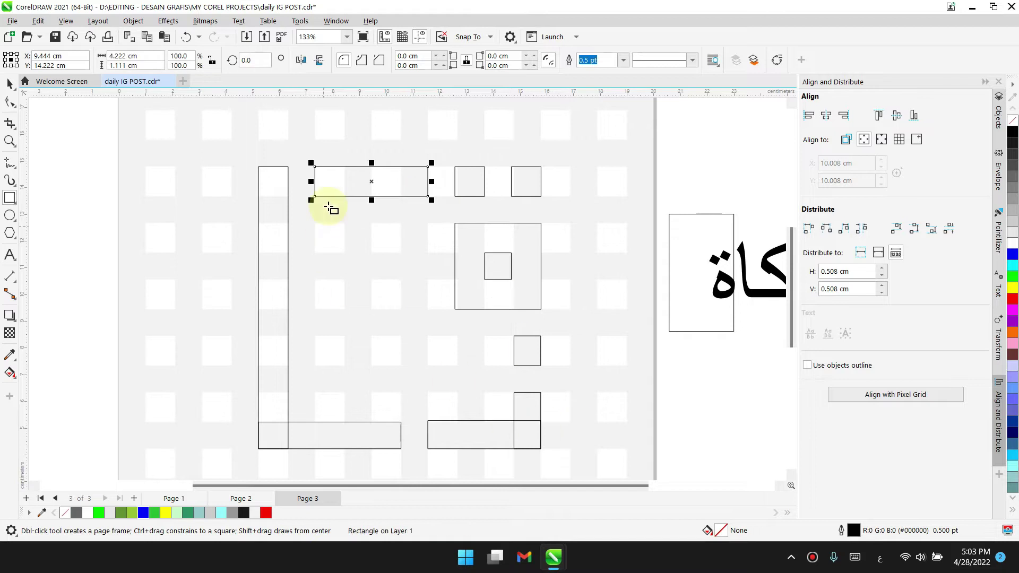
Draw the ك's left stem and middle horizontal bar, plus a vertical bar of 1.0 by 3.111 cm at the middle bar's right end
mouse_move(315, 167)
left_mouse_down()
mouse_move(344, 280)
mouse_move(428, 279)
mouse_move(430, 361)
mouse_move(421, 357)
mouse_move(427, 337)
left_mouse_up()
scroll(413, 254, "up", 11)
left_click_drag(421, 234, 428, 248)
scroll(417, 318, "down", 12)
scroll(425, 398, "up", 4)
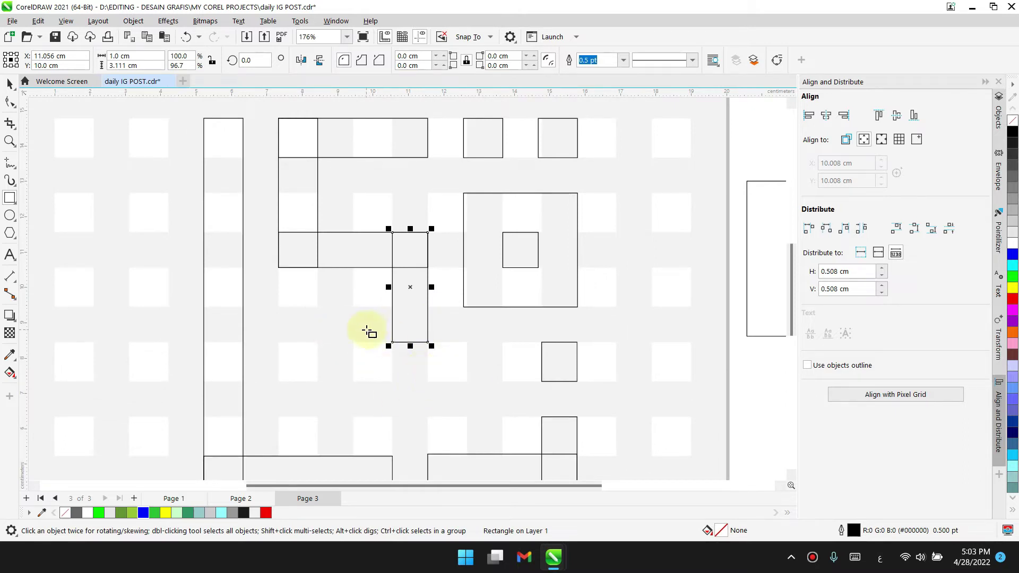
Draw the lower zigzag bars of the ك down to the base bar, ending in a 1.111 by 2.611 cm vertical piece
mouse_move(283, 308)
left_mouse_down()
mouse_move(428, 343)
mouse_move(291, 329)
mouse_move(319, 382)
mouse_move(318, 417)
left_mouse_up()
left_click_drag(281, 382, 410, 421)
key("Delete")
mouse_move(353, 377)
left_mouse_down()
mouse_move(393, 474)
mouse_move(373, 379)
left_mouse_up()
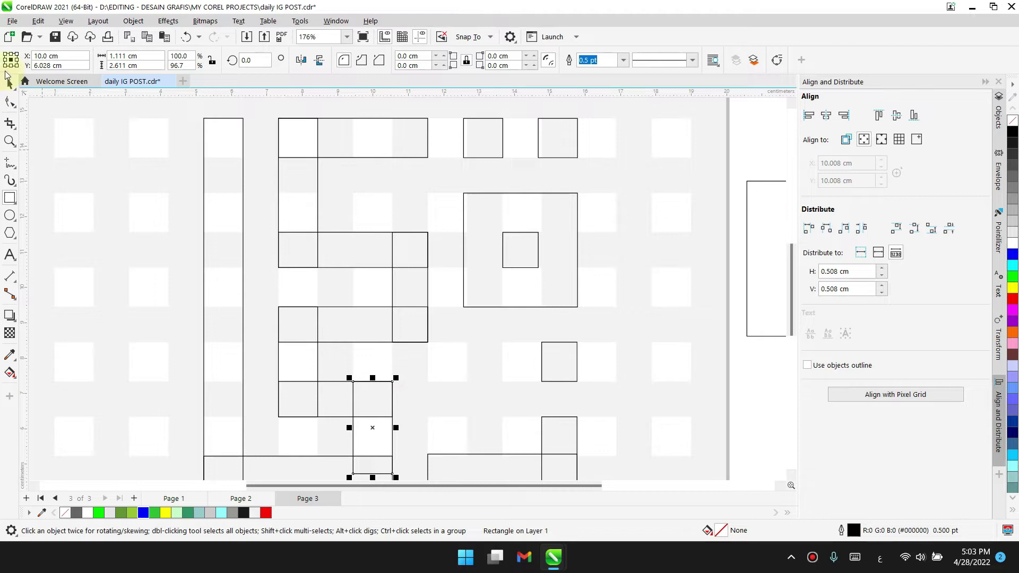
scroll(573, 316, "down", 3)
left_click(664, 418)
Delete the lower zigzag bars of the ك, both the horizontal and the vertical pieces
scroll(539, 344, "up", 2)
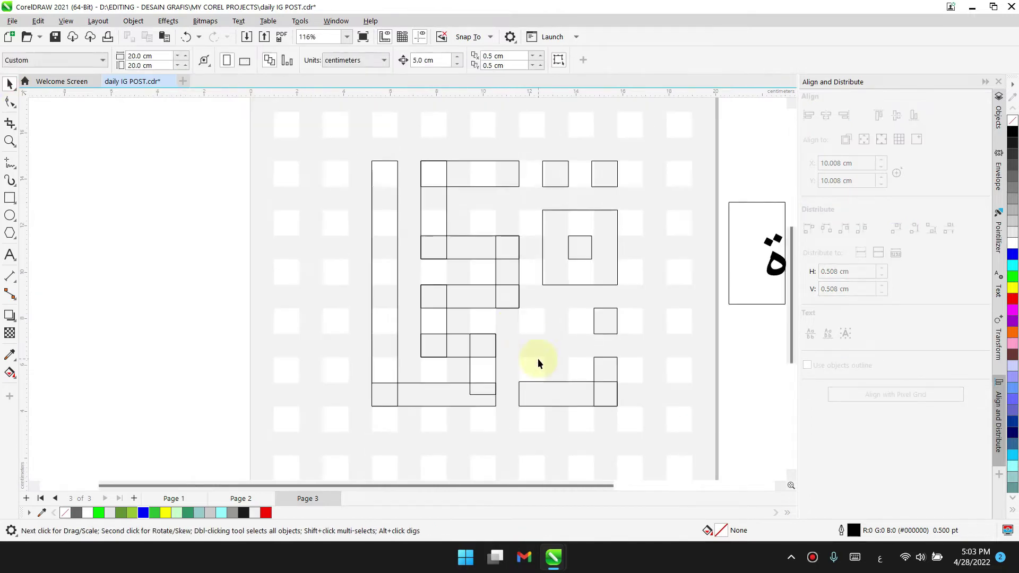
left_click(432, 322)
key("Delete")
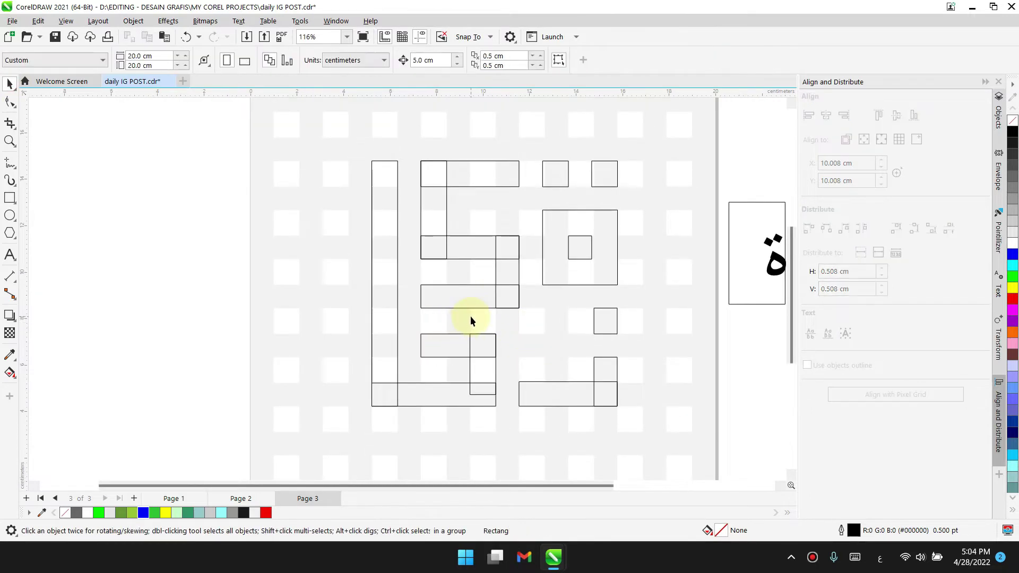
left_click(487, 357)
left_click(479, 361)
key("Delete")
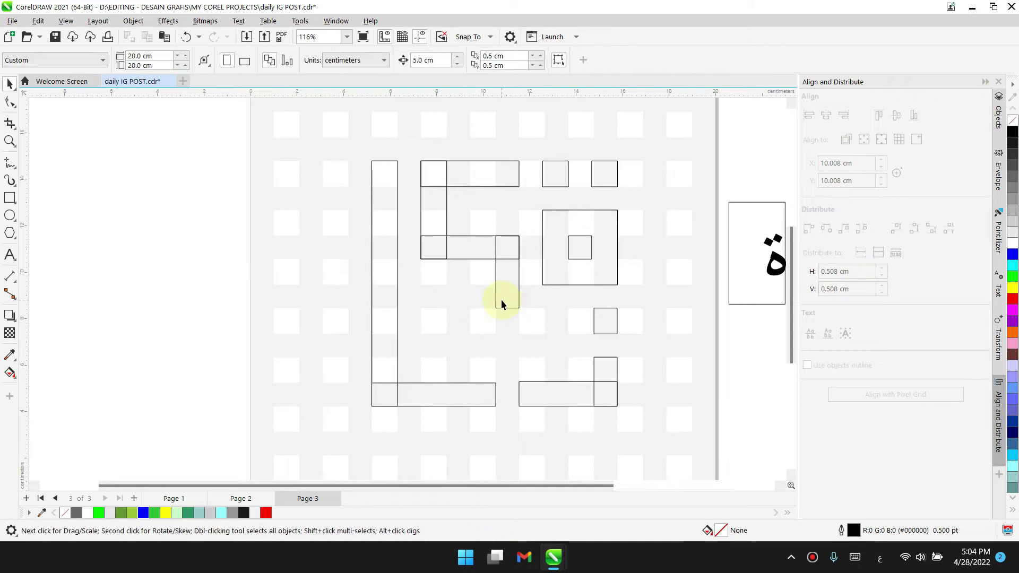
Stretch the ك's inner vertical bar down to a height of 5.222 cm, and delete that bar
left_click(501, 299)
left_click_drag(508, 312, 519, 358)
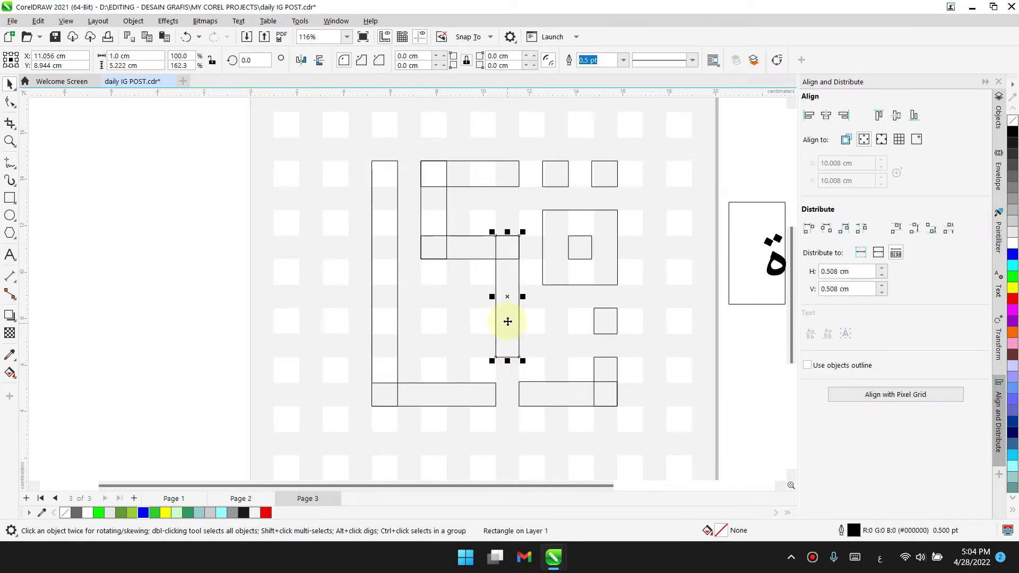
key("Delete")
Move the ك's middle horizontal bar down above the base bar, and shorten the ز's horizontal bar from its left end
left_click(485, 246)
left_click_drag(485, 246, 489, 347)
left_click(548, 396)
left_click_drag(516, 394, 568, 394)
Move the ز's dot square off the page and extend the ز's vertical bar upward by about two grid cells
left_click_drag(605, 321, 732, 365)
left_click(610, 360)
left_click_drag(606, 353, 605, 308)
left_click(746, 416)
Extend the ك's lower horizontal bar to the right, and delete the short remaining horizontal piece of the ز
left_click(500, 354)
left_click_drag(523, 345, 568, 346)
left_click(583, 398)
key("Delete")
Extend the base bar to the right end of the bar above it, and lengthen the ك's left stem down to its lower bar
left_click(491, 394)
left_click_drag(497, 394, 568, 394)
left_click(435, 247)
left_click_drag(433, 262, 435, 357)
Align the ز's vertical bar with the right end of the base bar and shorten its height to 3.111 cm
left_click(616, 361)
key("Tab")
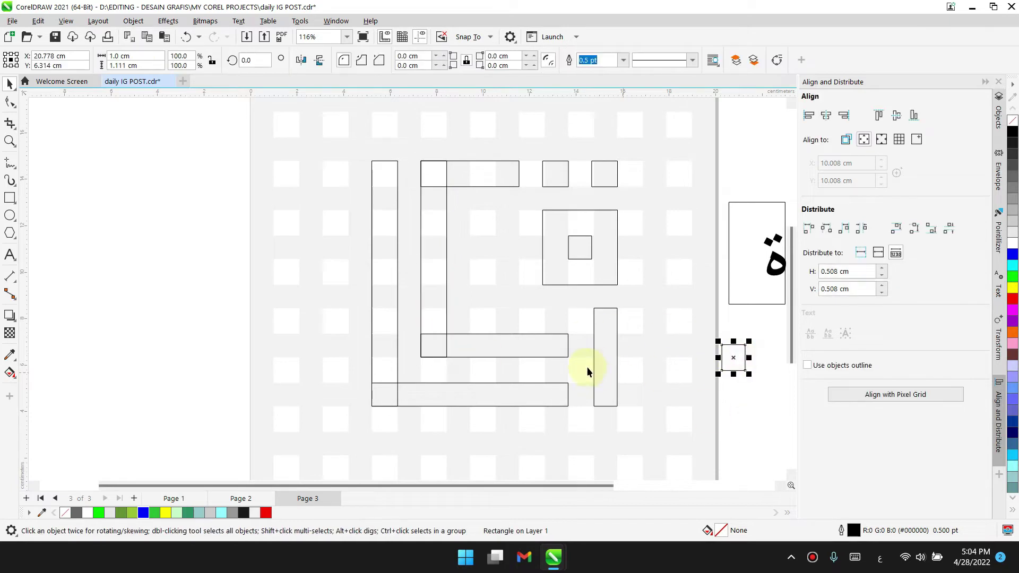
left_click(555, 390, "shift")
key("r")
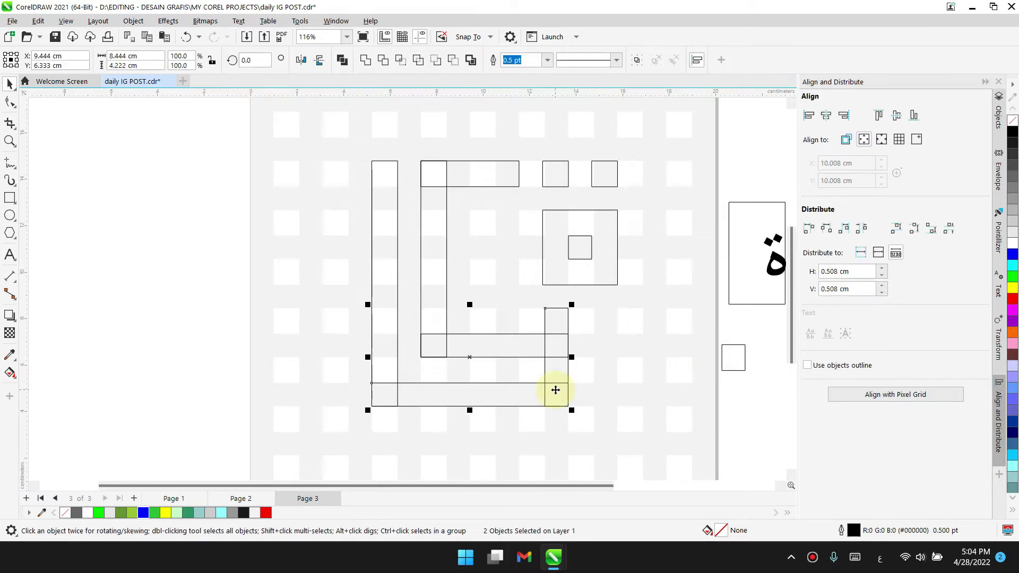
left_click(739, 437)
left_click(556, 309)
left_click_drag(556, 305, 568, 334)
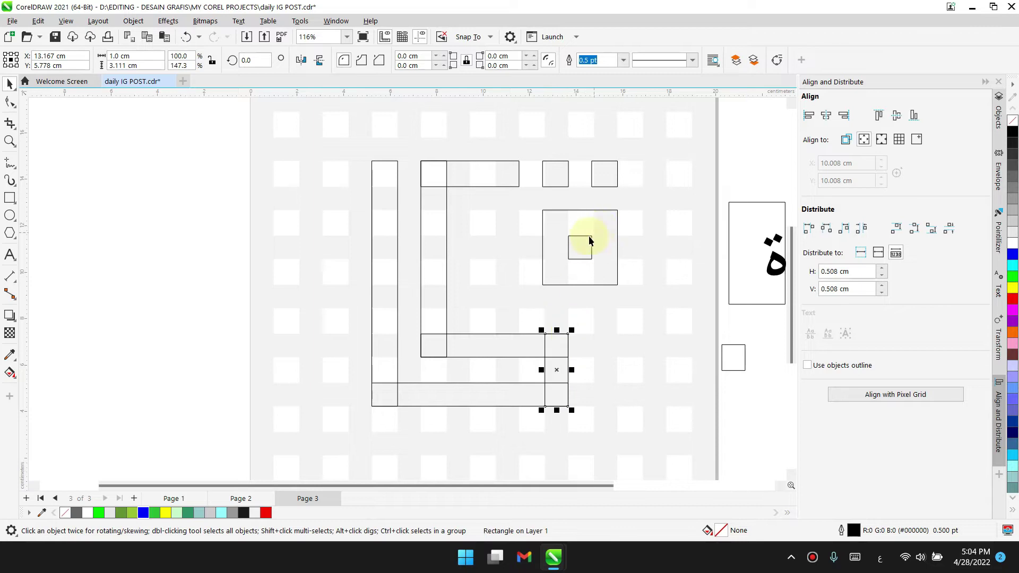
Move the ة's large square and its inner square together into the space enclosed by the ك, near X 11.007, Y 10.138 cm
left_click(592, 239)
left_click(615, 248, "shift")
left_click_drag(615, 249, 535, 266)
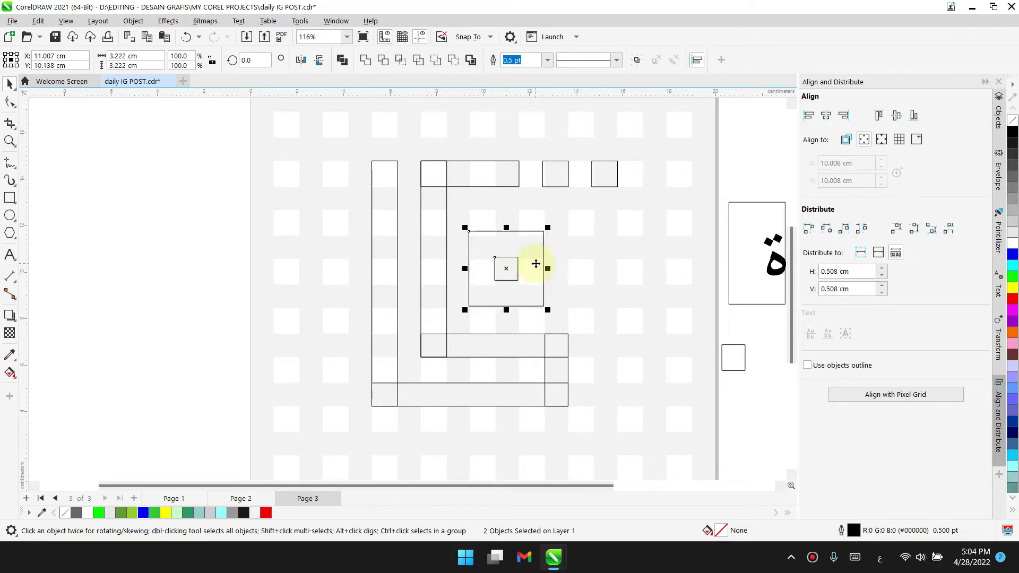
scroll(531, 286, "up", 2)
scroll(537, 296, "down", 2)
left_click(692, 341)
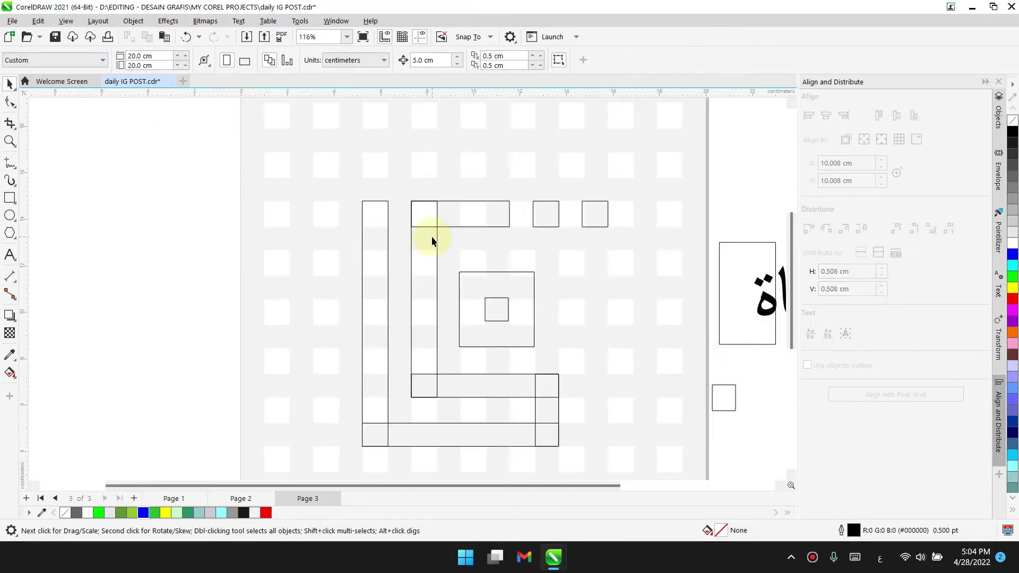
Move the ة's two dots together to just above the ك's top bar
scroll(485, 232, "up", 1)
left_click(562, 212)
left_click(628, 207, "shift")
scroll(495, 237, "down", 3)
scroll(467, 413, "up", 4)
Adjust the edges of the ة's large square and its inner square to the grid lines
left_click(451, 223)
scroll(428, 234, "up", 1)
scroll(665, 273, "down", 2)
scroll(632, 227, "up", 5)
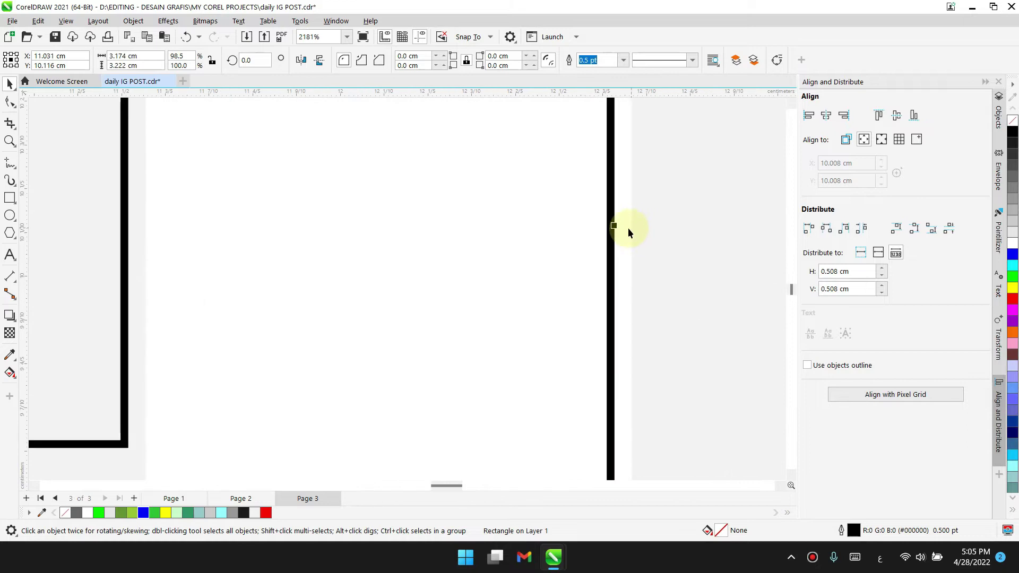
scroll(632, 230, "down", 5)
scroll(504, 249, "up", 2)
left_click(464, 252)
scroll(481, 243, "up", 2)
left_click_drag(483, 241, 484, 231)
left_click_drag(521, 344, 537, 368)
scroll(458, 343, "down", 4)
scroll(459, 343, "down", 3)
left_click(546, 355)
scroll(339, 211, "up", 3)
scroll(381, 192, "down", 2)
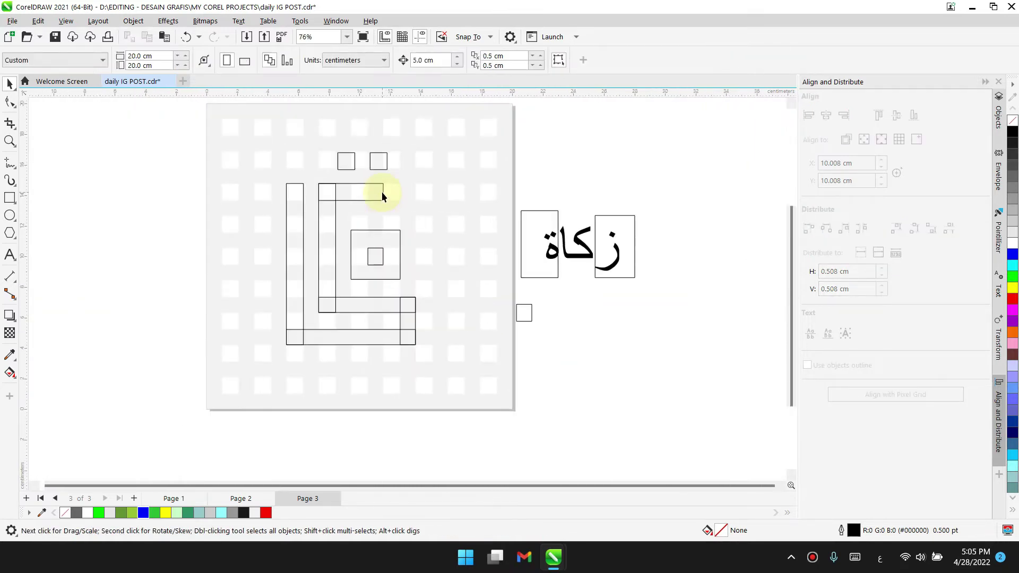
Move the right-hand dot past the end of the ك's top bar and extend the bar to 5.333 cm
left_click_drag(378, 170, 445, 212)
left_click(386, 193)
left_click(384, 194)
left_click_drag(386, 192, 400, 192)
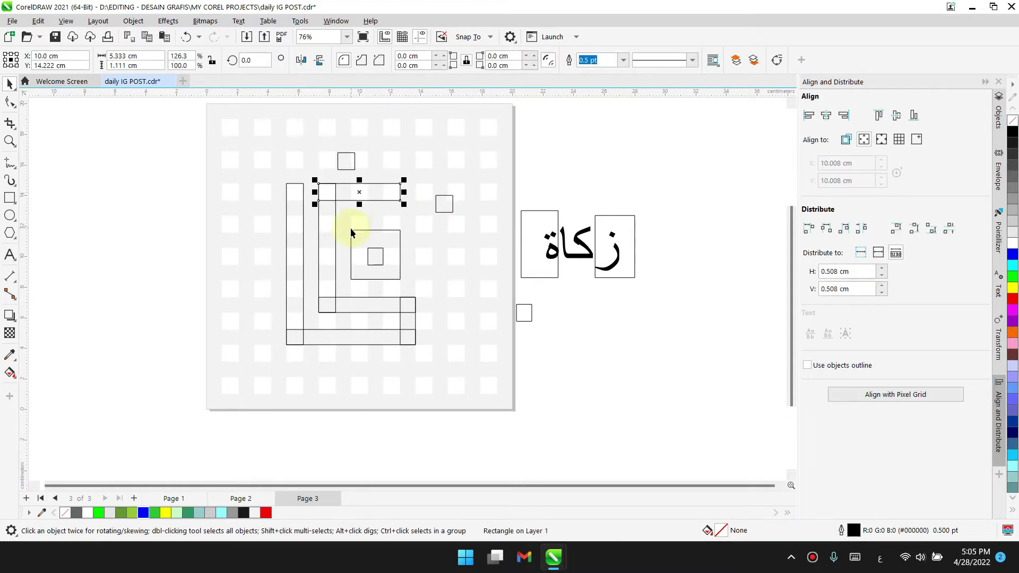
Move the dot remaining above the ك to the right end of its top bar and stretch it downward into a stub
scroll(351, 228, "up", 1)
left_click_drag(337, 106, 360, 186)
left_click_drag(361, 183, 415, 179)
scroll(415, 179, "up", 5)
left_click_drag(417, 237, 435, 276)
scroll(508, 191, "down", 5)
left_click(510, 184)
scroll(438, 263, "up", 3)
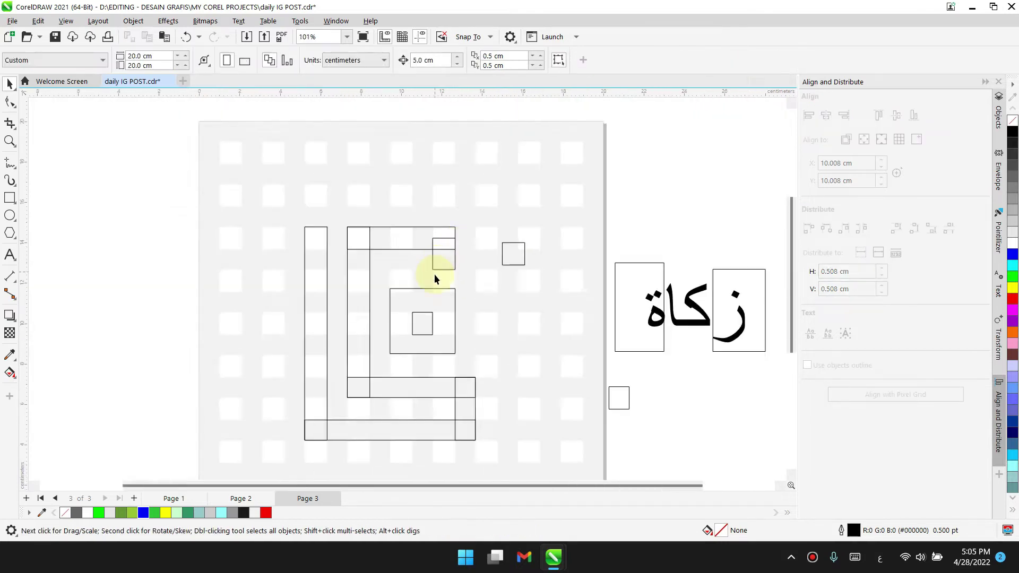
Duplicate the stub onto the upper left corner of the ة's large square and shorten the copy to one grid cell
left_click(368, 314)
left_click(439, 254)
key("ctrl+d")
left_click_drag(472, 220, 370, 310)
key("ctrl+z")
left_click(450, 328, "shift")
left_click(592, 306)
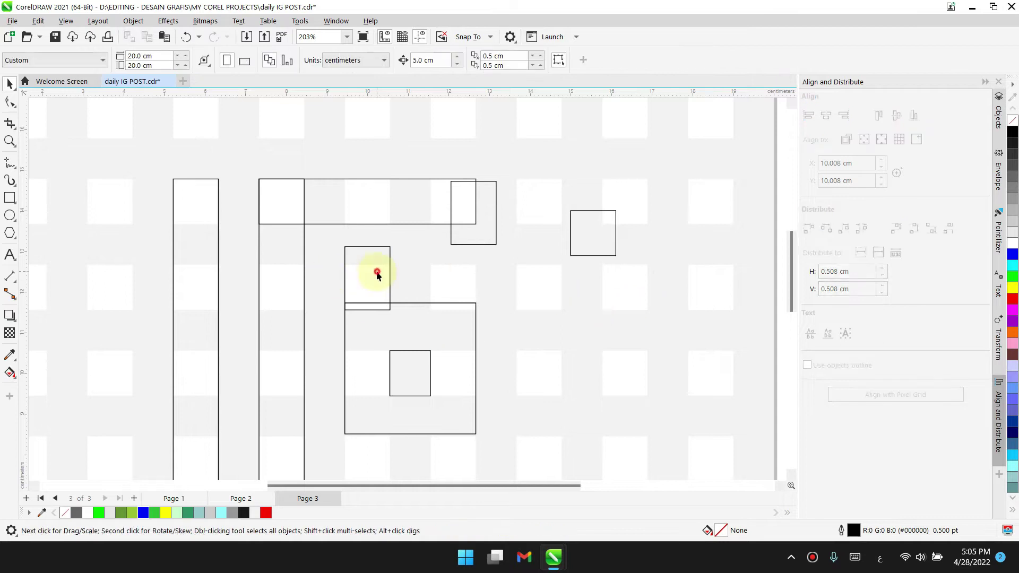
scroll(370, 257, "up", 2)
left_click(371, 234)
left_click_drag(369, 233, 375, 277)
scroll(355, 287, "down", 2)
scroll(355, 286, "down", 2)
left_click(404, 197)
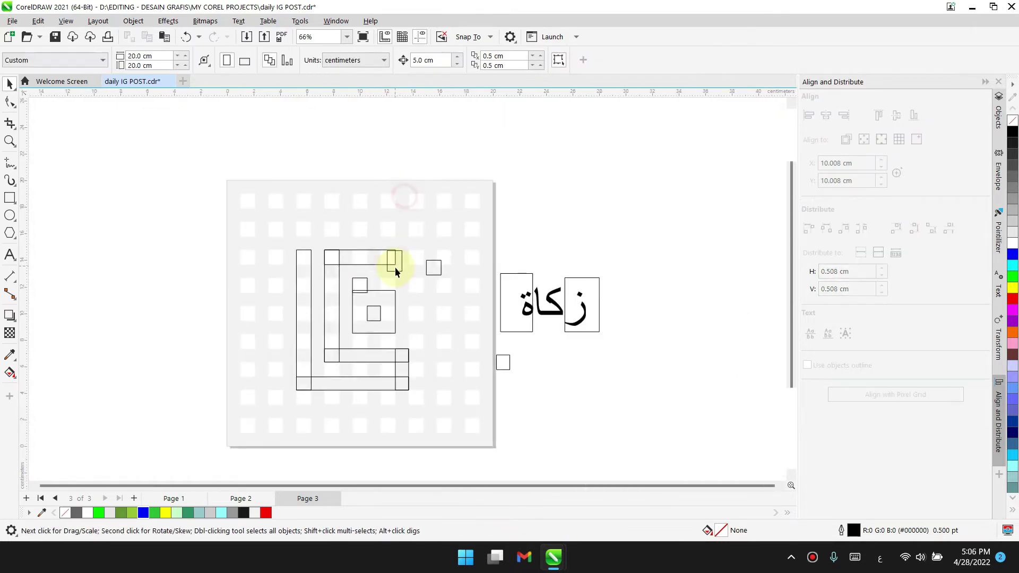
Align the top edge of the stub with the top of the ك's top bar
scroll(393, 263, "up", 3)
left_click(409, 264)
left_click(344, 246, "shift")
key("t")
left_click(429, 199)
Move the stub flush with the right end of the top bar and lengthen it to 2.111 cm
scroll(411, 280, "up", 1)
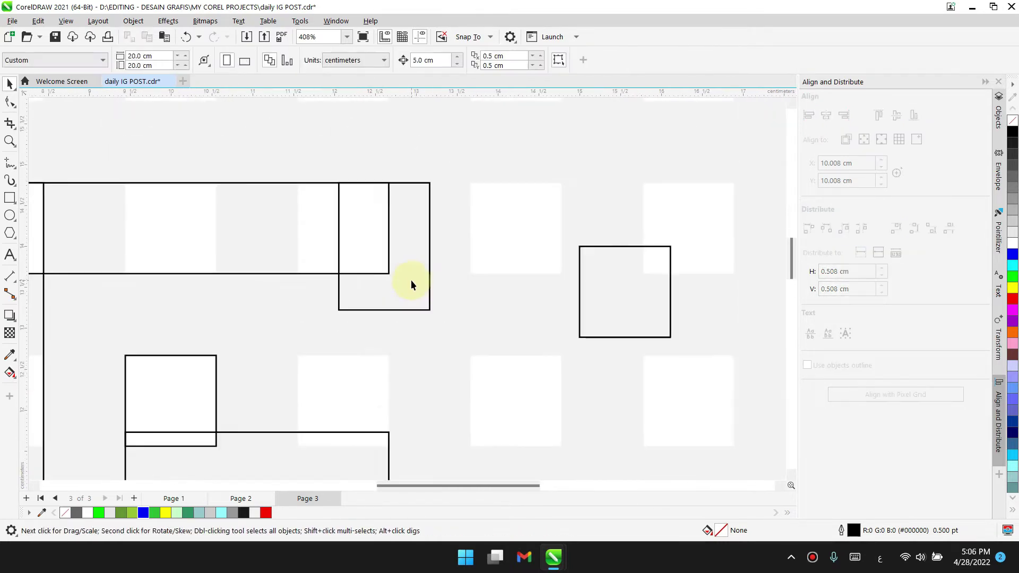
left_click(400, 310)
scroll(400, 311, "up", 1)
left_click_drag(294, 239, 226, 228)
left_click_drag(303, 312, 335, 386)
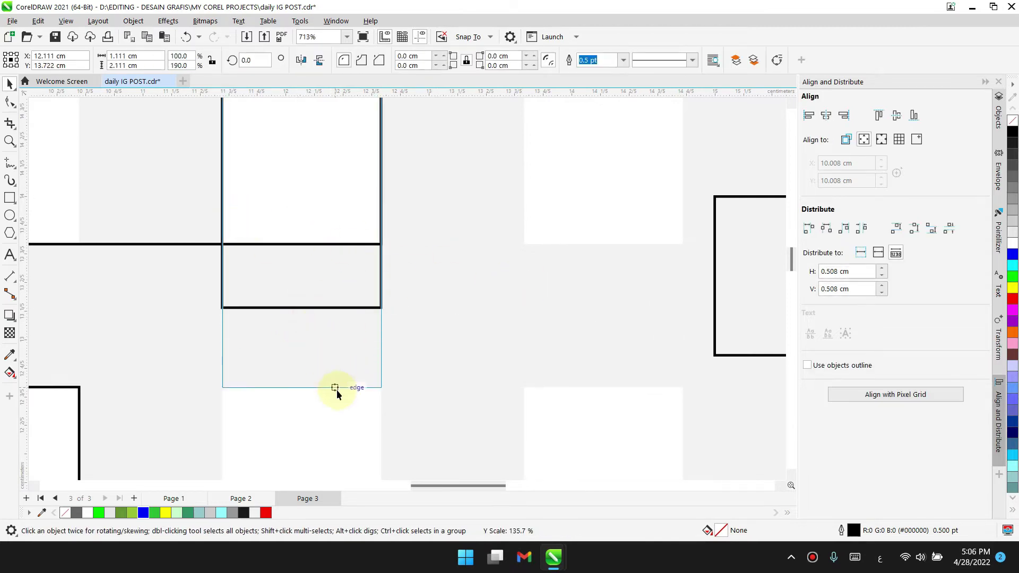
scroll(456, 236, "down", 3)
Fit the remaining dot to the grid right of the ك and duplicate it, stacking two dots vertically one cell apart
left_click(389, 362)
scroll(443, 302, "up", 1)
left_click_drag(461, 244, 433, 228)
left_click(621, 178)
scroll(416, 299, "down", 1)
scroll(410, 329, "up", 1)
left_click_drag(589, 381, 436, 244)
left_click_drag(438, 200, 462, 198)
scroll(462, 204, "up", 3)
scroll(429, 160, "up", 2)
left_click_drag(391, 217, 411, 217)
left_click_drag(507, 324, 509, 112)
scroll(483, 294, "down", 4)
scroll(451, 364, "up", 1)
left_click_drag(450, 362, 533, 305)
scroll(488, 349, "up", 1)
scroll(495, 346, "up", 3)
scroll(529, 350, "down", 4)
left_click(645, 248)
Extend the ك's top bar to the right by one grid unit and align the stub with its right end
scroll(470, 340, "up", 1)
left_click(373, 170)
left_click_drag(424, 172, 449, 176)
left_click(406, 203)
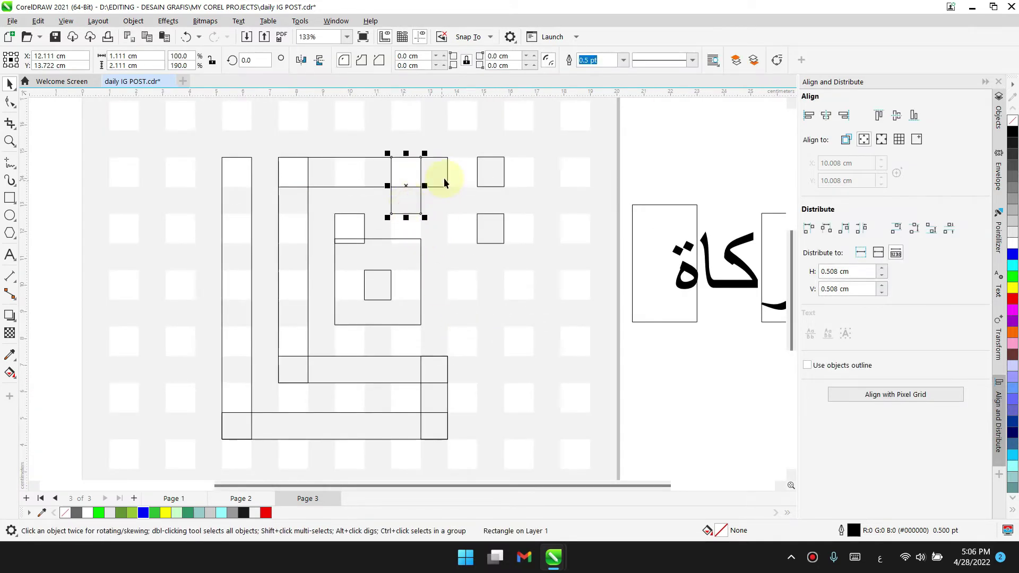
left_click(366, 177, "shift")
key("r")
key("Escape")
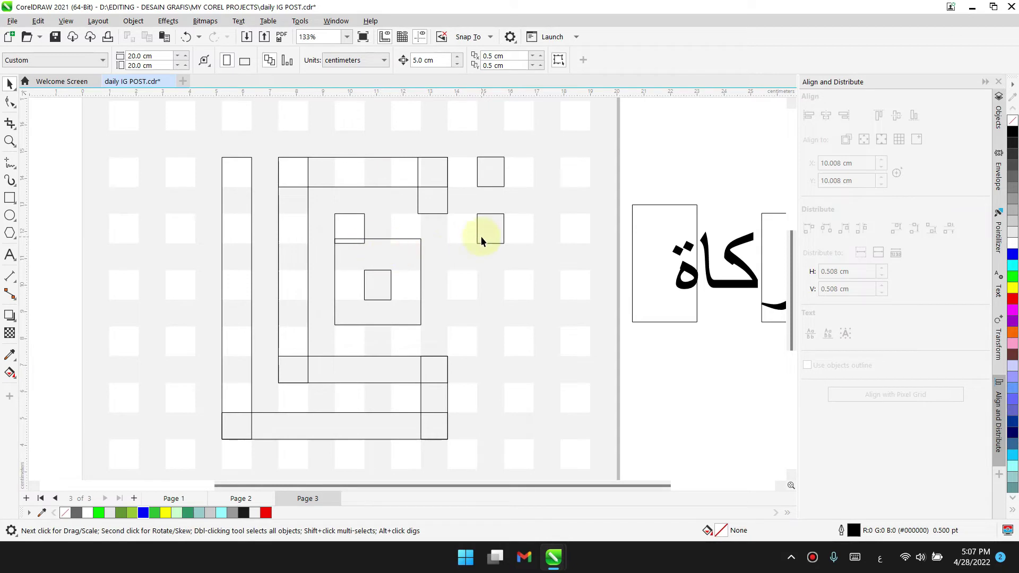
Delete the stub at the top bar's right end and the small square overlapping the ة's large square
left_click(436, 179)
left_click(440, 200)
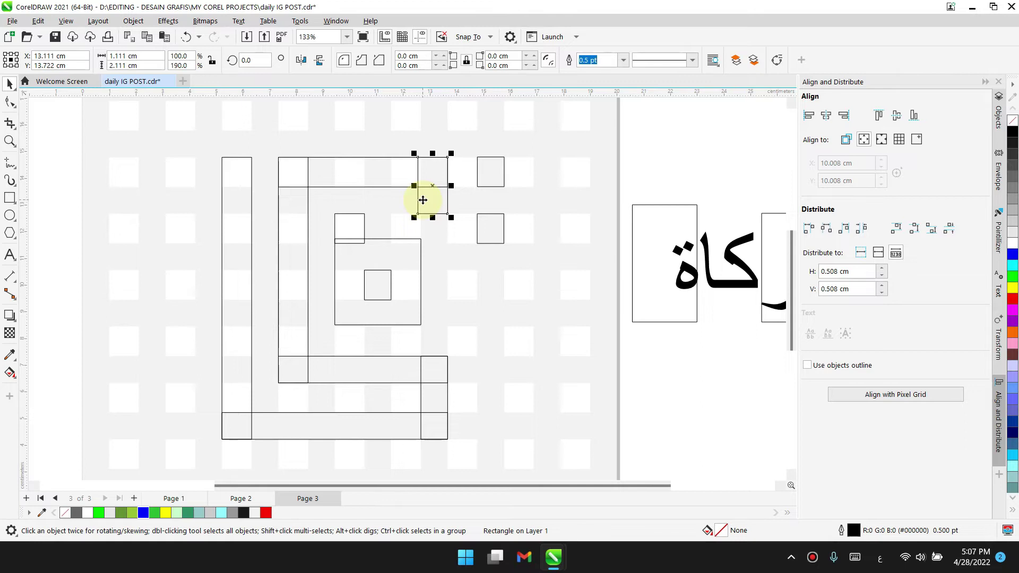
left_click(423, 201)
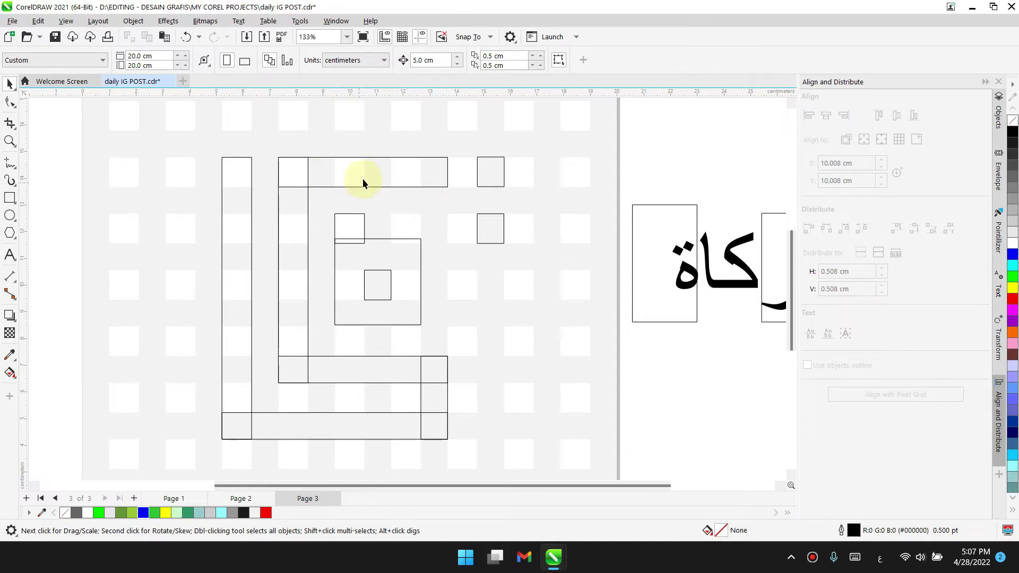
left_click(432, 187)
left_click(356, 234)
key("Delete")
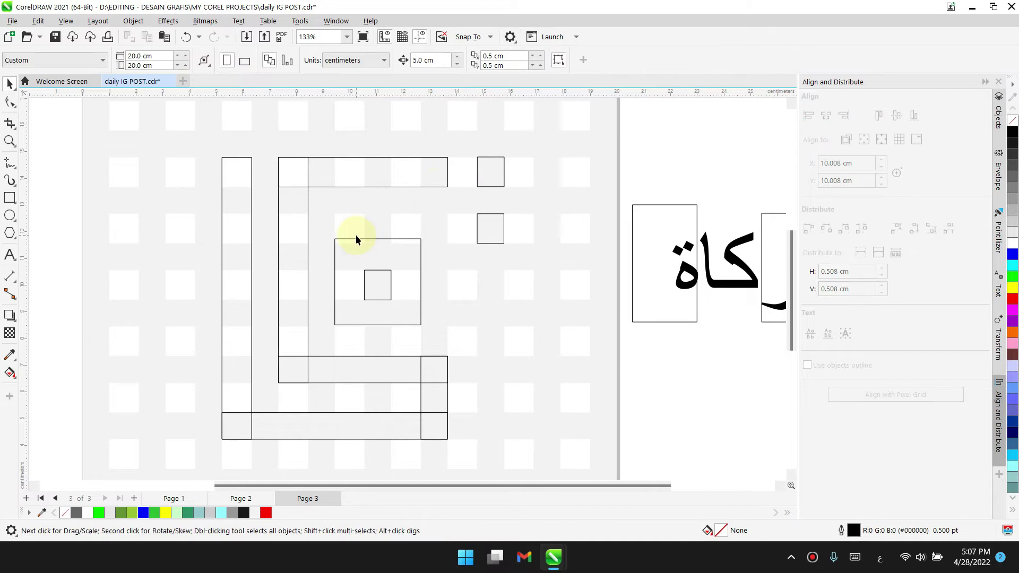
scroll(378, 232, "down", 3)
scroll(445, 231, "up", 4)
scroll(420, 228, "down", 3)
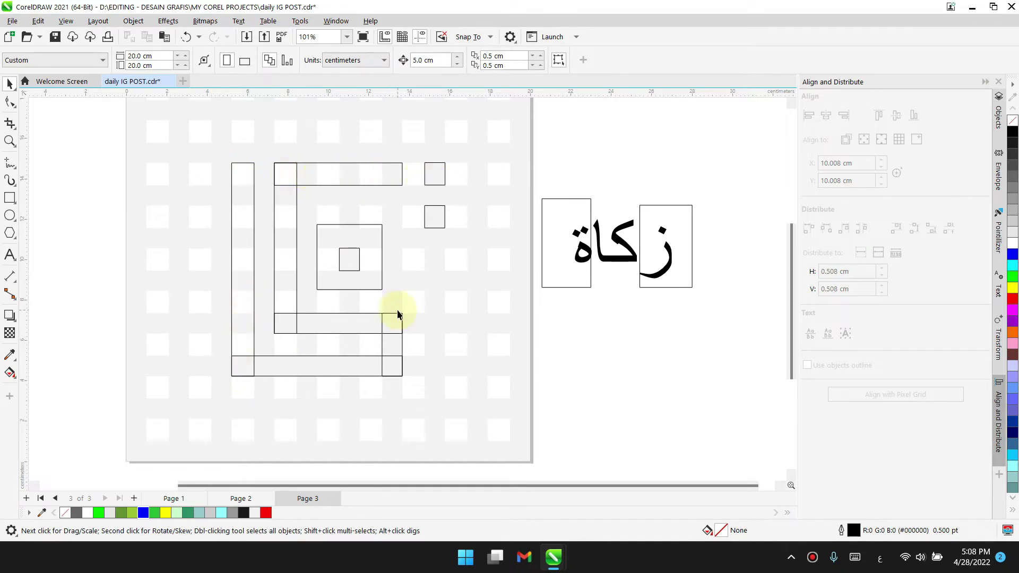
Move the ة's large and inner squares out to the right of the ك and shorten the ك's top bar
left_click_drag(347, 265, 414, 258)
left_click(402, 175)
left_click_drag(402, 174, 361, 202)
Rearrange the two dots side by side in line with the top bar, just beyond its right end
scroll(441, 218, "up", 2)
left_click_drag(427, 148, 370, 149)
left_click_drag(428, 211, 430, 150)
left_click(267, 189)
Align the ة's large and inner squares with the right edge of the right-hand dot
scroll(428, 232, "up", 3)
left_click(430, 232)
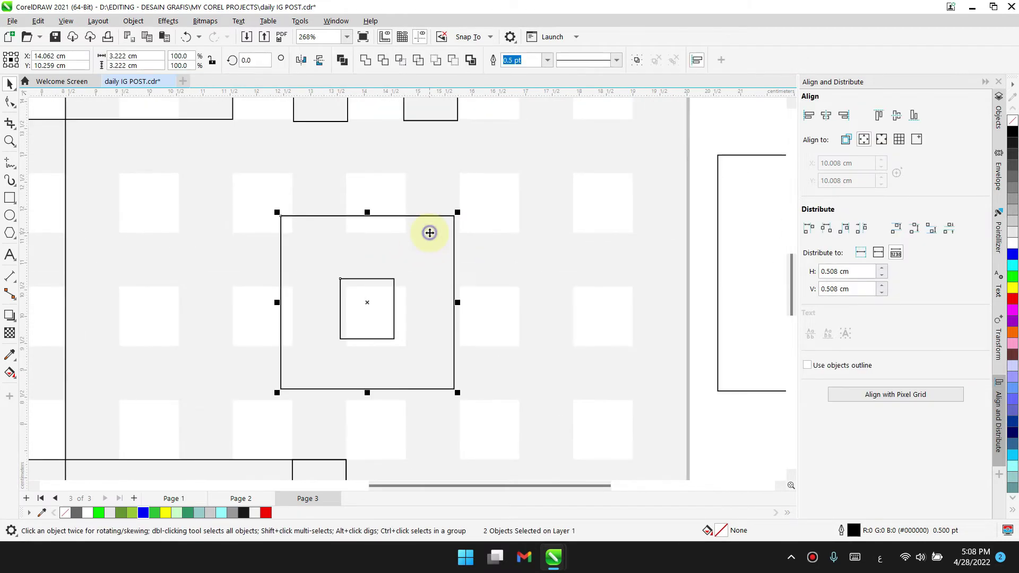
left_click(433, 111, "shift")
key("r")
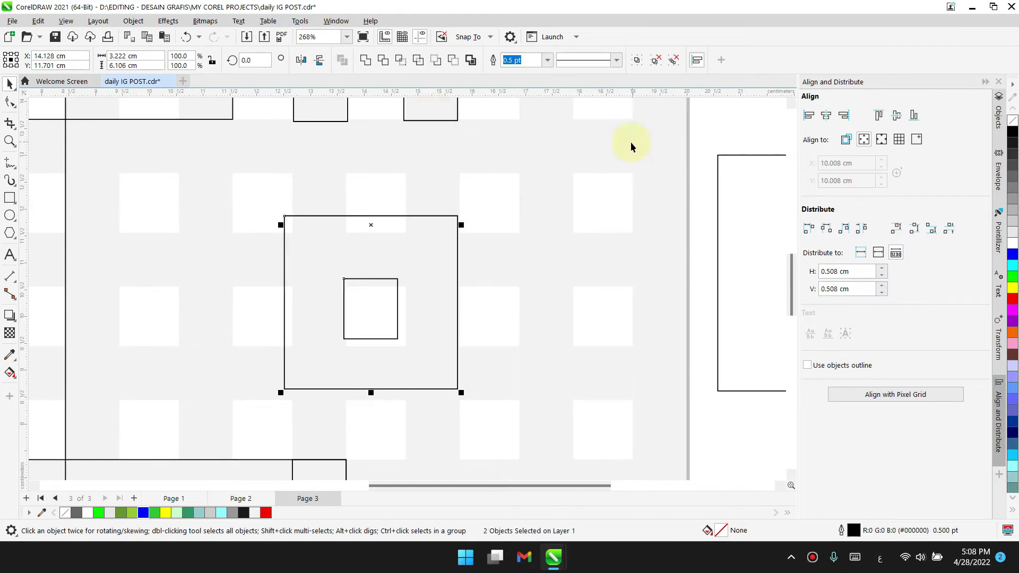
left_click(550, 262)
Resize the ة's large square to the grid lines at its left, upper and lower edges, making it 3.072 cm wide
right_click(353, 301)
left_click(425, 202)
left_click(282, 300)
left_click_drag(280, 302, 289, 303)
left_click_drag(375, 212, 375, 229)
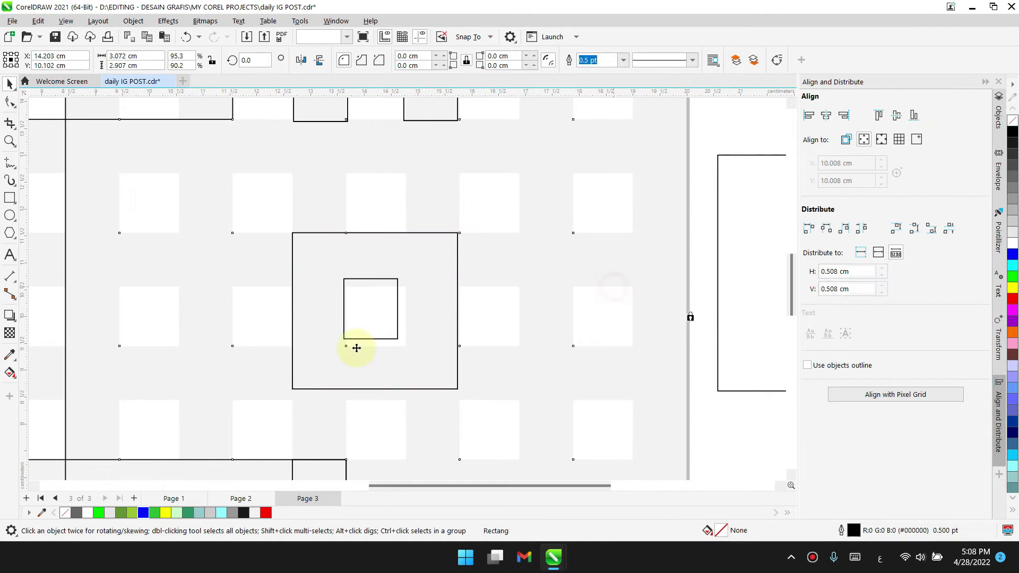
left_click_drag(378, 394, 385, 404)
Move the ة's large and inner squares together upward, closer to the two dots
left_click(375, 297)
left_click_drag(499, 432, 287, 224)
left_click_drag(370, 264, 391, 234)
left_click(367, 250)
Fit the edges of the ة's large square and inner square to the grid lines below the two dots
scroll(366, 250, "up", 2)
left_click_drag(426, 280, 437, 281)
left_click_drag(325, 281, 327, 189)
left_click_drag(382, 325, 395, 336)
left_click(450, 365)
left_click_drag(380, 432, 391, 441)
scroll(544, 378, "down", 5)
left_click(626, 261)
scroll(441, 312, "down", 4)
scroll(479, 329, "up", 4)
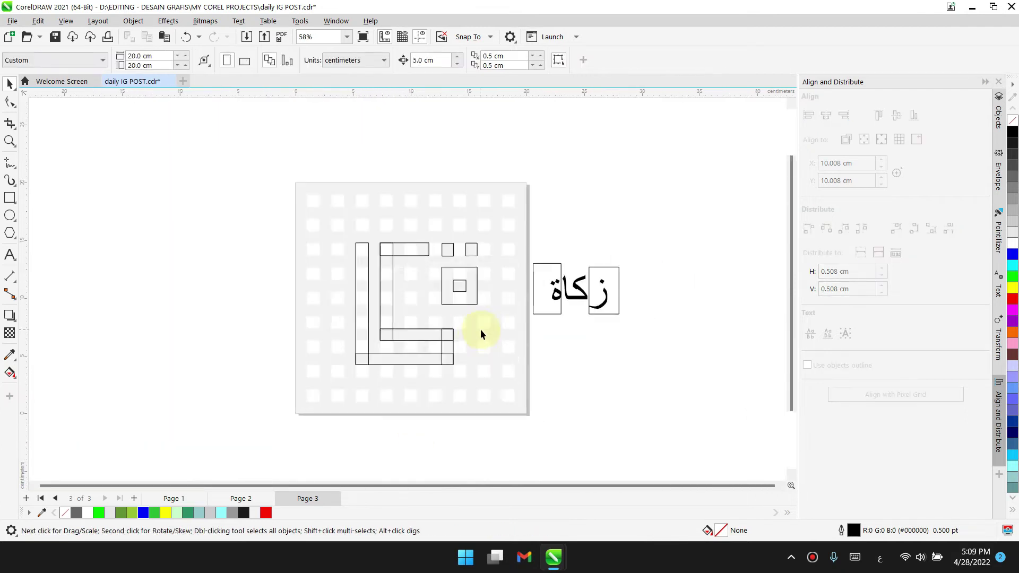
Draw a vertical rectangle 1.0 by 4.222 cm beside the ك's lower end, at X 15.278, Y 6.333 cm
left_click(16, 198)
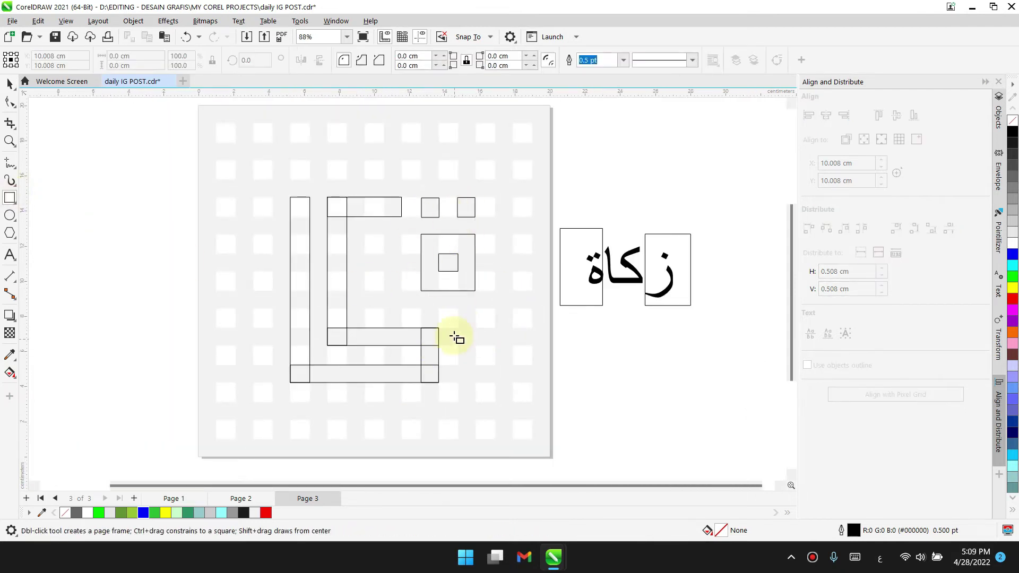
left_click_drag(459, 309, 479, 382)
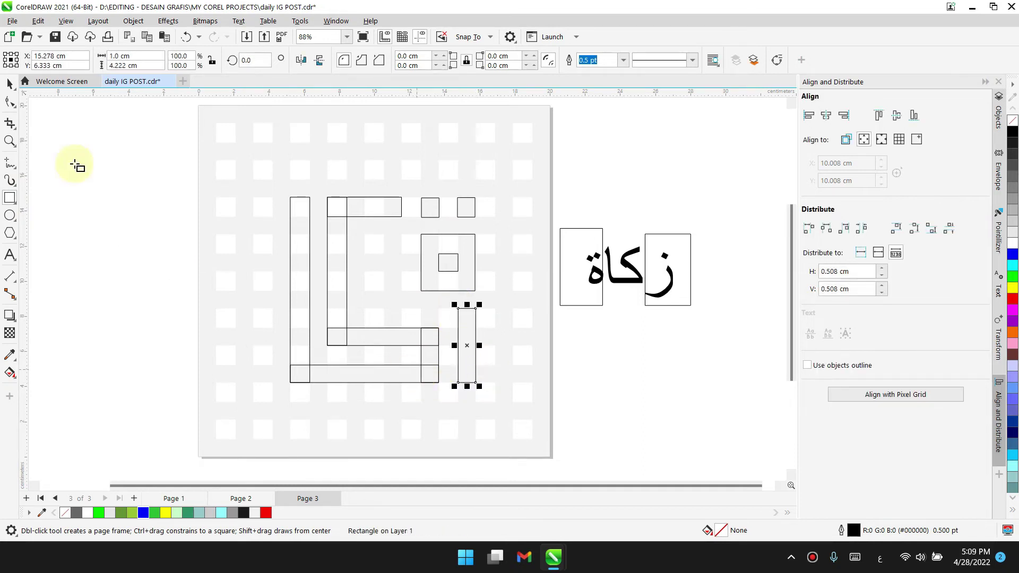
left_click(10, 84)
Shorten the ك's lower bar and the base bar to the left edge of the short vertical bar joining them
left_click(406, 333)
left_click_drag(442, 336, 422, 337)
left_click(438, 374)
left_click_drag(442, 374, 422, 377)
Align the short vertical joining bar with the right end of the ك's shortened lower bar
left_click(435, 344)
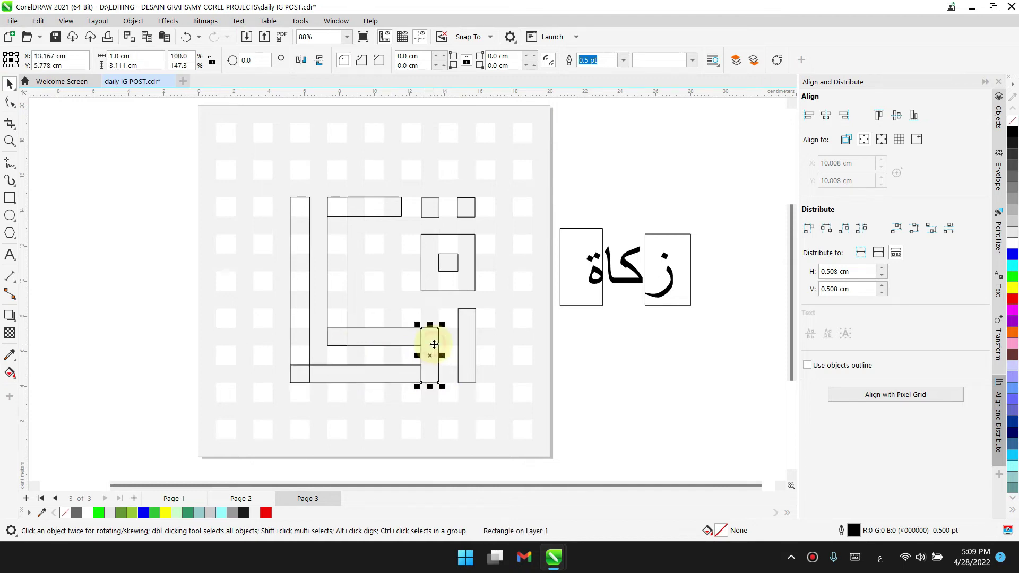
left_click(406, 336, "shift")
key("r")
left_click(643, 398)
Draw a short horizontal bar at the foot of the new vertical rectangle, flush with its right edge
scroll(457, 345, "up", 2)
left_click(10, 197)
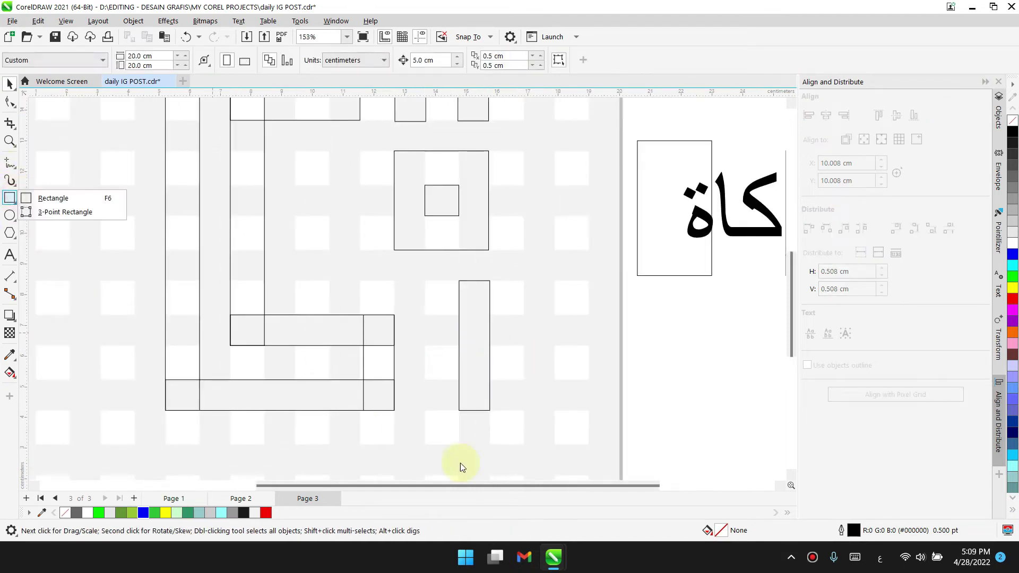
scroll(449, 414, "up", 2)
left_click_drag(414, 368, 513, 415)
left_click(8, 80)
left_click(490, 218)
left_click_drag(489, 213, 521, 212)
scroll(448, 335, "down", 5)
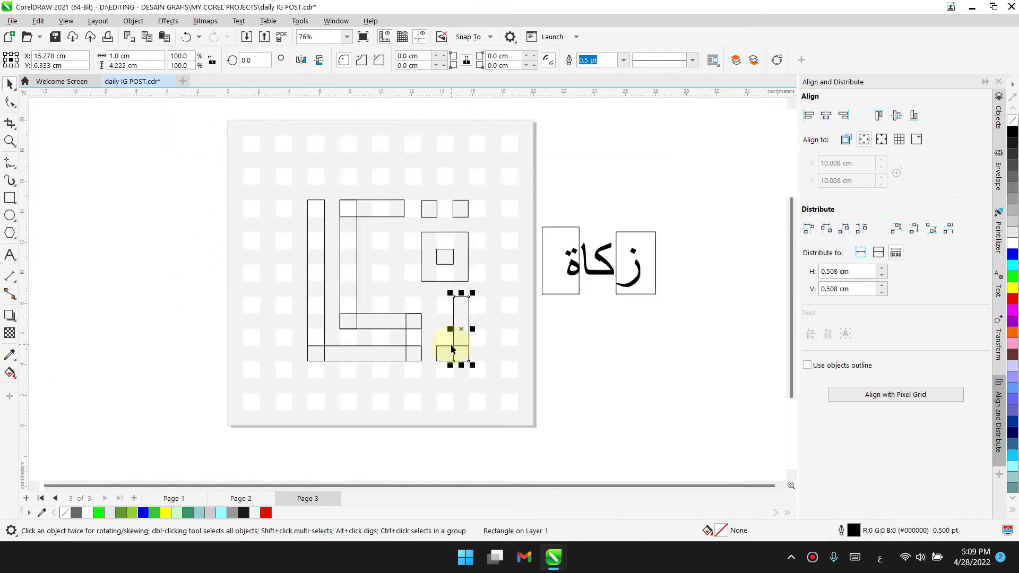
Draw a one-cell square beside the upper end of the new vertical rectangle as the ز's dot
left_click(10, 198)
left_click_drag(432, 282, 455, 304)
key("space")
Shift the ز's dot into the vertical rectangle's column and shorten that rectangle to leave a one-cell gap below the dot
scroll(470, 324, "up", 2)
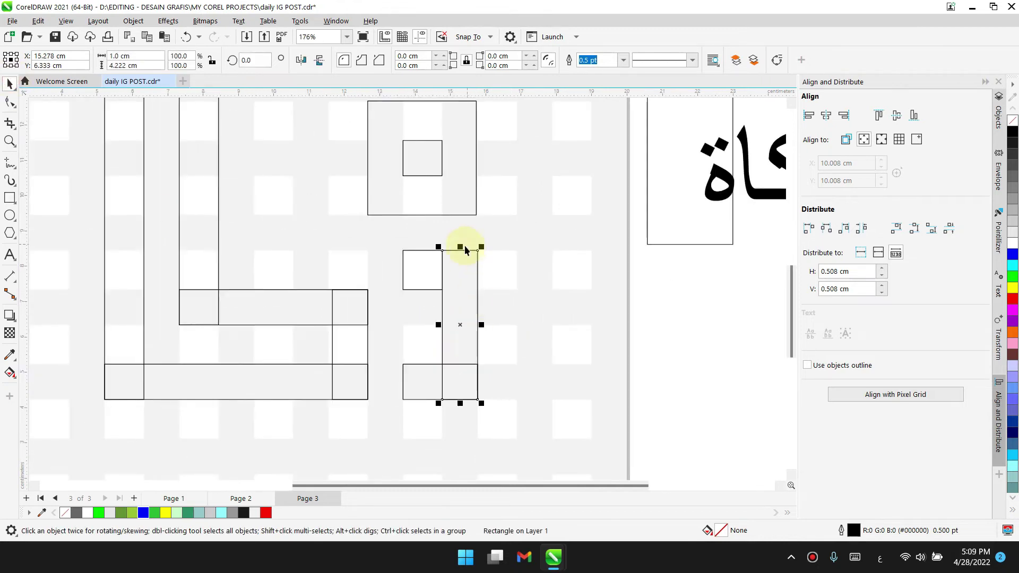
mouse_move(426, 271)
left_mouse_down()
mouse_move(465, 272)
mouse_move(440, 271)
left_mouse_up()
left_click(459, 335)
scroll(459, 335, "down", 2)
scroll(461, 348, "down", 1)
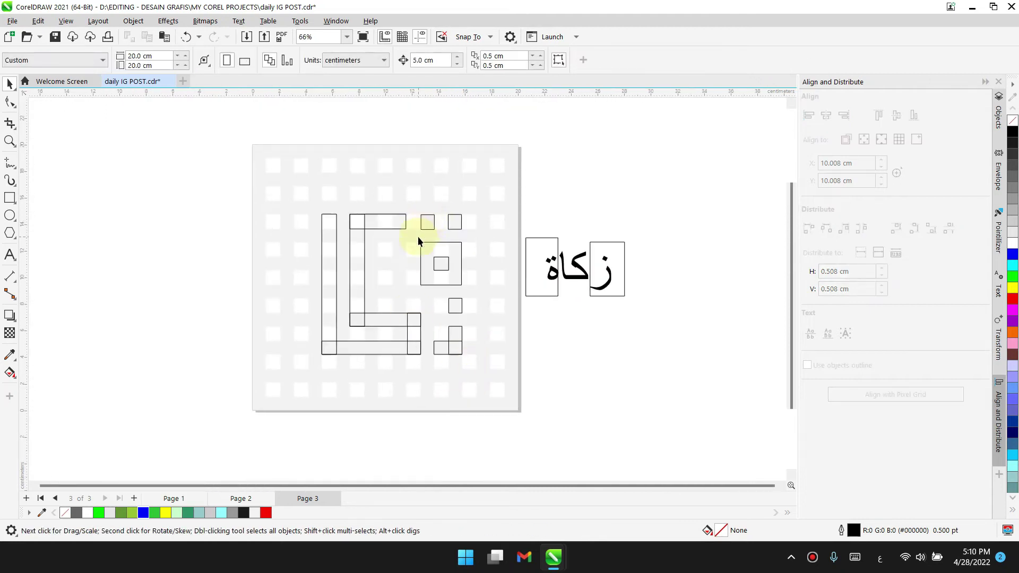
Duplicate the ك's vertical stem and align the copy with the right end of the top bar
scroll(419, 237, "up", 1)
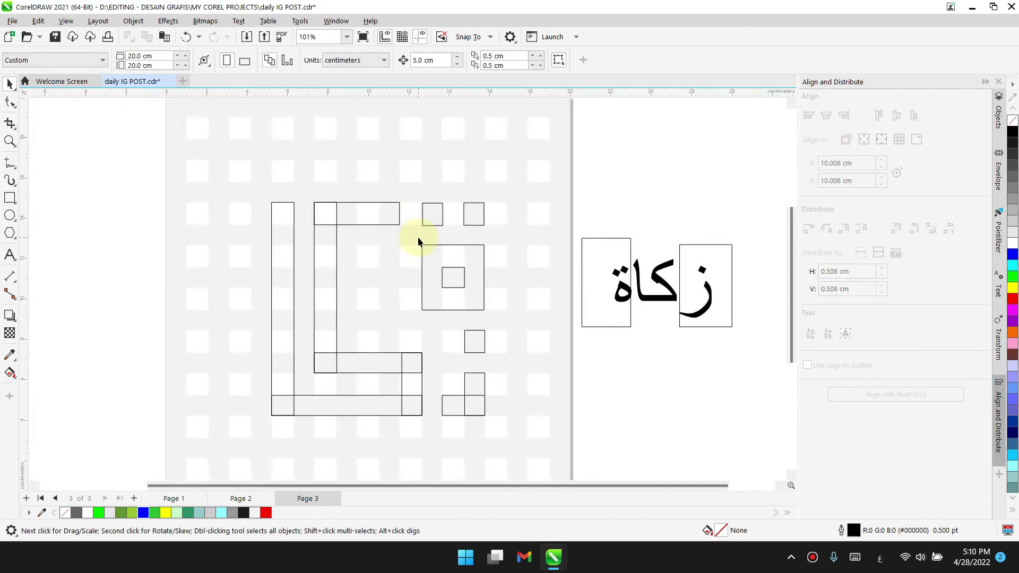
left_click(320, 277)
left_click(370, 221, "shift")
key("r")
left_click(668, 419)
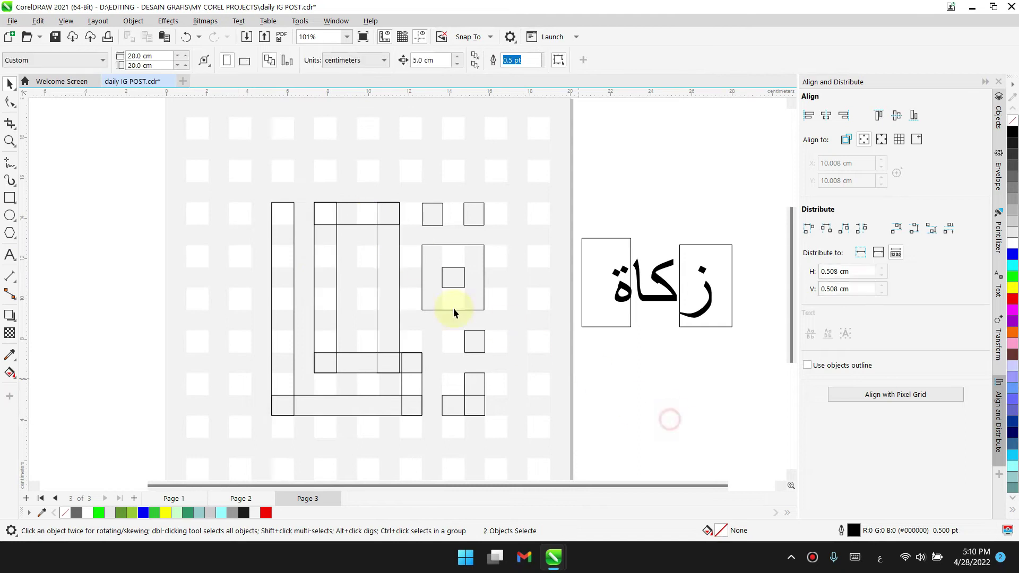
Shorten the copied stem to 6.333 cm so that it ends above the ك's lower bar
left_click(398, 342)
left_click_drag(389, 377, 423, 332)
left_click(641, 405)
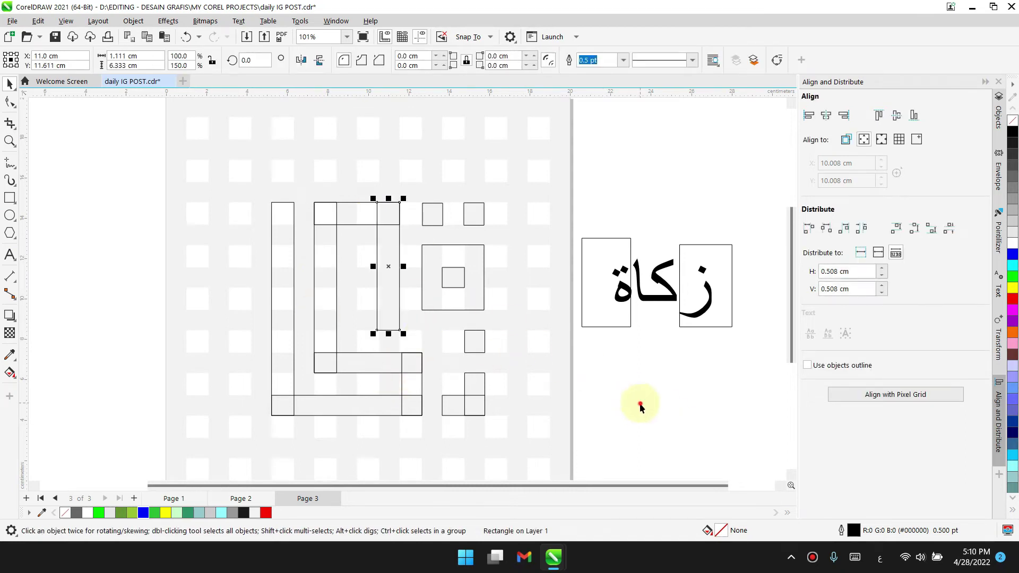
Try a vertical rectangle of 1.0 × 2.667 cm along the left side inside the ة's large square
scroll(428, 361, "down", 1)
scroll(434, 343, "up", 2)
left_click(421, 298)
key("F6")
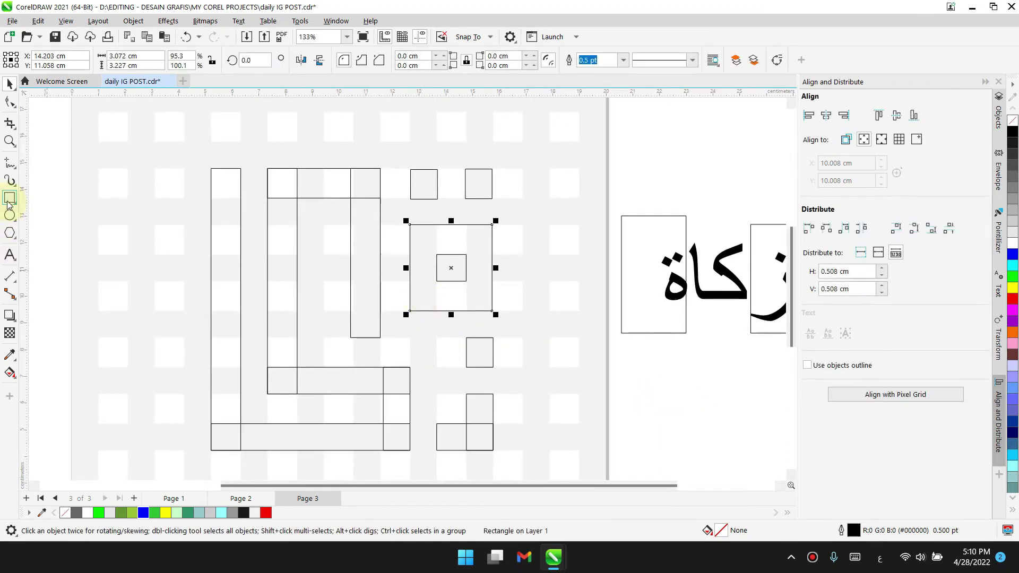
left_click_drag(410, 241, 437, 311)
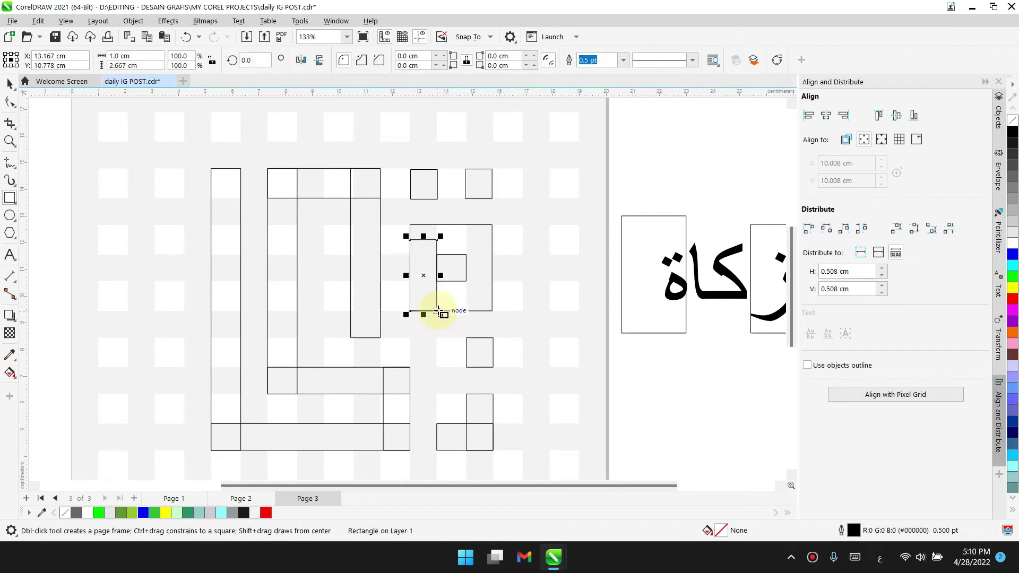
key("space")
scroll(520, 380, "down", 3)
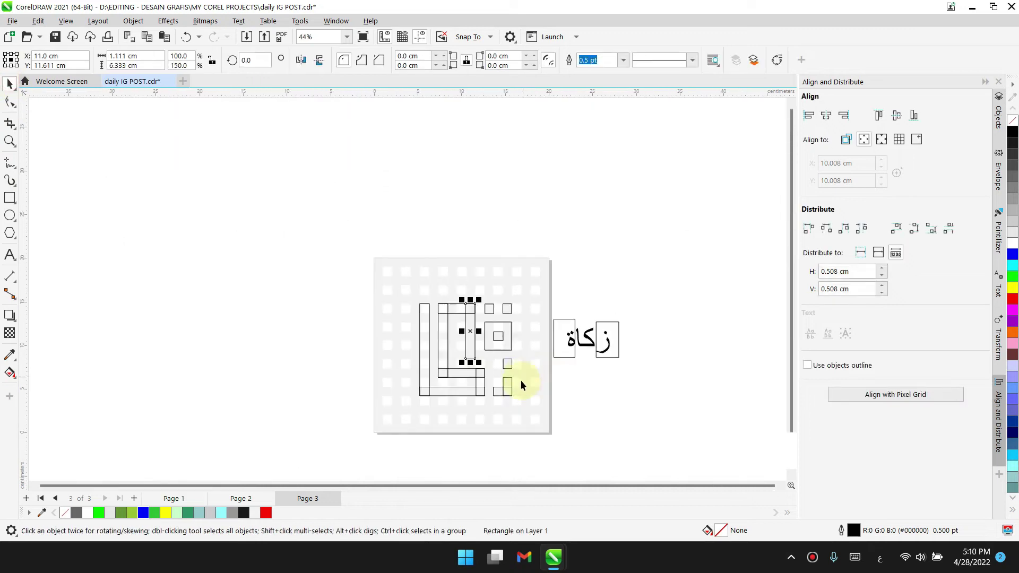
Extend the ك's lower bar one cell to the right and delete the ز's horizontal base bar
scroll(521, 380, "up", 2)
left_click(591, 403)
scroll(466, 382, "up", 2)
left_click(469, 307)
left_click_drag(485, 310, 532, 311)
left_click(532, 390)
key("Delete")
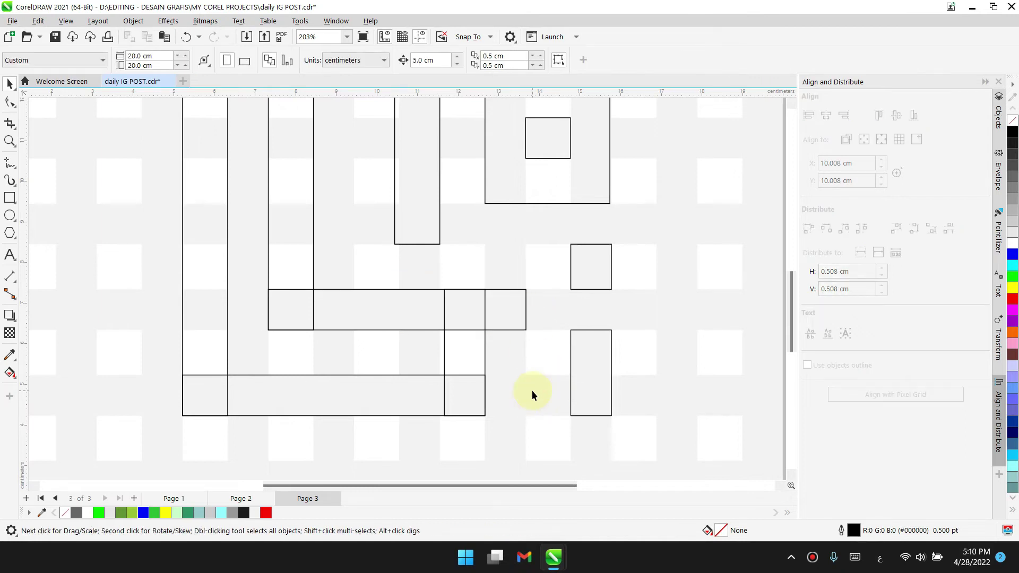
Right-align the short vertical connector with the extended end of the ك's lower bar
left_click(465, 356)
left_click(405, 324, "shift")
key("r")
scroll(599, 368, "down", 6)
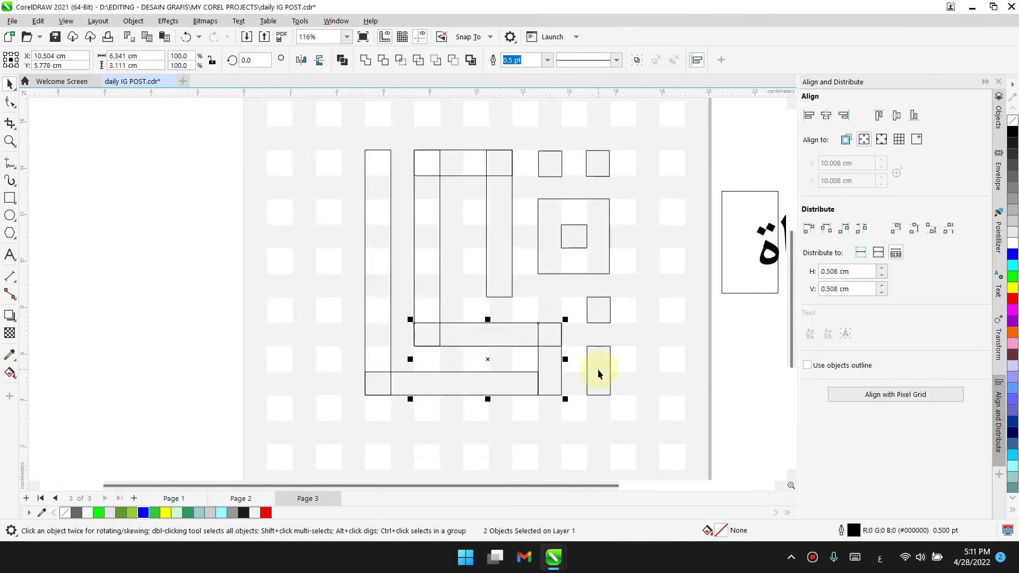
left_click(677, 422)
scroll(539, 326, "up", 3)
scroll(544, 328, "down", 2)
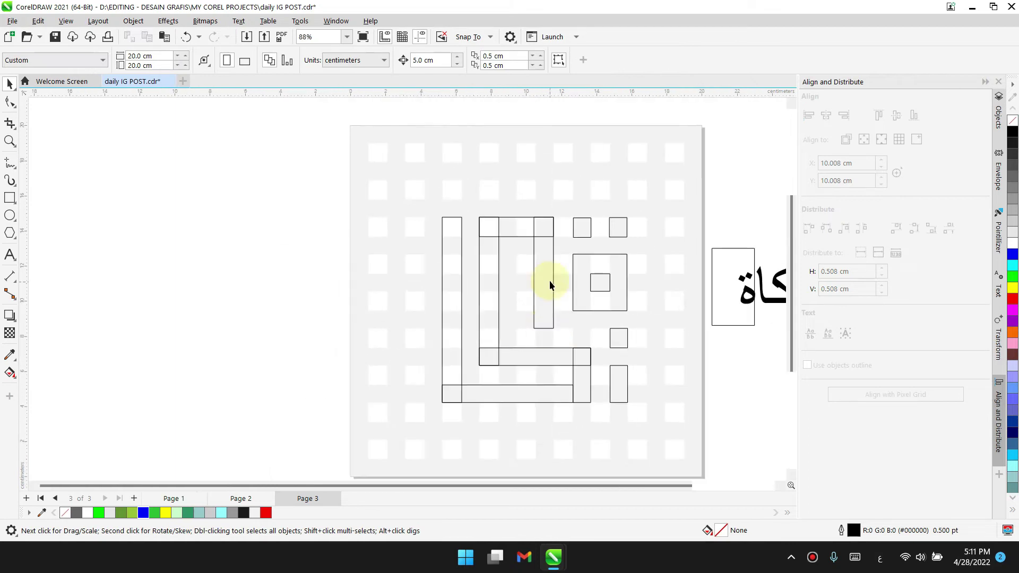
Move the ك's right stem one cell left and shorten the top bar to 3.222 cm to match it
left_click(552, 279)
left_click_drag(552, 279, 535, 278)
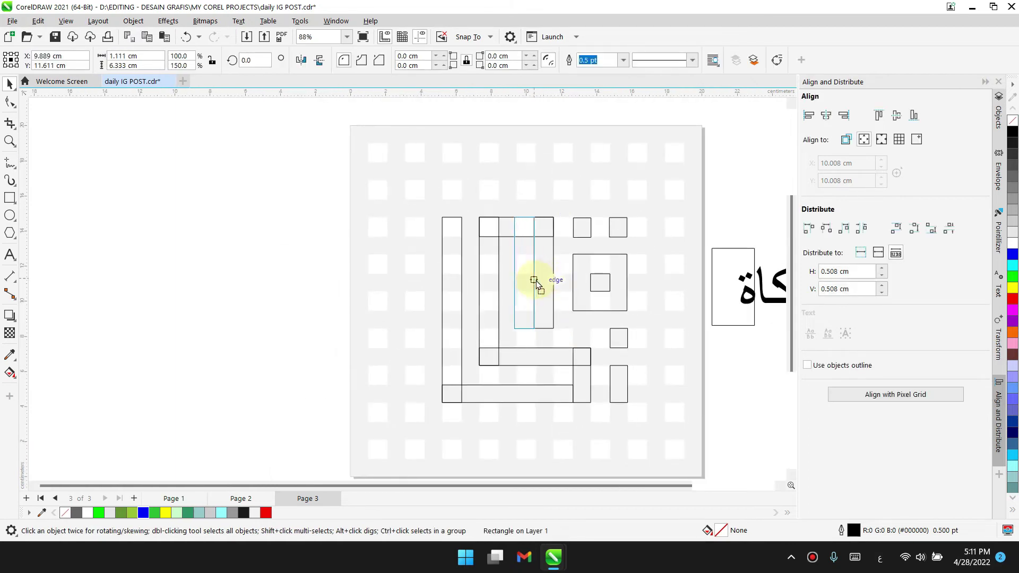
scroll(535, 278, "up", 7)
scroll(546, 303, "down", 3)
left_click(590, 249)
left_click_drag(600, 244, 563, 253)
scroll(576, 281, "down", 3)
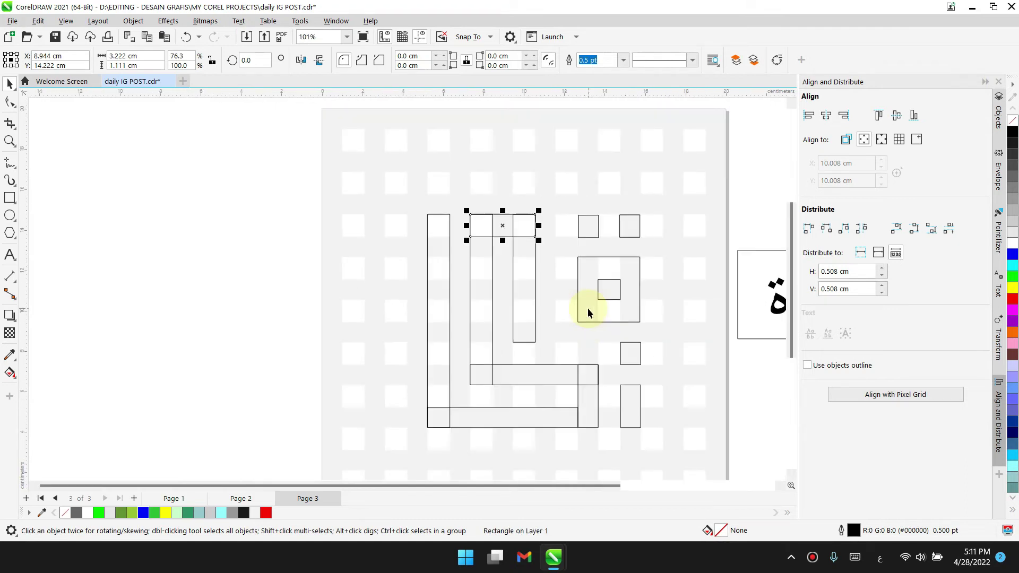
Draw a 2.111 × 1.0 cm rectangle at the foot of the ك's right stem, extending to the right
left_click(589, 227)
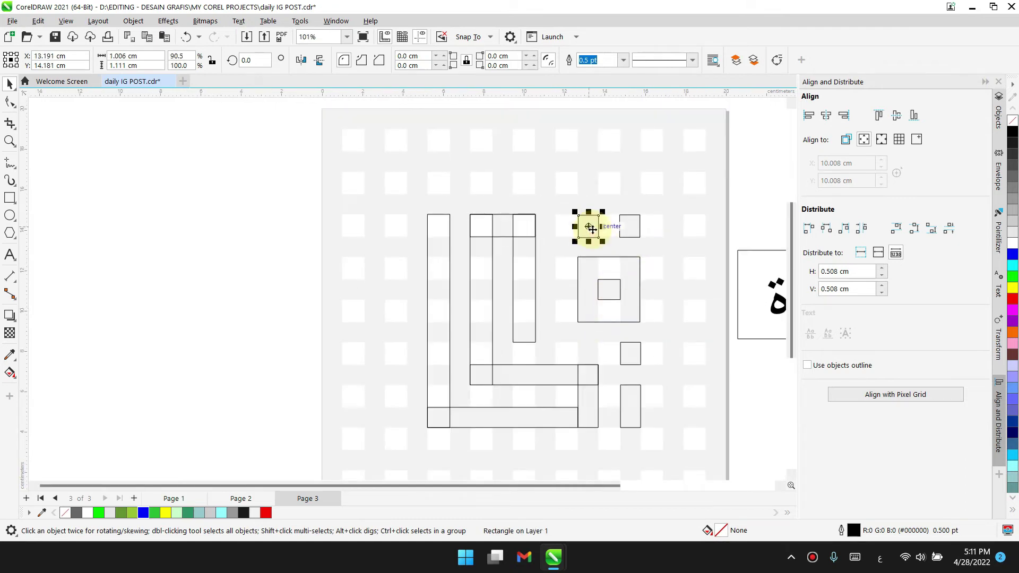
left_click(521, 331)
scroll(548, 333, "up", 3)
left_click(10, 198)
left_click_drag(486, 315, 560, 351)
key("space")
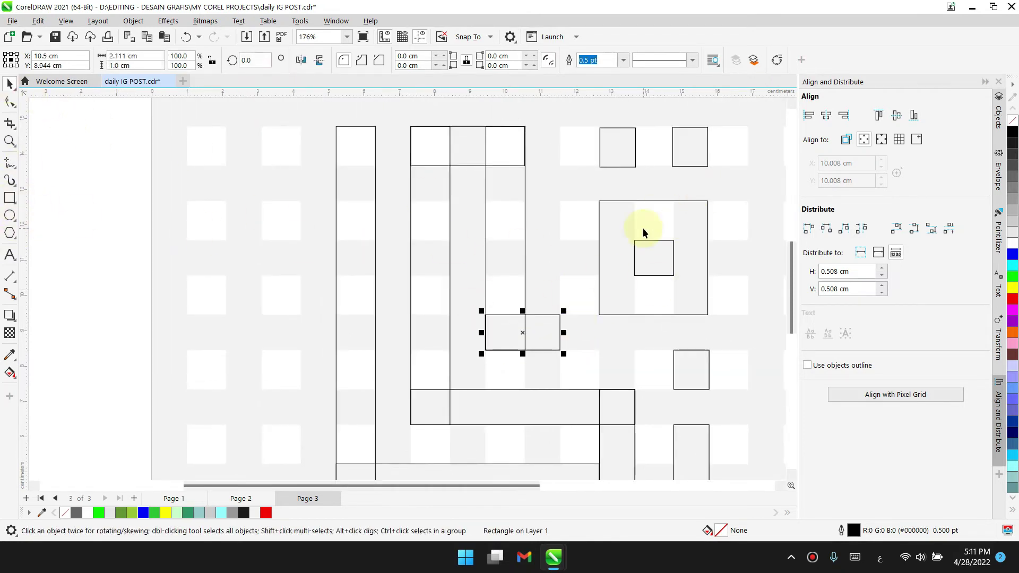
Undo the foot rectangle and try to move the ة's large square one cell left
scroll(619, 267, "down", 3)
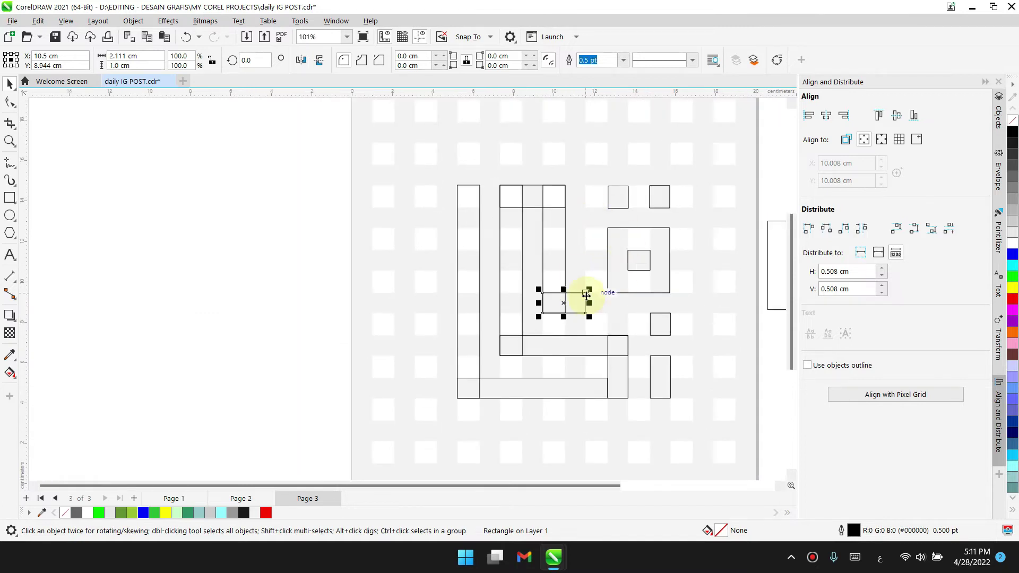
key("ctrl+z")
left_click(605, 226)
left_click_drag(640, 261, 617, 260)
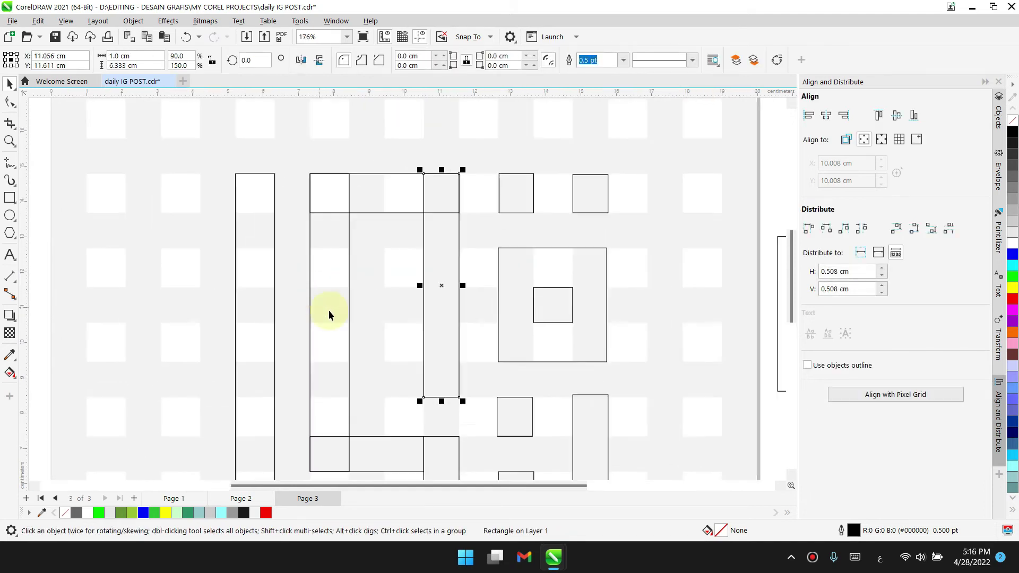
Draw a rectangle two cells wide and one cell high at the foot of the ك's right stem, extending left
scroll(418, 357, "down", 1)
key("F6")
left_click_drag(392, 358, 449, 387)
key("space")
left_click(109, 186)
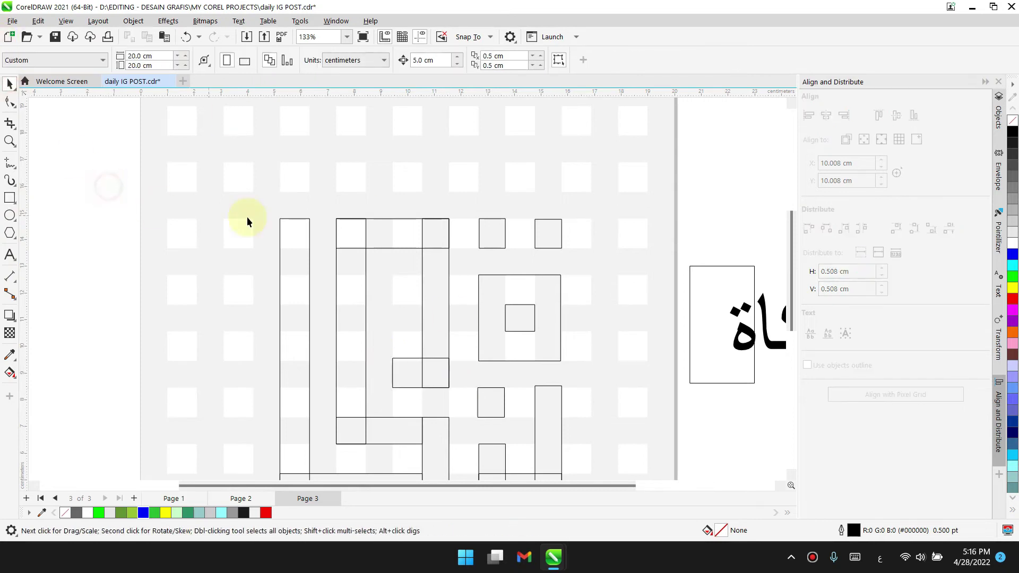
Try deleting the ز's short left upright, and undo the deletion
scroll(364, 262, "down", 3)
scroll(533, 215, "up", 4)
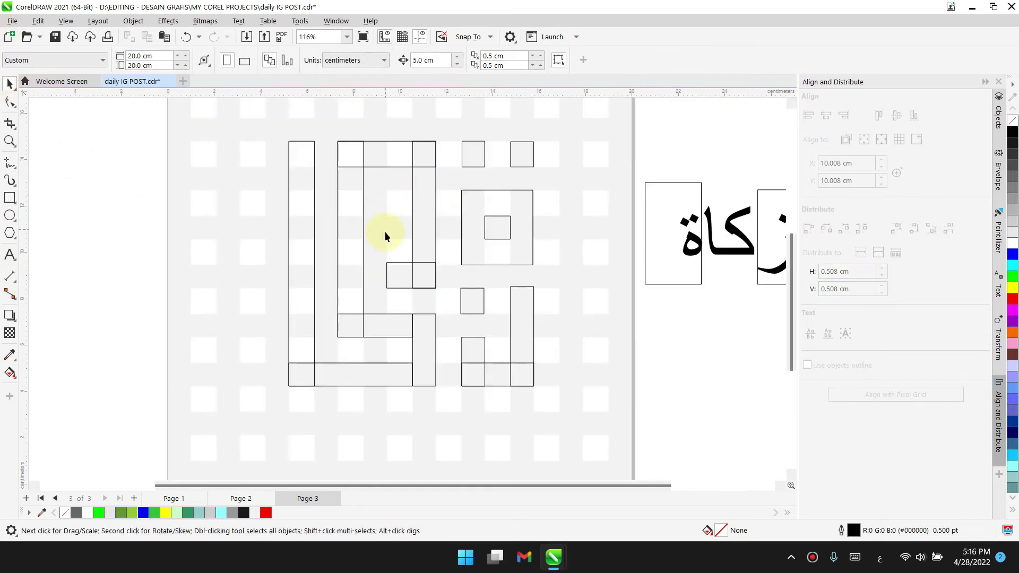
scroll(429, 227, "down", 4)
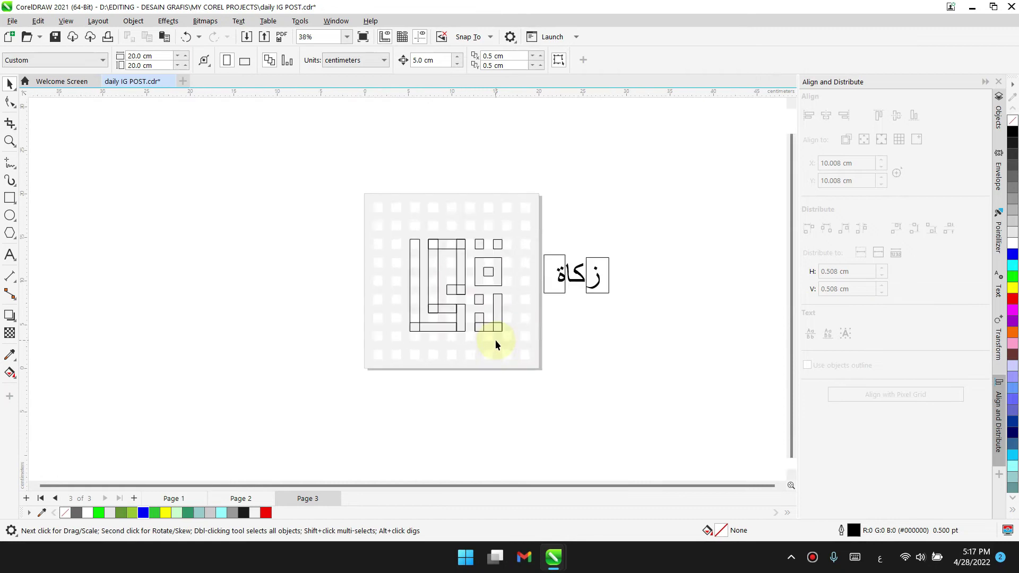
scroll(488, 285, "up", 4)
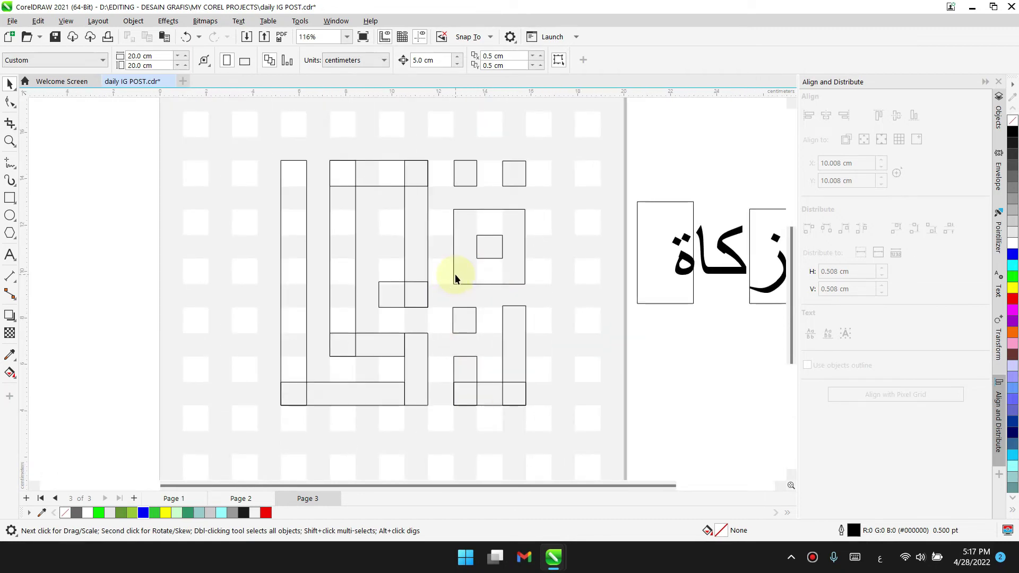
left_click(461, 321)
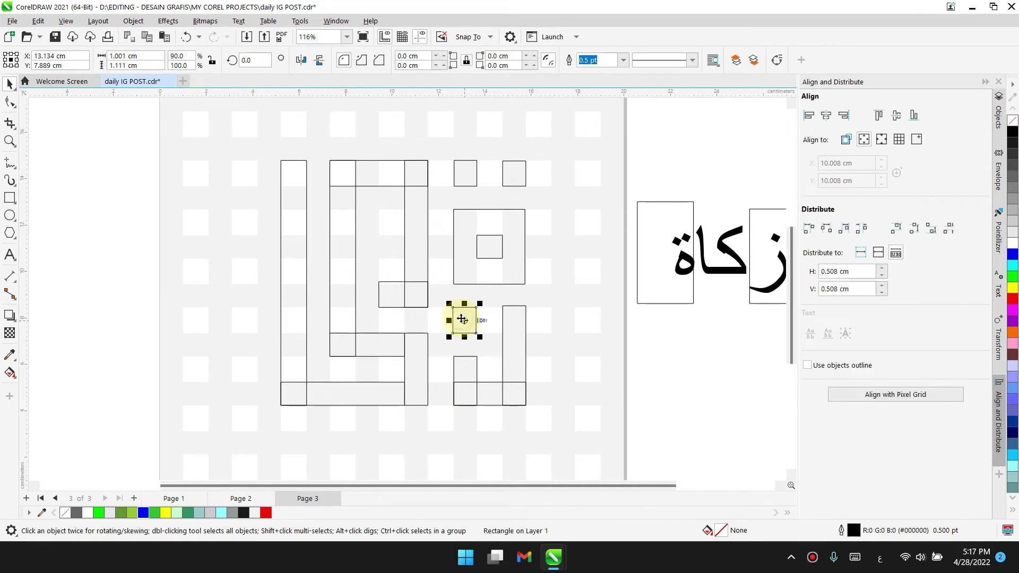
left_click(464, 357)
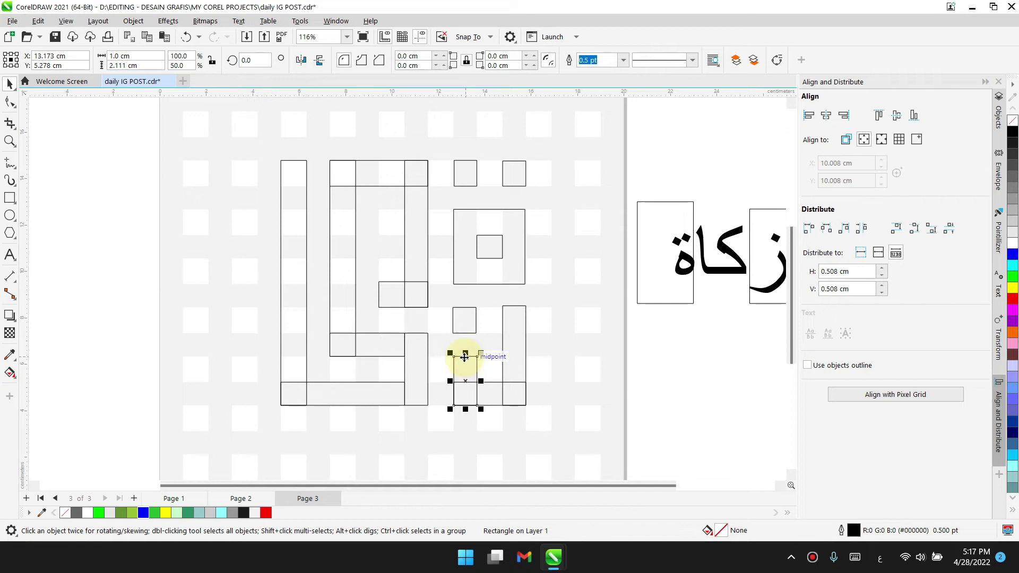
key("Delete")
scroll(484, 364, "down", 2)
scroll(474, 379, "up", 2)
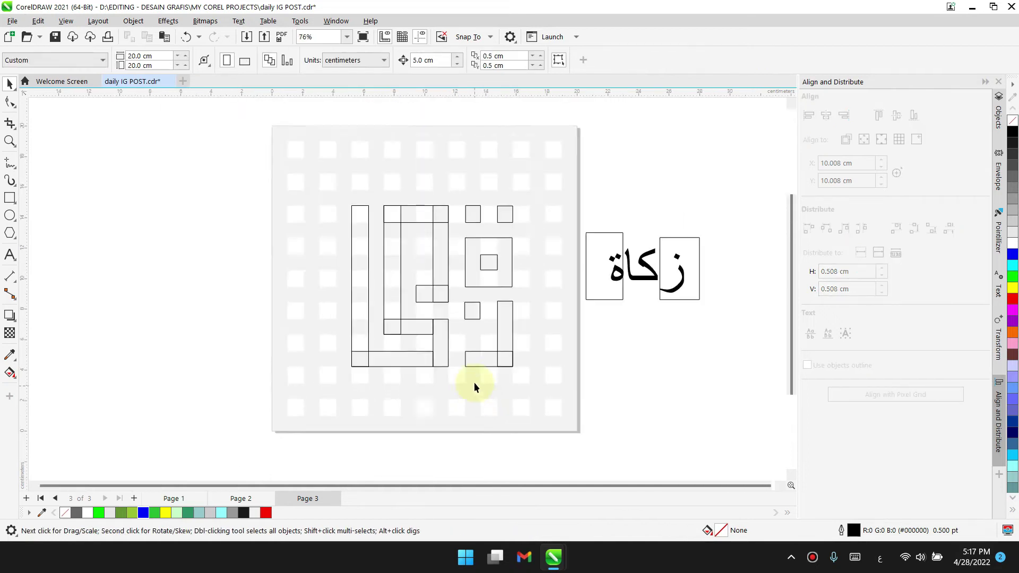
key("ctrl+z")
left_click(473, 378)
scroll(471, 302, "down", 3)
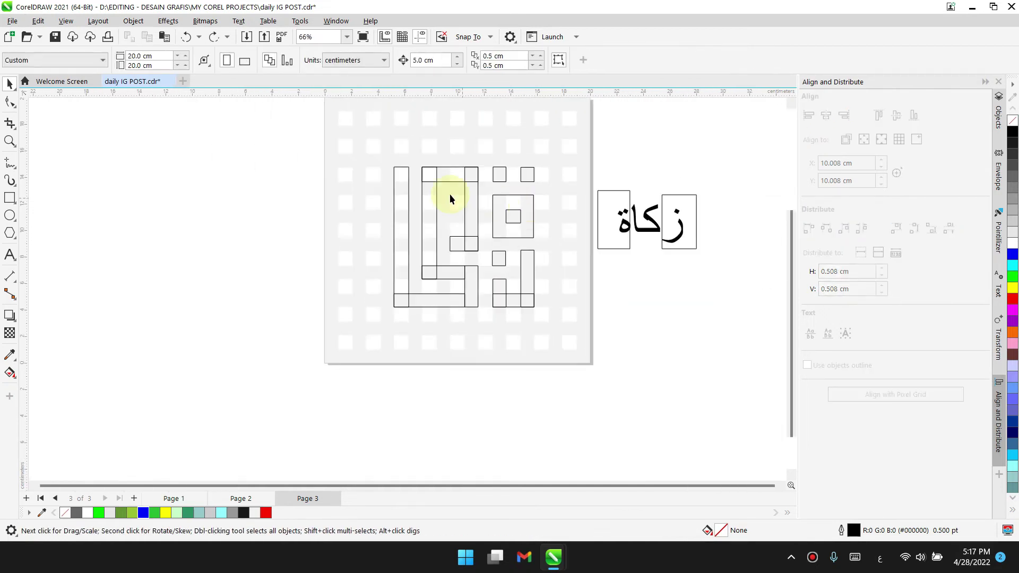
Fine-tune the ز's dot so that its sides line up with the short upright below it
left_click_drag(405, 232, 406, 229)
scroll(408, 174, "up", 3)
scroll(583, 218, "up", 3)
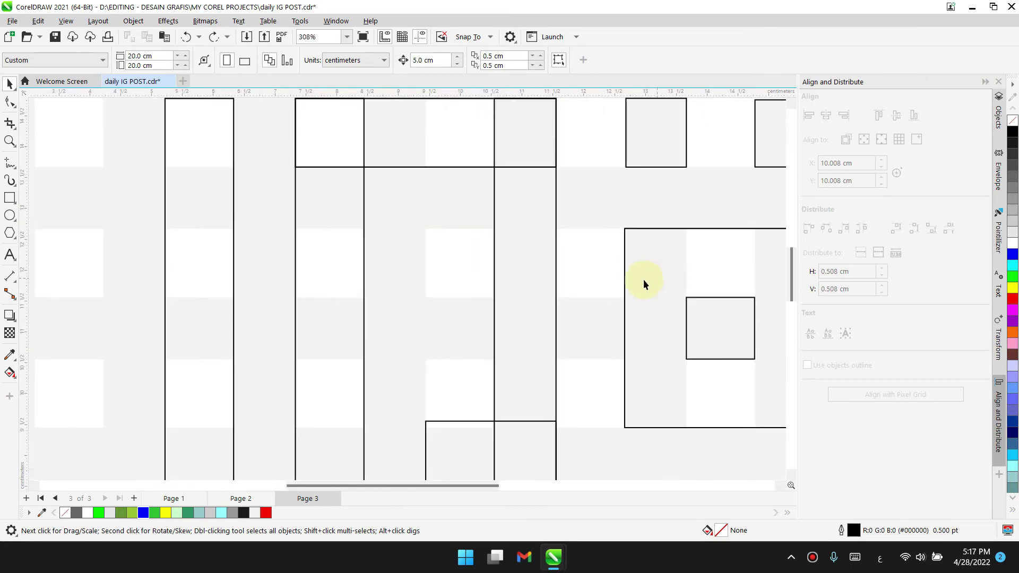
scroll(640, 281, "down", 3)
scroll(620, 392, "up", 6)
left_click(593, 414)
scroll(594, 384, "up", 3)
left_click_drag(597, 340, 605, 341)
left_click_drag(258, 339, 268, 342)
Shorten the ز's tall stem to 4.222 cm so that its upper end is level with the dot's upper edge
scroll(268, 348, "down", 2)
scroll(510, 244, "up", 1)
left_click(529, 235)
scroll(532, 215, "up", 1)
left_click_drag(513, 205, 531, 230)
scroll(539, 224, "down", 4)
scroll(358, 269, "up", 2)
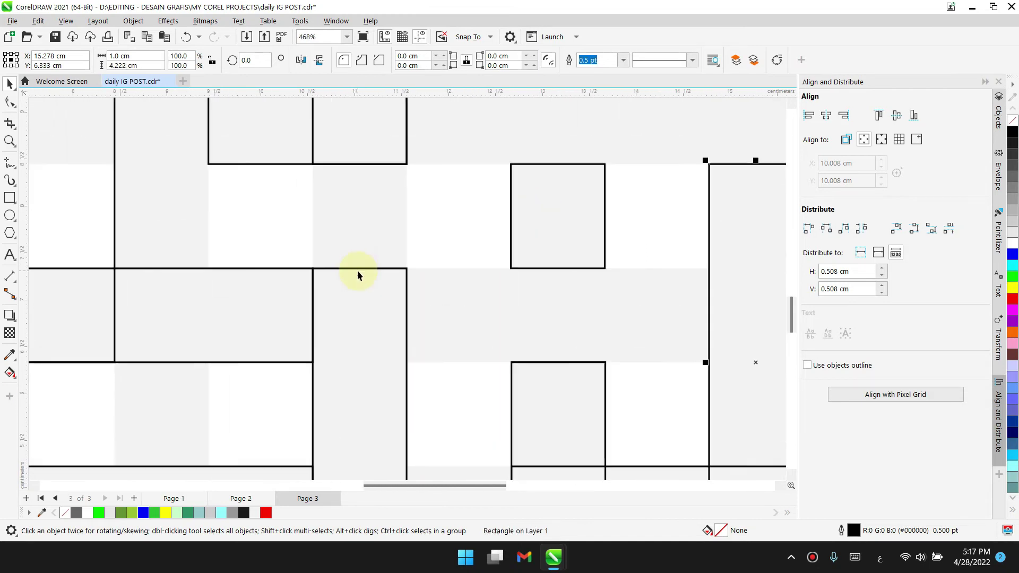
Examine the edges of the letter rectangles at high magnification for alignment with the grid and each other
scroll(358, 269, "down", 2)
scroll(305, 283, "up", 3)
scroll(304, 283, "down", 2)
scroll(597, 363, "up", 2)
scroll(597, 363, "down", 5)
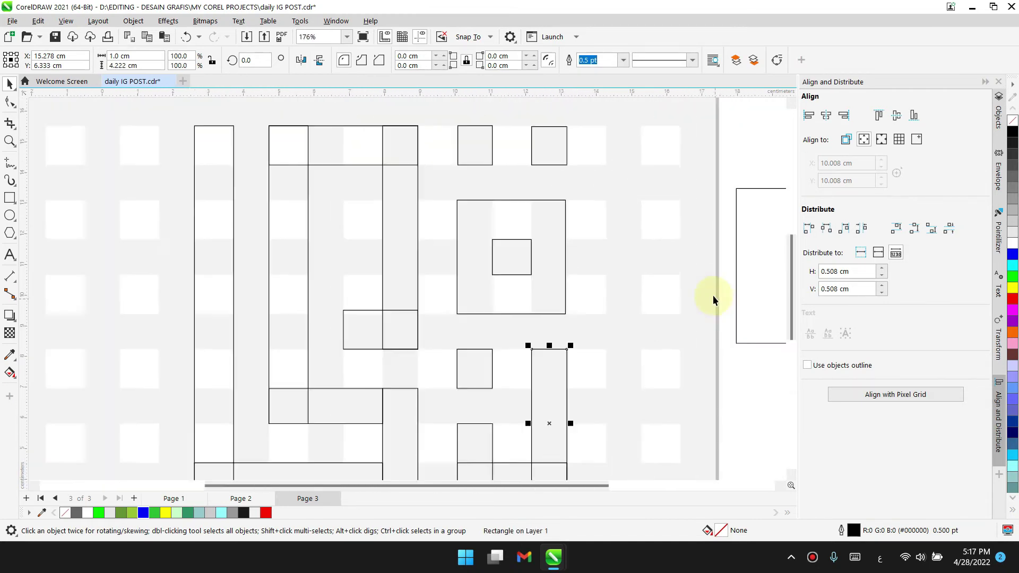
scroll(511, 307, "up", 3)
key("h")
left_click_drag(330, 265, 421, 334)
left_click_drag(557, 318, 413, 388)
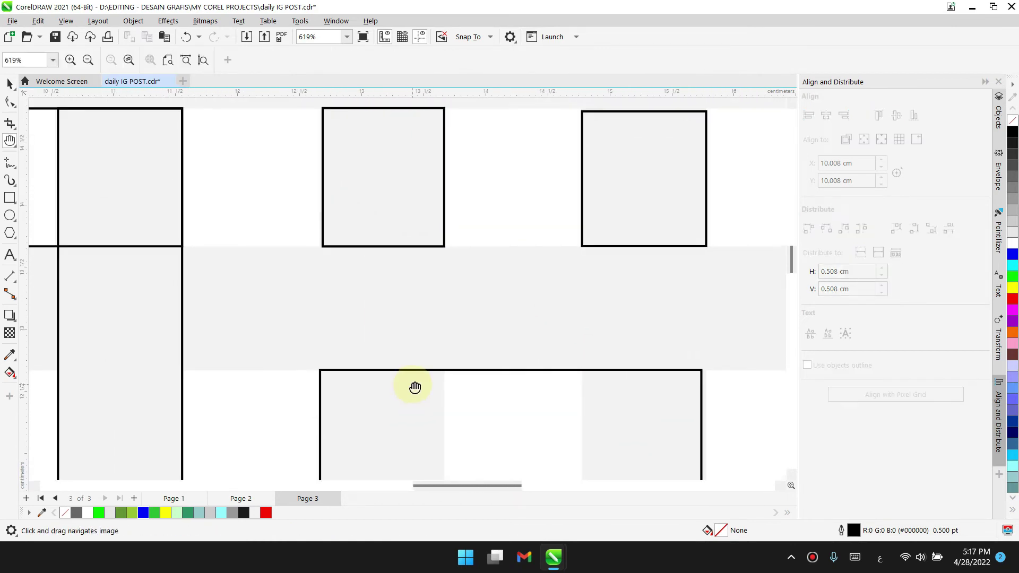
left_click(14, 89)
scroll(464, 317, "down", 15)
left_click_drag(519, 464, 476, 365)
scroll(277, 193, "up", 2)
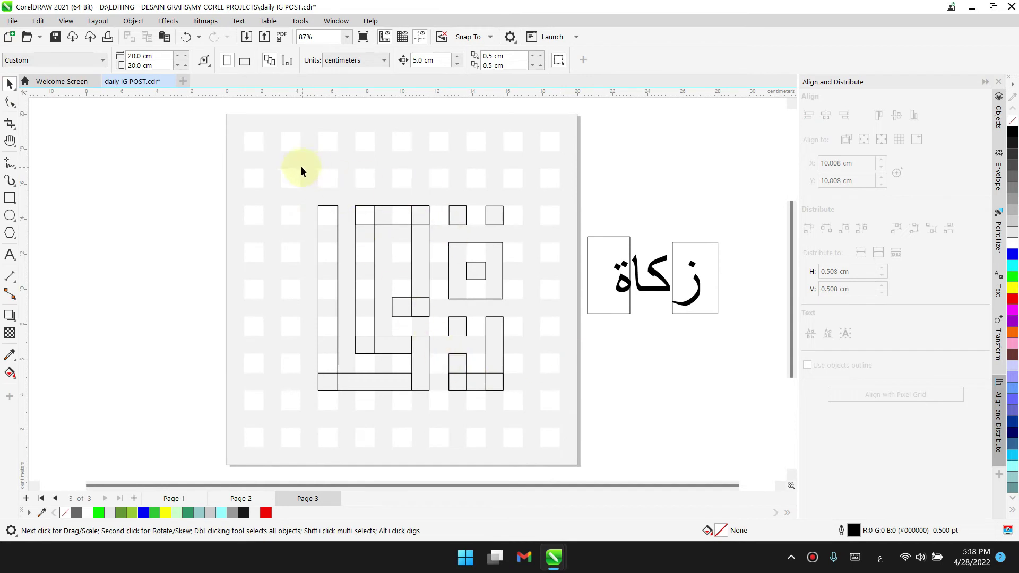
Weld the eight rectangles of the ك and ا into one shape and fill it blue
left_click_drag(282, 161, 520, 407)
left_click(264, 166)
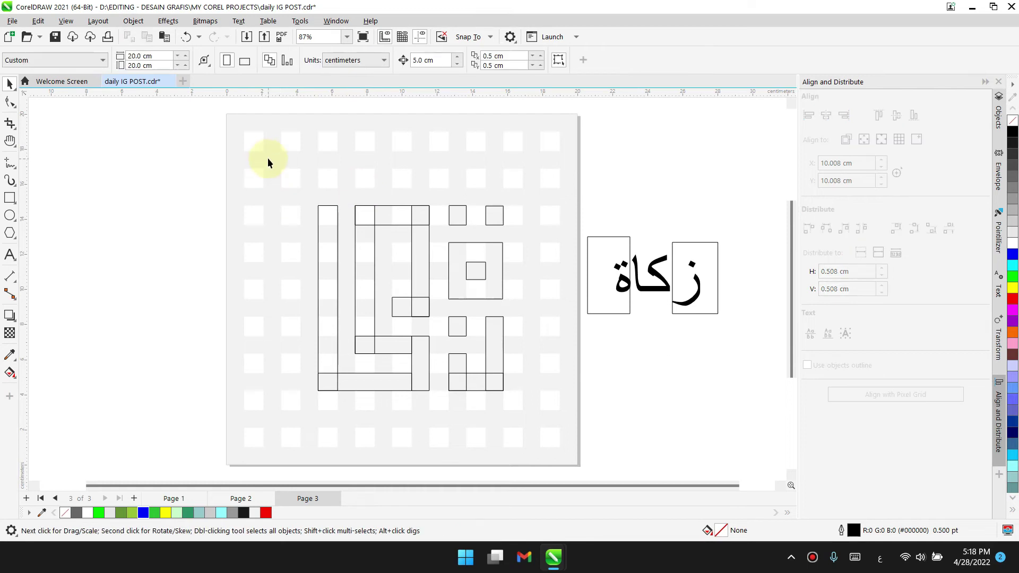
left_click_drag(268, 157, 434, 416)
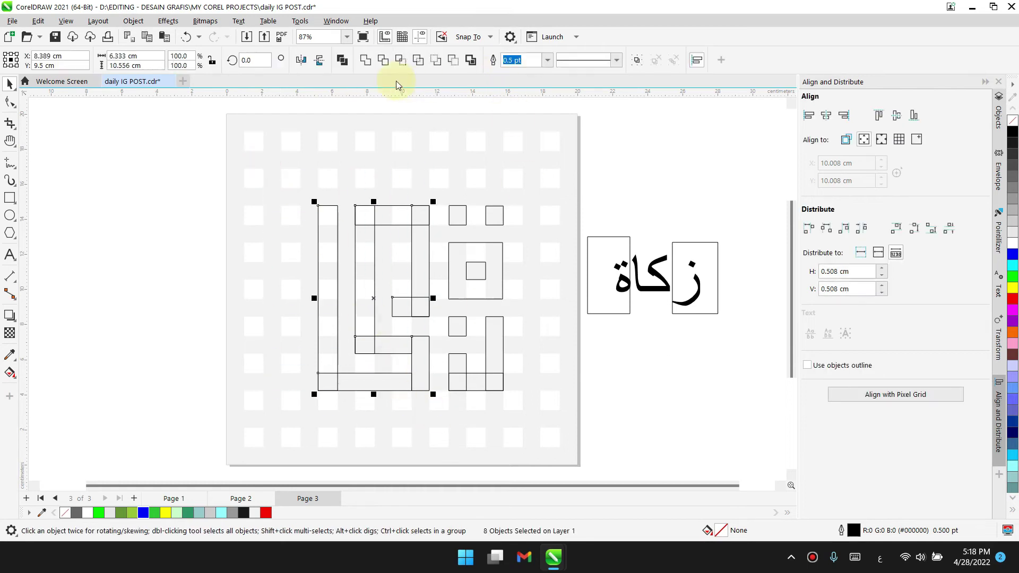
left_click(364, 63)
left_click(450, 231)
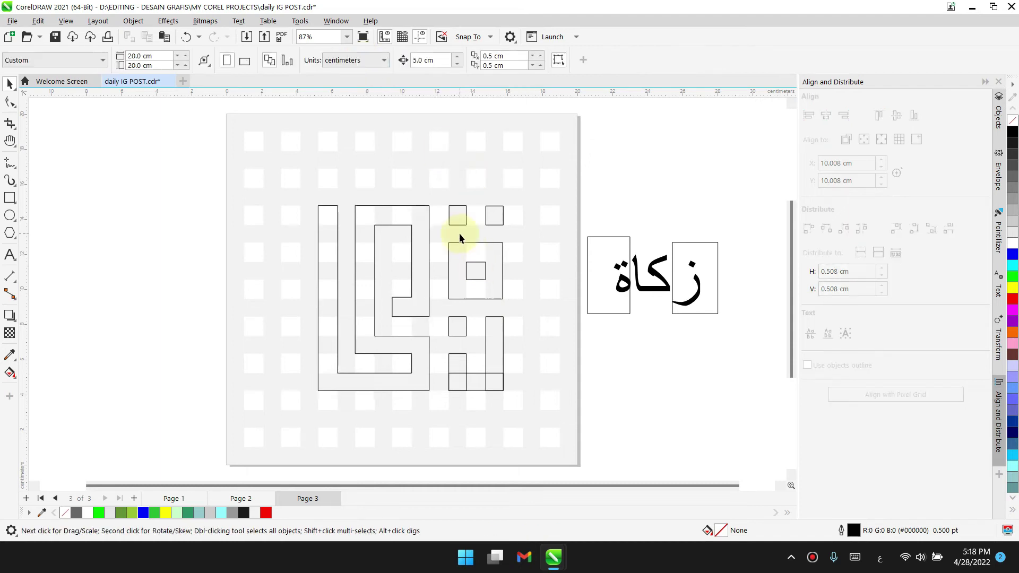
left_click(477, 272)
left_click(367, 231)
left_click(1012, 255)
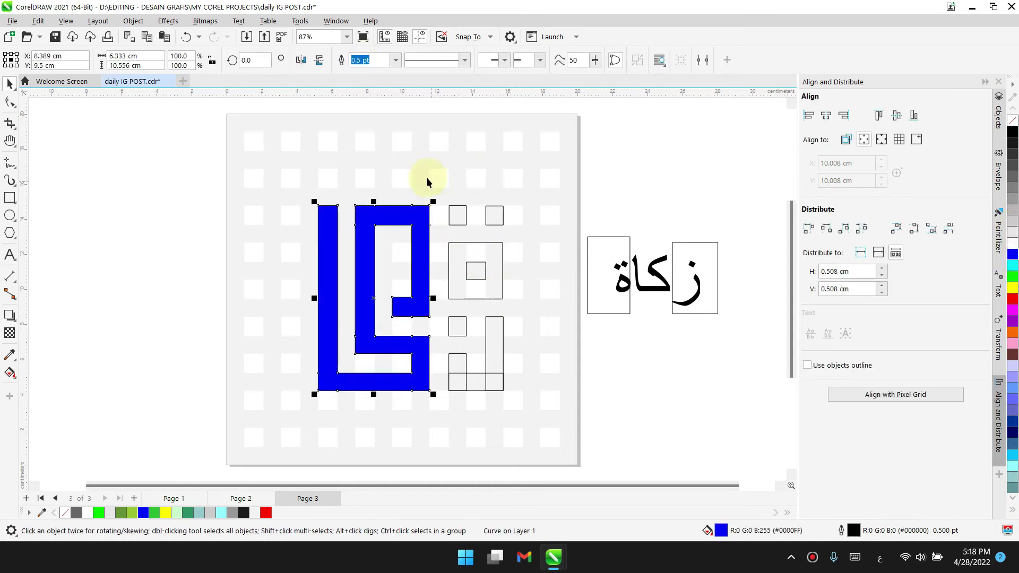
Fill the ة's large square blue and trim it with the small inner square
left_click(462, 257)
left_click(1011, 255)
left_click(463, 258)
left_click(459, 254, "shift")
left_click(385, 60)
Pull the small inner square out of the ة and delete it
left_click(604, 176)
left_click_drag(475, 272, 577, 194)
key("Delete")
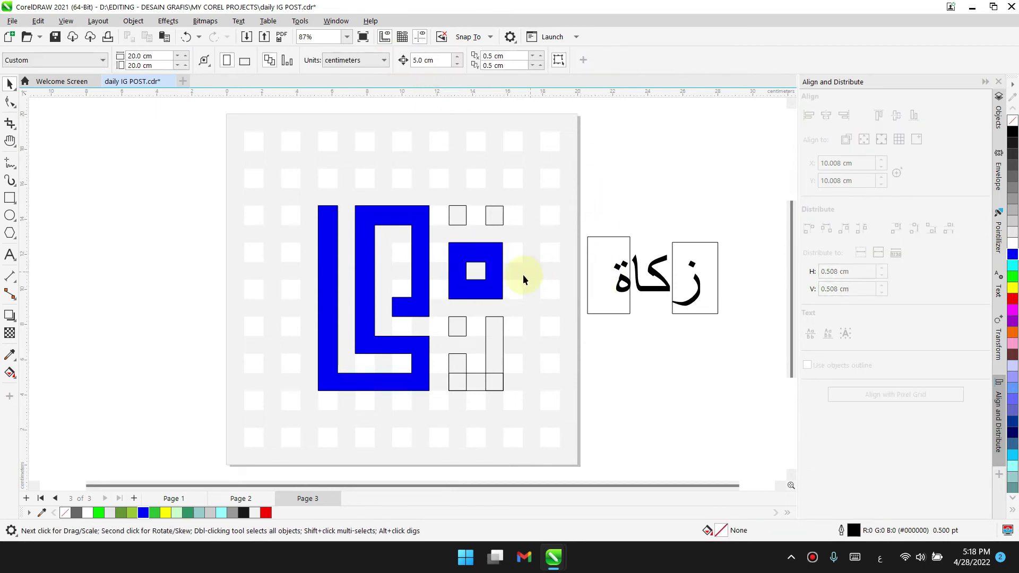
Fill the two dots above the ة blue
scroll(439, 270, "up", 2)
left_click_drag(441, 119, 577, 250)
left_click(144, 513)
Weld the four rectangles of the ز and its dot into one shape and fill it blue
scroll(562, 346, "down", 1)
left_click_drag(609, 335, 507, 446)
left_click(638, 400)
left_click_drag(609, 435, 504, 330)
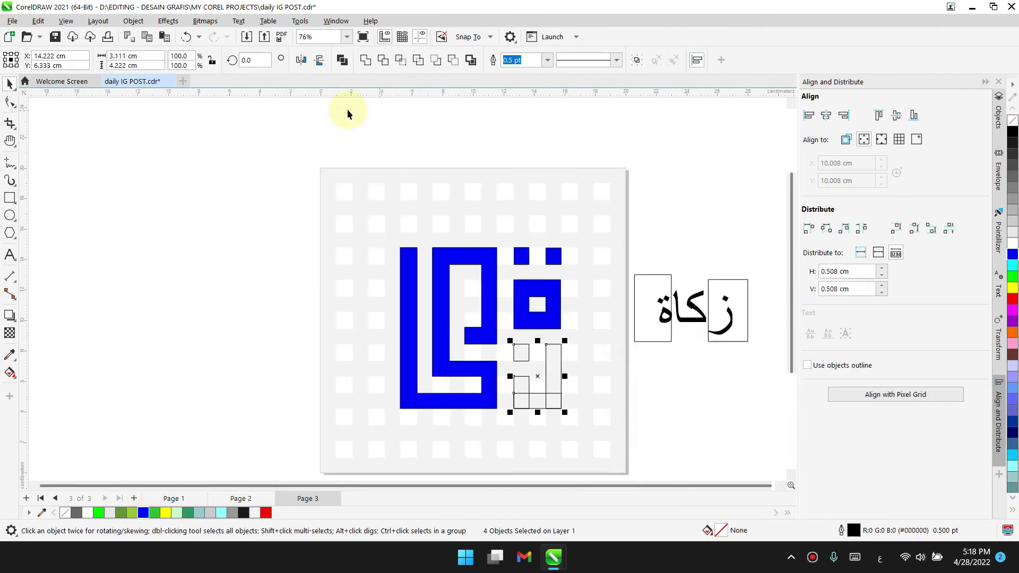
left_click(371, 60)
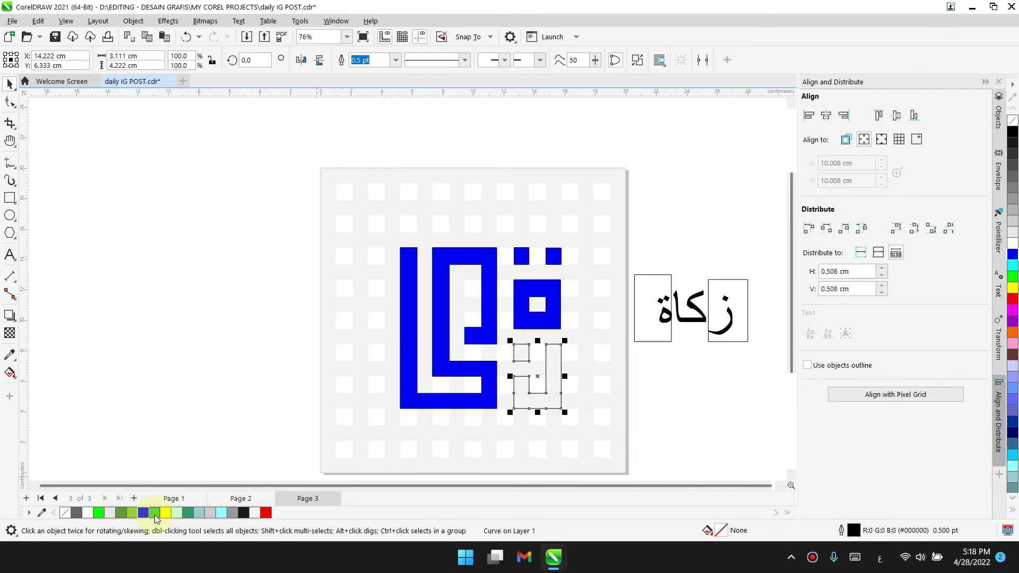
left_click(144, 513)
Remove the outline from all the lettering shapes and enlarge them together about their centre to about 19 × 19 cm
left_click_drag(361, 202, 572, 421)
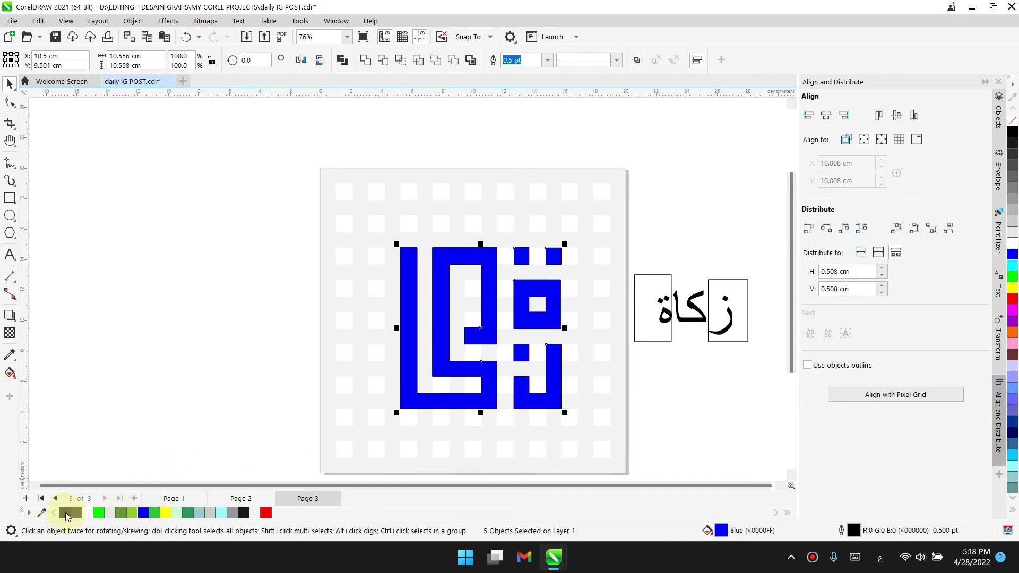
scroll(353, 295, "down", 2)
scroll(454, 331, "up", 2)
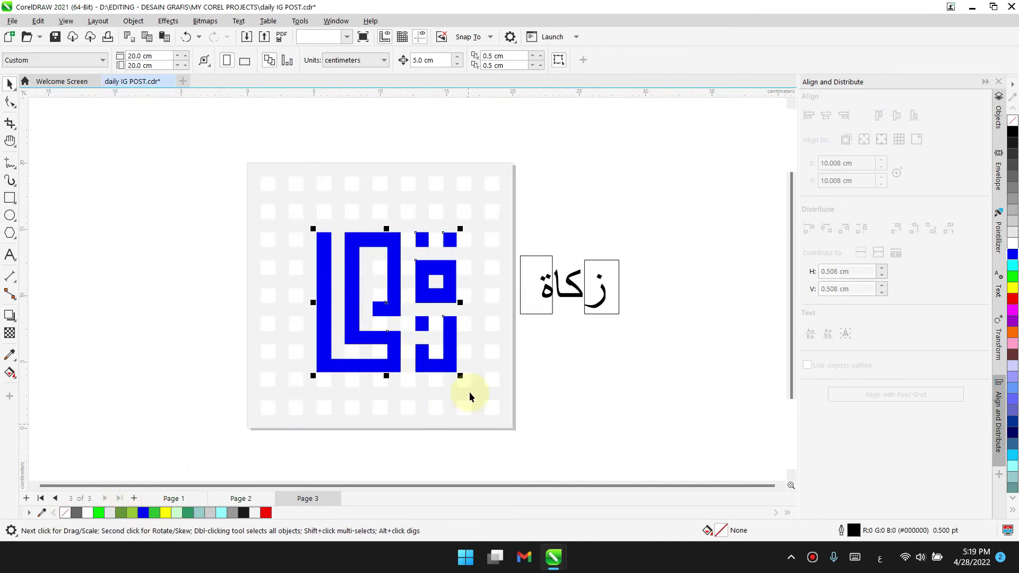
left_click_drag(460, 374, 515, 444)
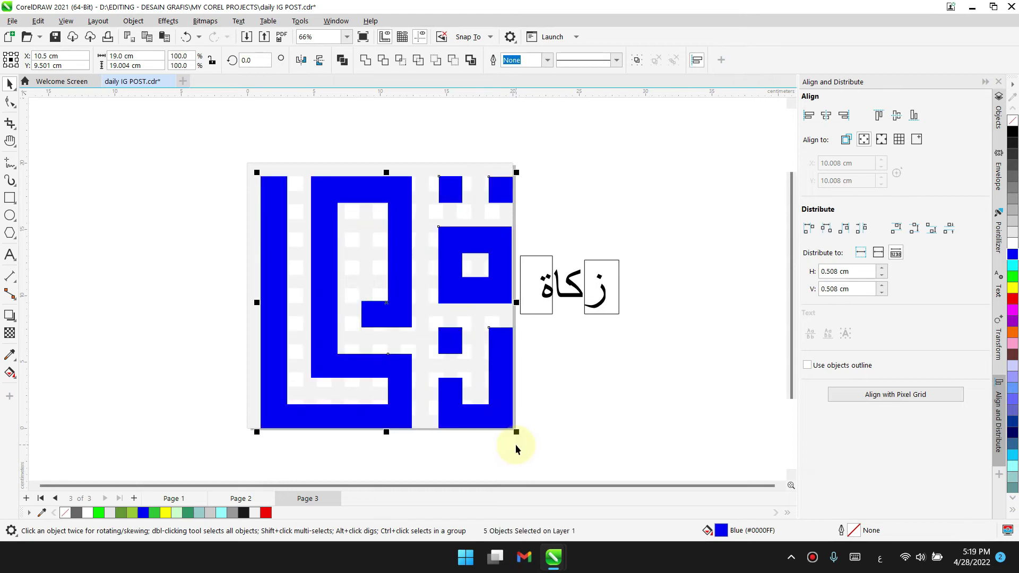
Group all the blue lettering shapes and centre the group on the page
key("p")
key("ctrl+z")
key("ctrl+g")
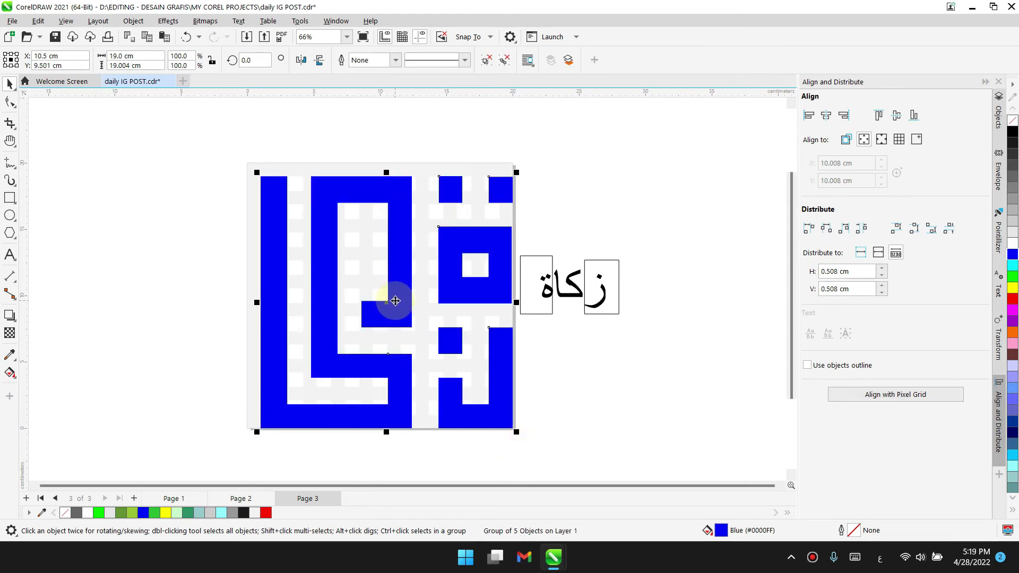
key("p")
key("Escape")
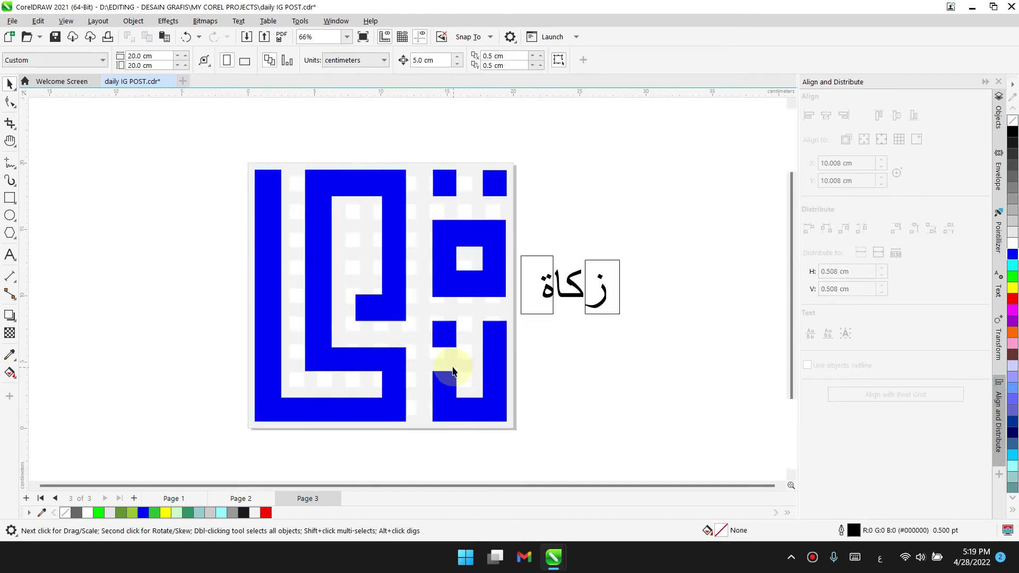
Undo the centring, the grouping and the enlargement of the lettering
left_click(453, 373)
key("ctrl+z")
key("ctrl+z")
key("ctrl+z")
left_click(493, 413)
scroll(437, 400, "down", 2)
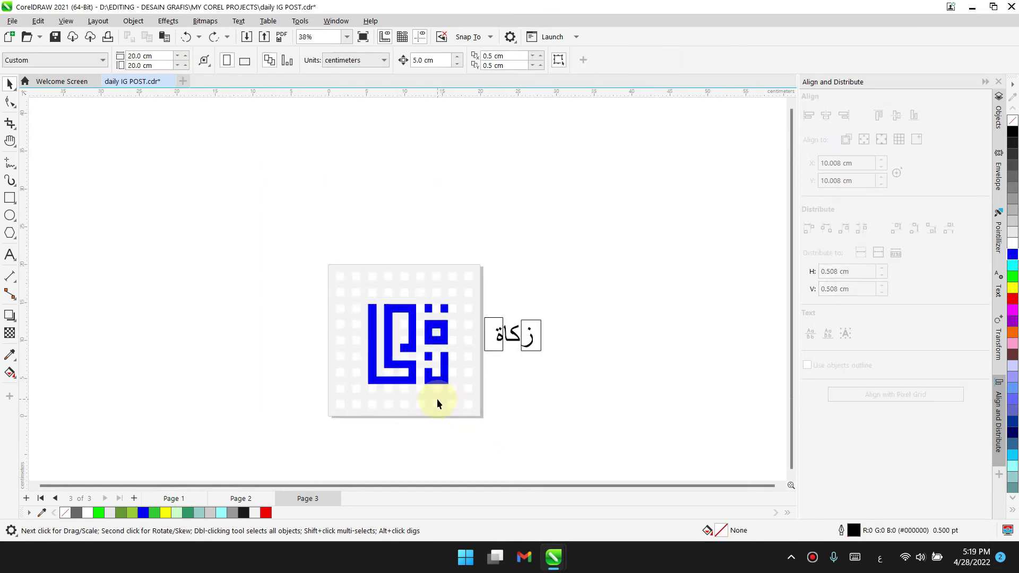
scroll(438, 399, "up", 2)
Recolour the ز and ة shapes with their dots dark green and the large كا shapes light green
left_click(417, 322)
left_click(237, 138)
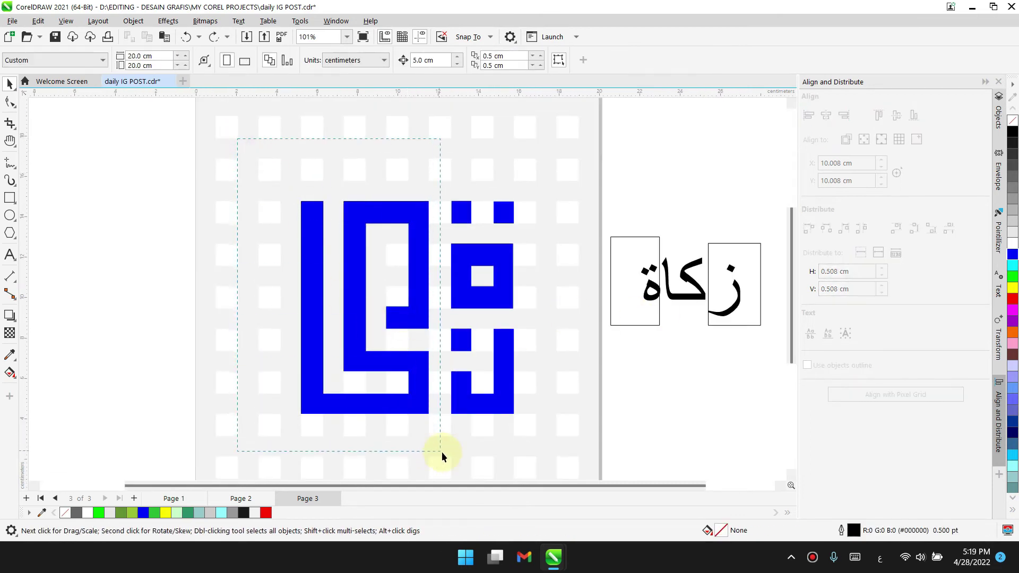
left_click_drag(441, 452, 441, 452)
left_click(1012, 277)
left_click(570, 411)
left_click_drag(557, 411, 441, 187)
left_click(121, 513)
left_click_drag(219, 170, 377, 398)
left_click(135, 515)
left_click(220, 245)
Group all the lettering shapes and set the group's rotation angle to 45°
scroll(494, 345, "down", 2)
left_click_drag(305, 206, 523, 401)
right_click(452, 274)
left_click(477, 248)
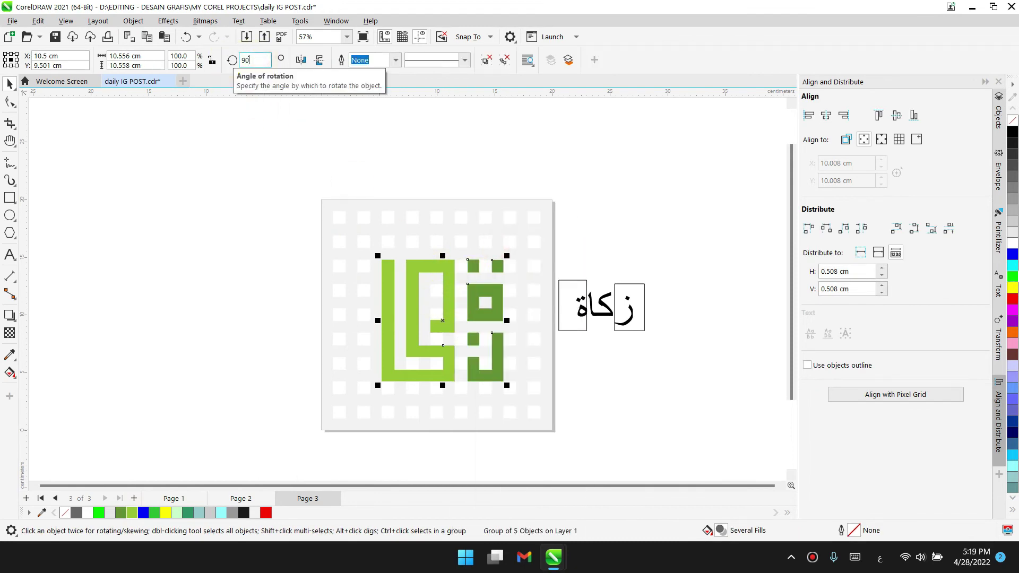
key("Return")
type("45")
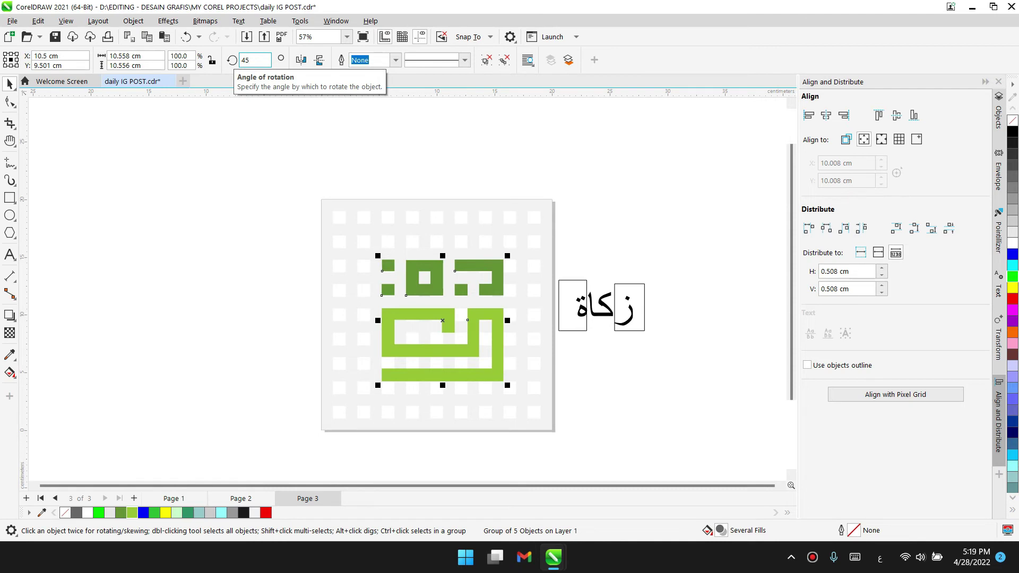
key("Return")
left_click(534, 330)
scroll(528, 371, "down", 1)
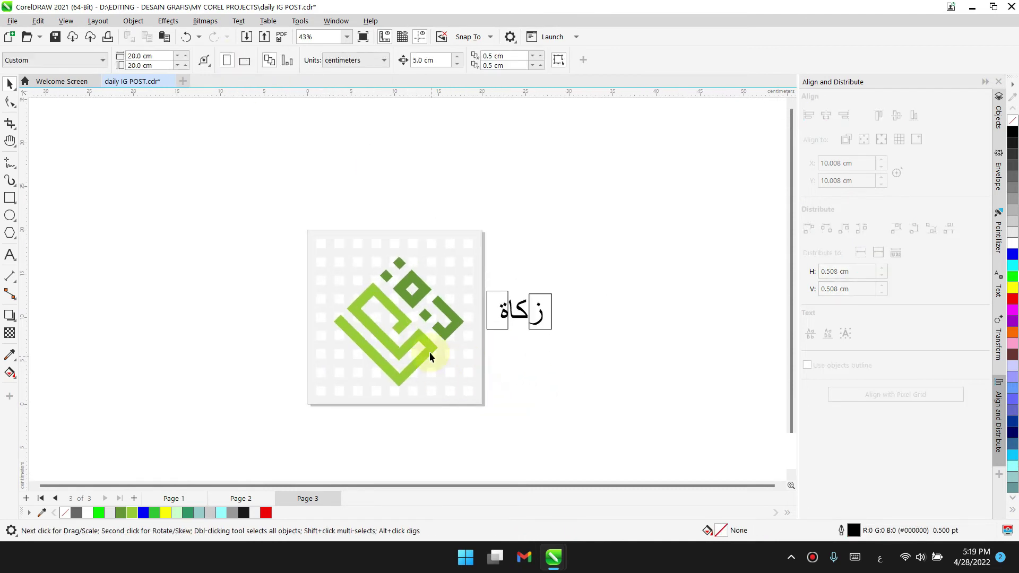
scroll(428, 352, "up", 3)
scroll(428, 347, "down", 2)
scroll(485, 353, "up", 2)
Insert a new page after Page 3, paste a copy of the rotated lettering there and centre it on the page
right_click(473, 220)
left_click(413, 197)
left_click_drag(240, 161, 472, 436)
right_click(314, 497)
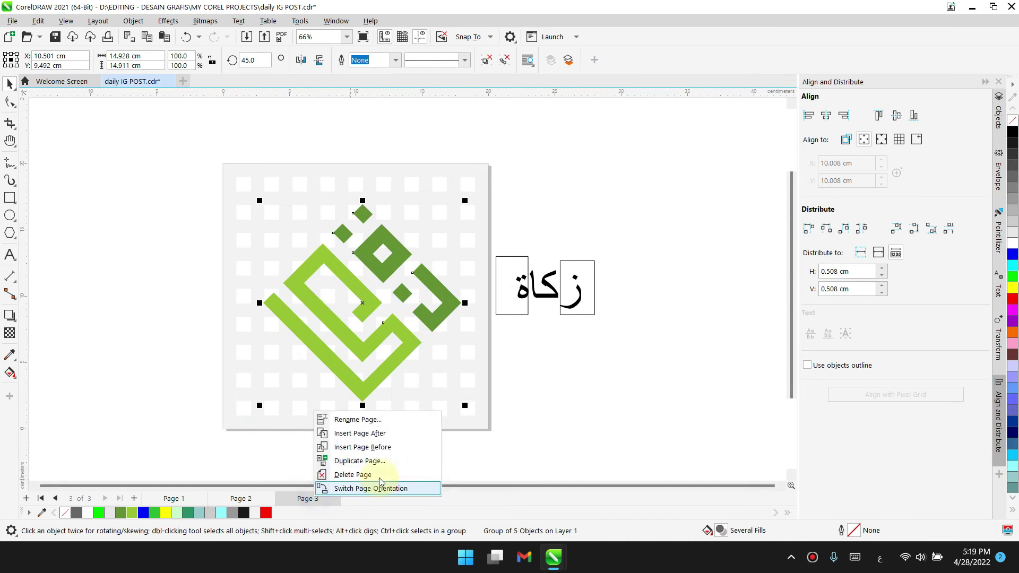
left_click(373, 434)
left_click(286, 271)
key("ctrl+v")
key("p")
Scale the pasted lettering about its centre down to about 10 × 10 cm
left_click(560, 325)
scroll(473, 324, "down", 2)
left_click_drag(301, 238, 474, 390)
scroll(445, 348, "up", 3)
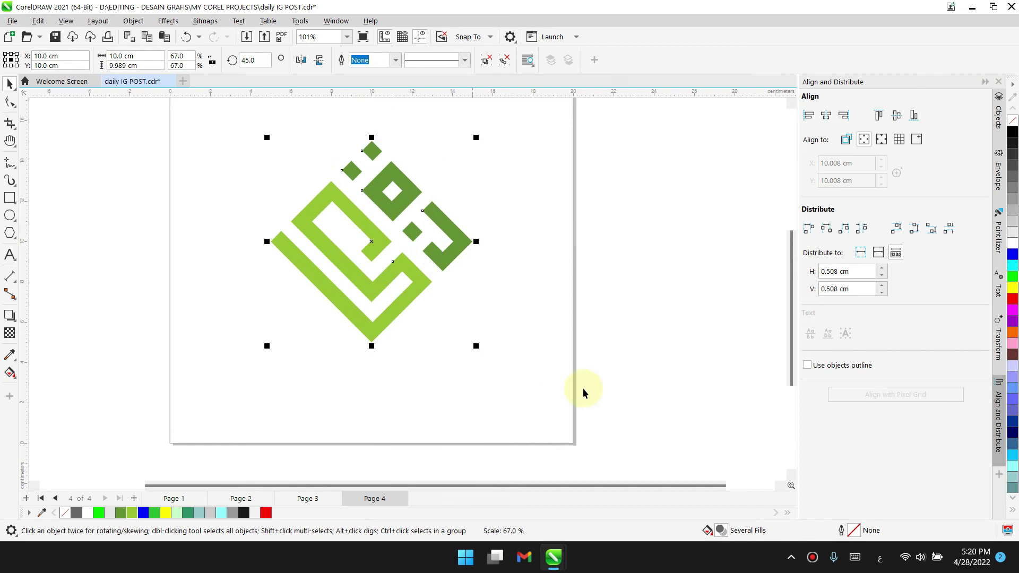
left_click(583, 392)
Add the text ZAKAT below the lettering and enlarge it to about 40 pt
scroll(531, 403, "down", 1)
left_click(8, 255)
left_click(320, 381)
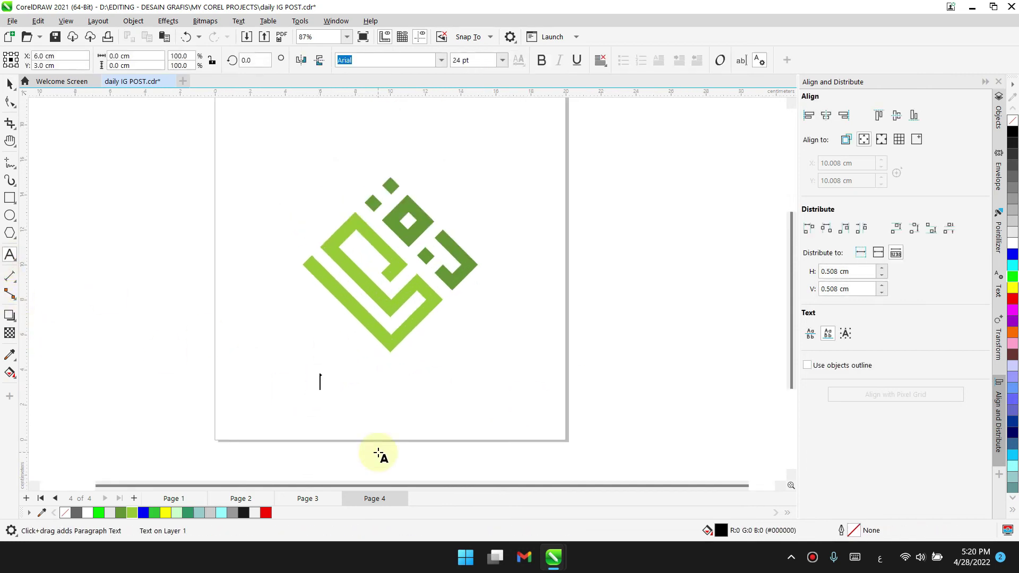
key("alt+shift")
type("Za")
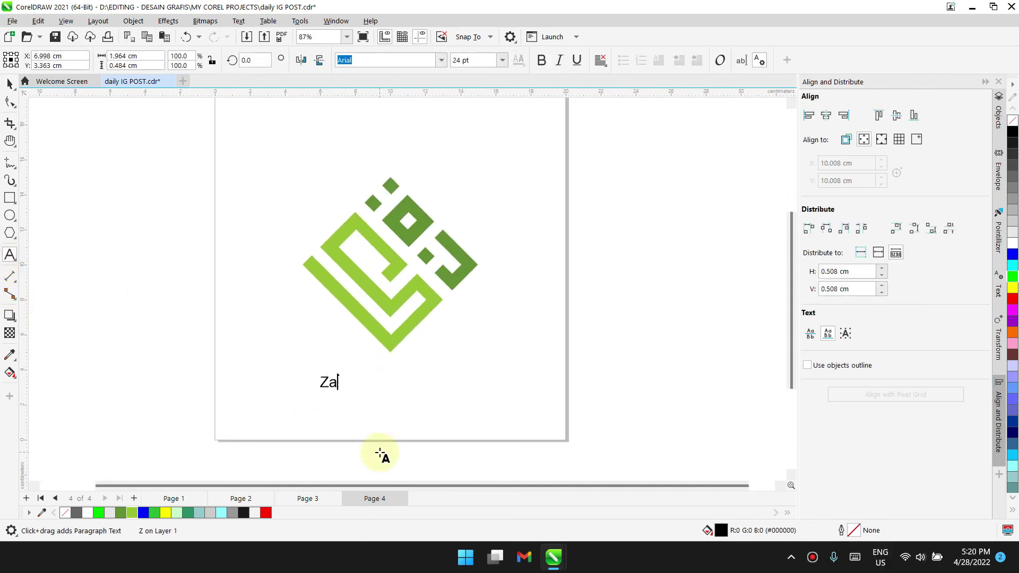
key("ctrl+space")
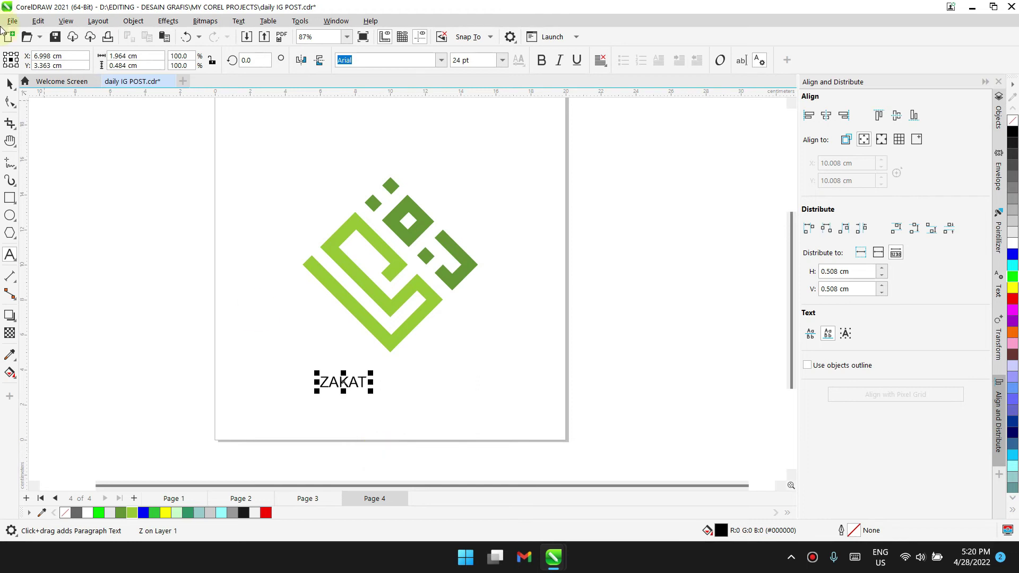
left_click_drag(372, 397, 388, 405)
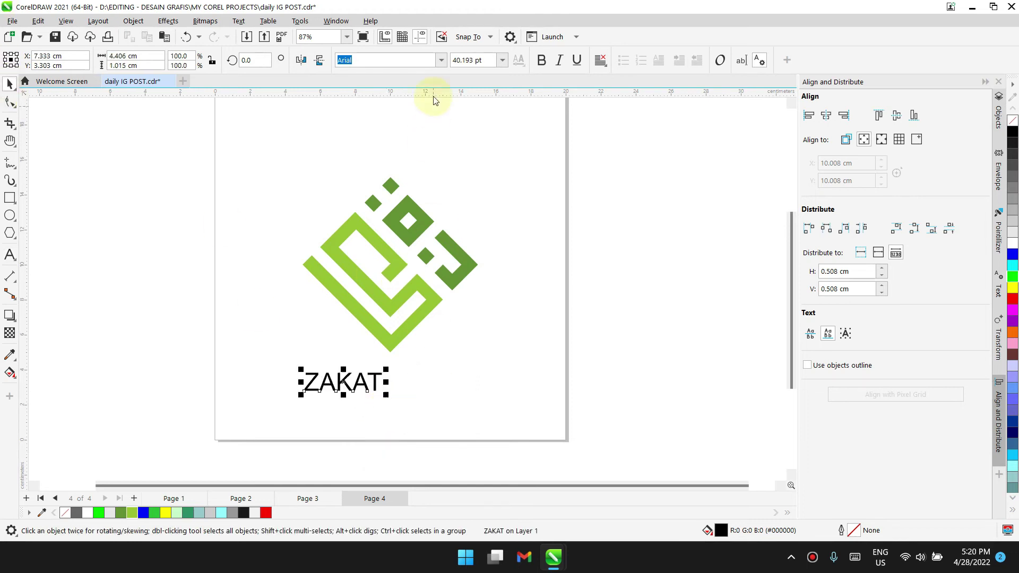
Centre the ZAKAT text horizontally on the page and change its font to Alice
left_click(832, 126)
left_click(479, 383)
left_click(405, 382)
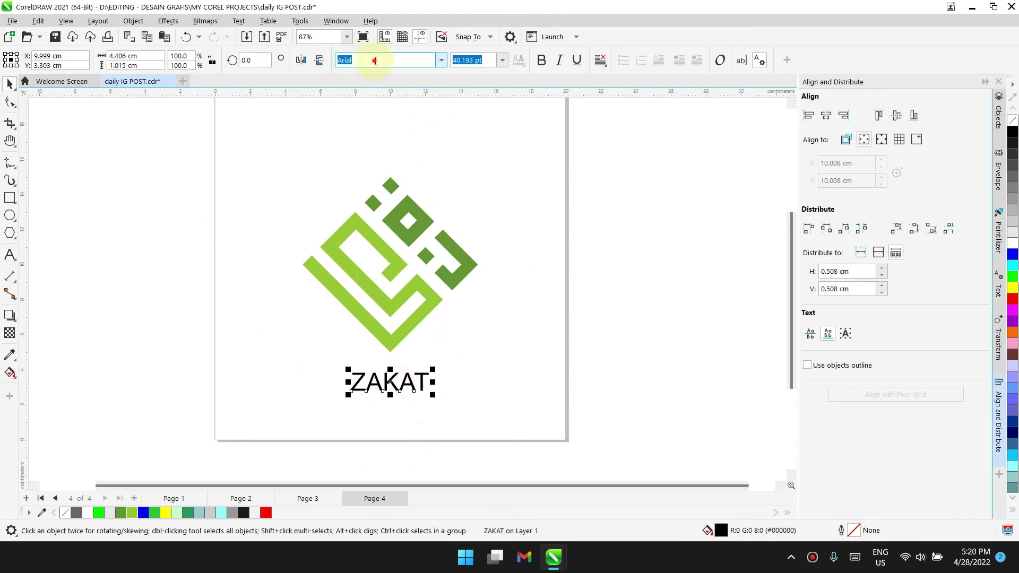
type("Alice")
key("Return")
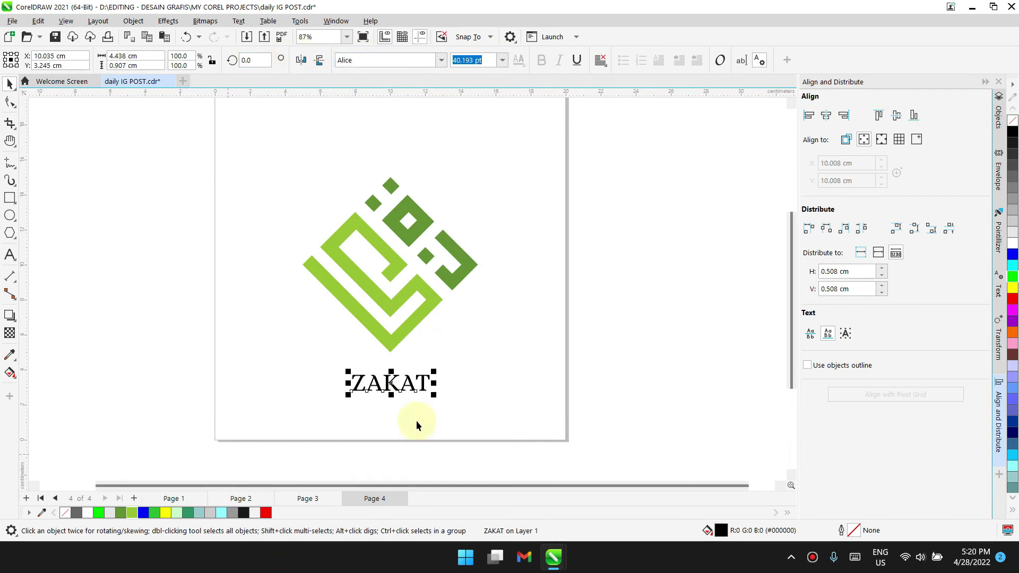
Enlarge the ZAKAT text to about 54 pt and recentre it horizontally, using Center text alignment
left_click_drag(443, 401, 453, 404)
left_click(601, 60)
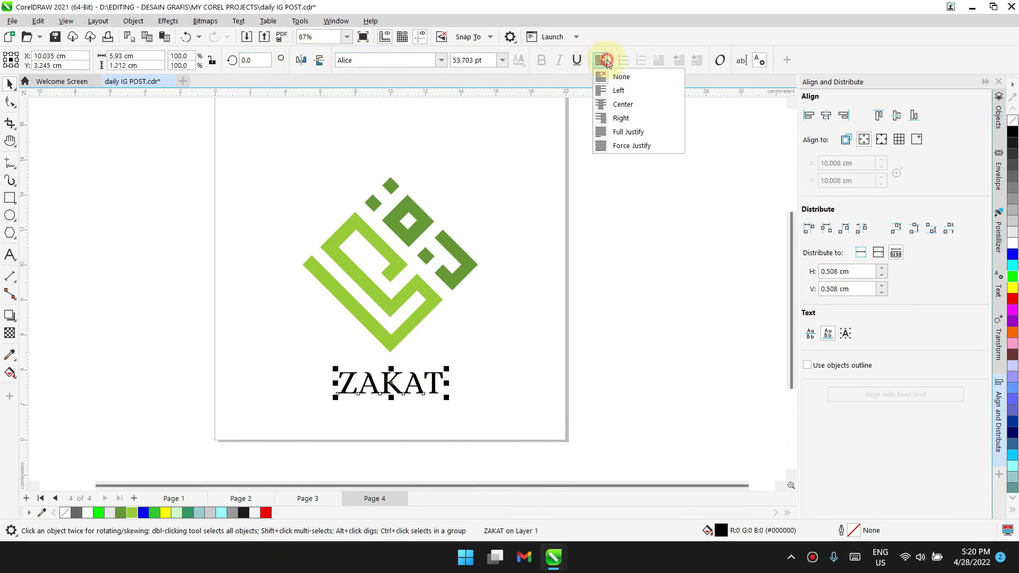
left_click(608, 101)
left_click(826, 115)
left_click(574, 340)
Group the lettering with the ZAKAT text and centre the group on the page
scroll(554, 410, "down", 2)
scroll(543, 406, "up", 1)
mouse_move(571, 451)
left_mouse_down()
mouse_move(348, 232)
mouse_move(551, 419)
left_mouse_up()
left_click(452, 314)
right_click(459, 313)
left_click(512, 246)
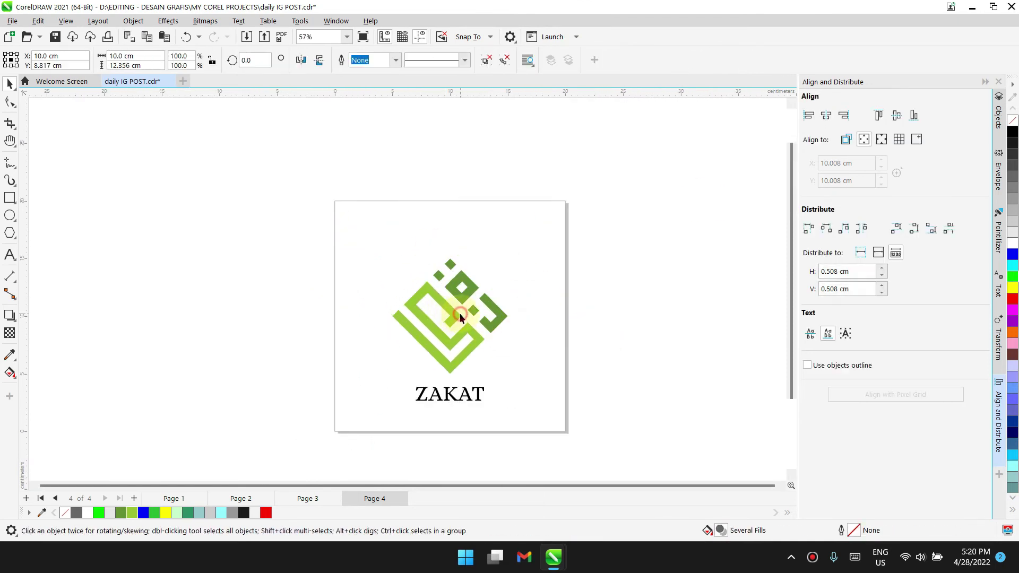
key("p")
left_click(553, 396)
Ungroup the logo from its text and fill the ZAKAT text dark green
left_click(472, 331)
right_click(472, 331)
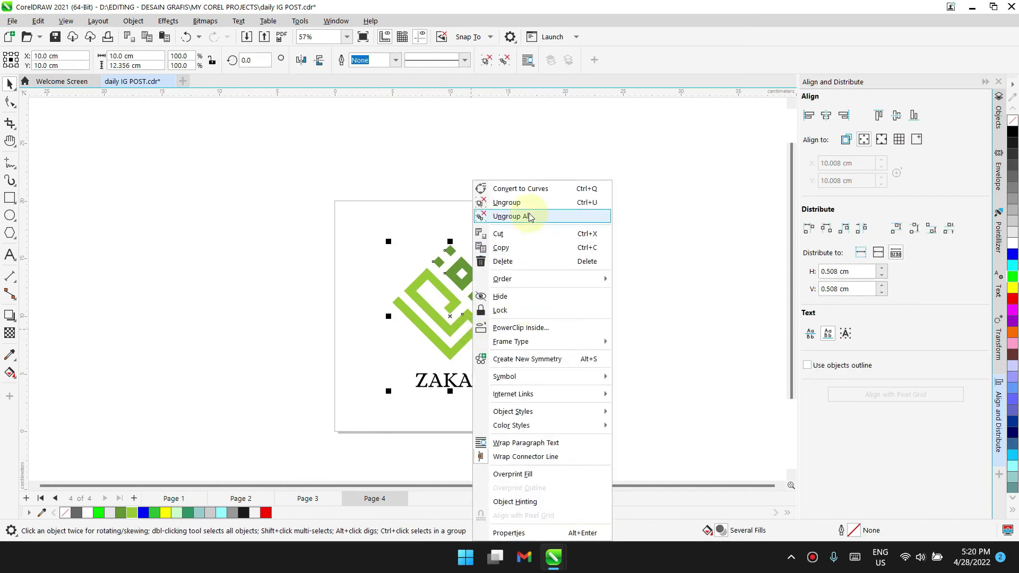
left_click(532, 216)
left_click(468, 401)
scroll(467, 403, "up", 5)
left_click(437, 359)
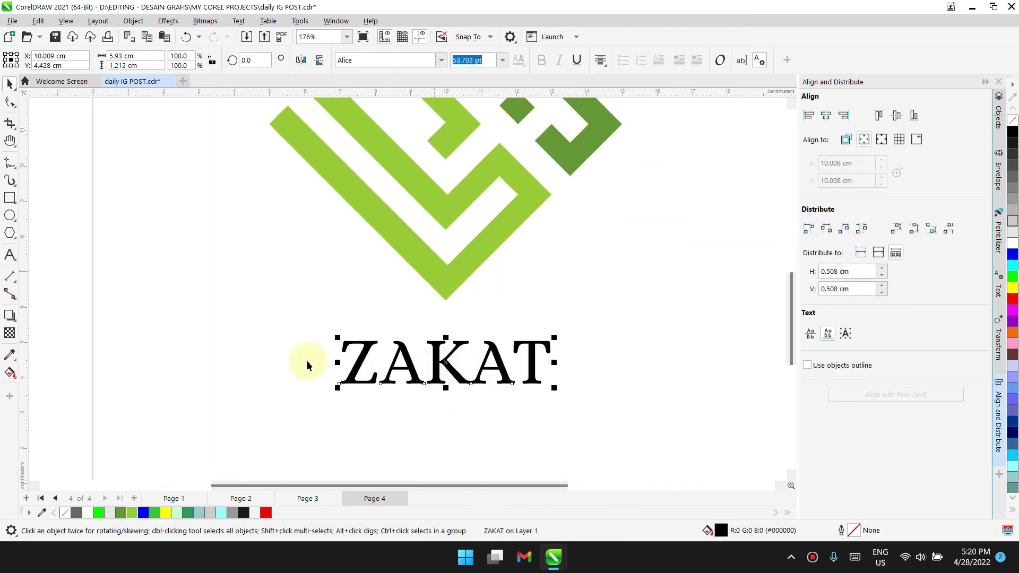
left_click(122, 513)
left_click(205, 357)
scroll(450, 378, "down", 4)
scroll(539, 381, "down", 1)
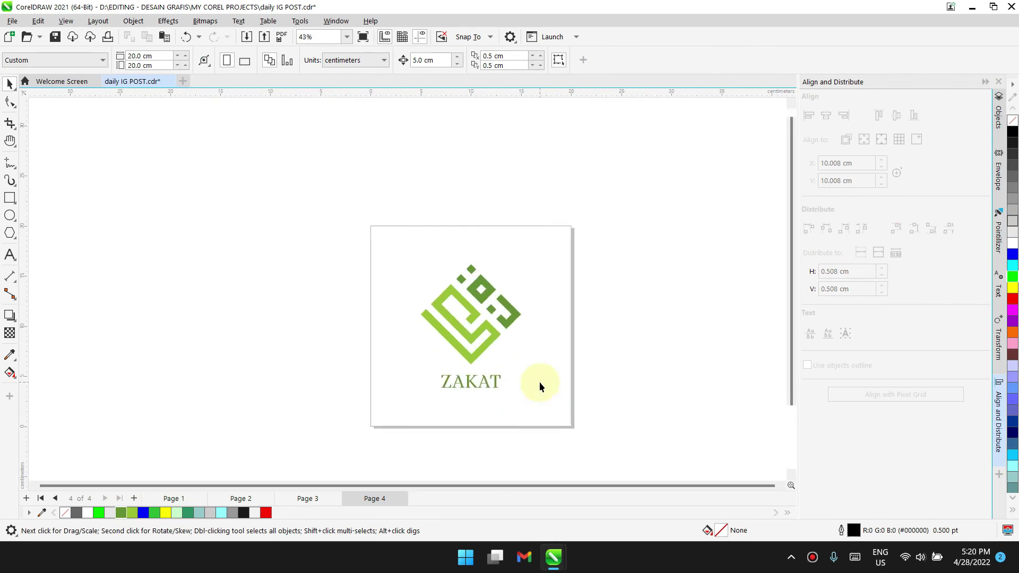
scroll(540, 381, "up", 2)
scroll(500, 370, "down", 1)
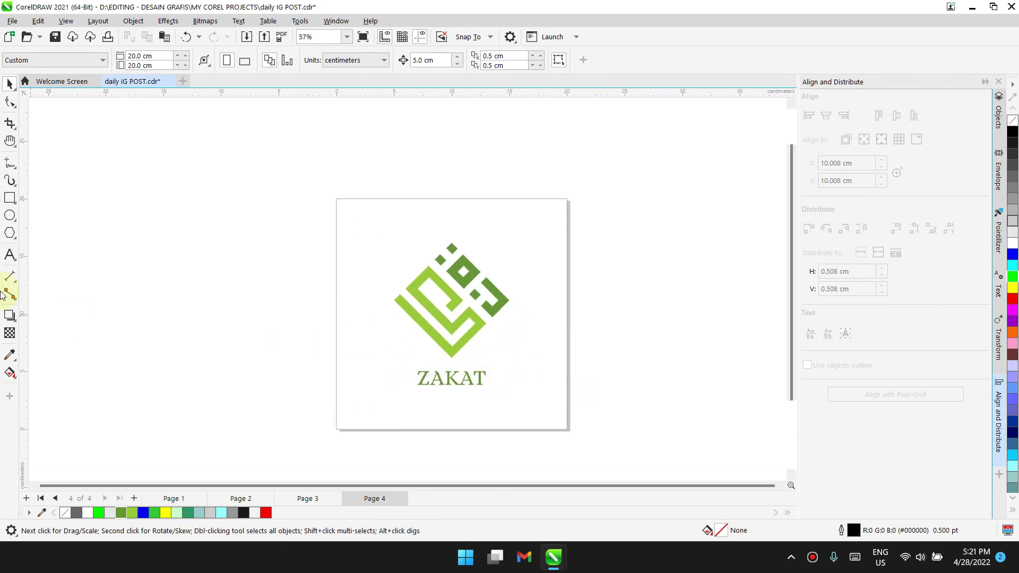
Try a page-sized yellow rectangle as the logo's background and delete it
double_click(9, 198)
left_click(1013, 232)
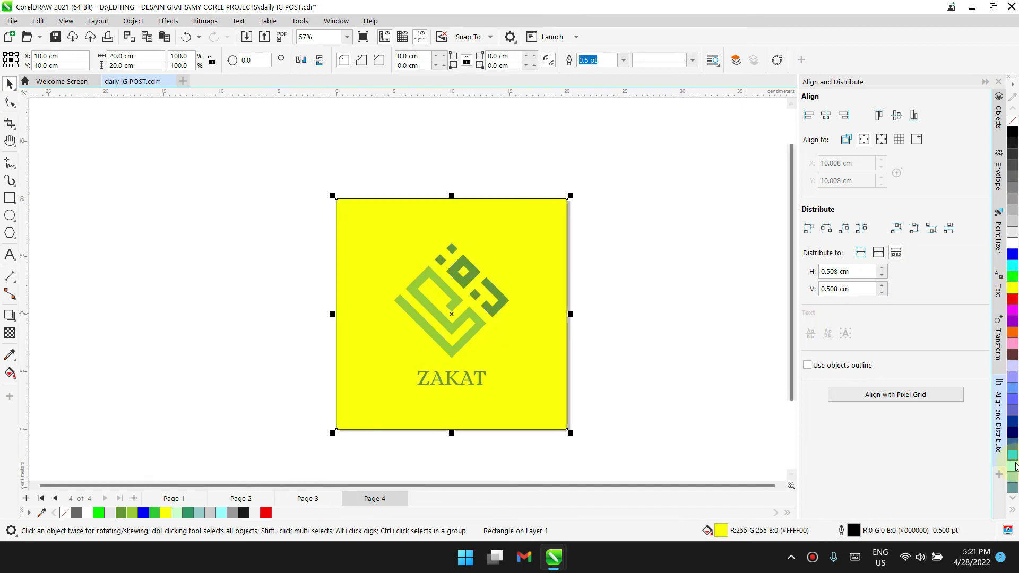
key("Delete")
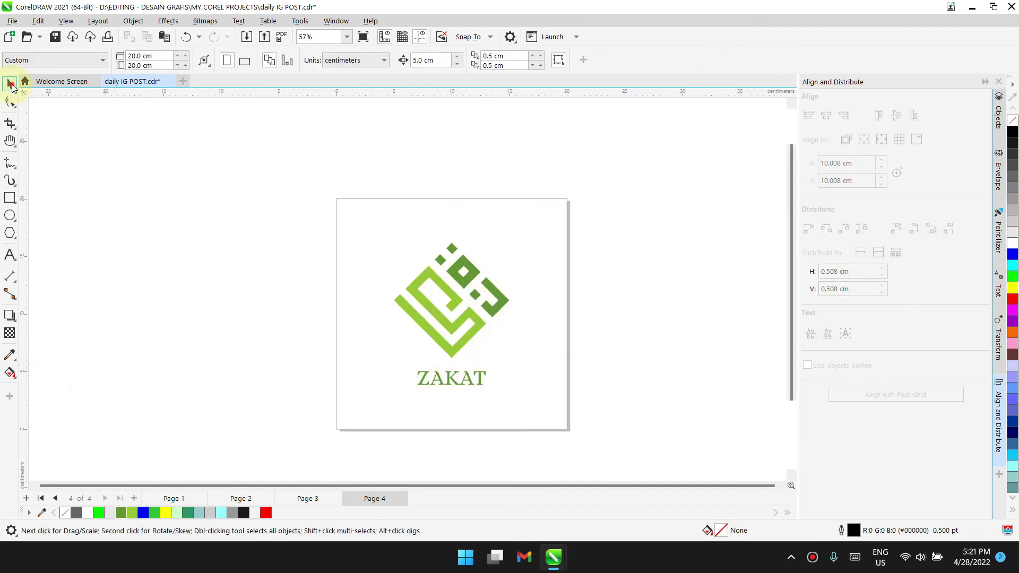
Add a page-sized rectangle around the logo and move it with the lettering and text off the page to its left side
left_click(457, 317)
double_click(9, 198)
left_click(11, 85)
left_click_drag(296, 164, 609, 434)
left_click_drag(562, 382, 330, 375)
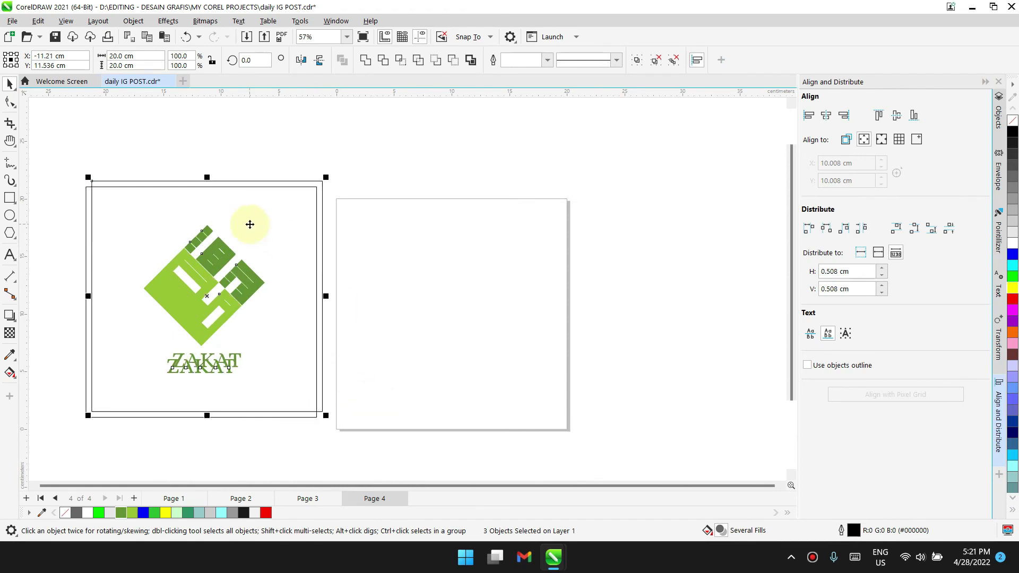
Centre a grouped duplicate of the framed logo on the page and remove the duplicate's frame rectangle
key("ctrl+g")
key("p")
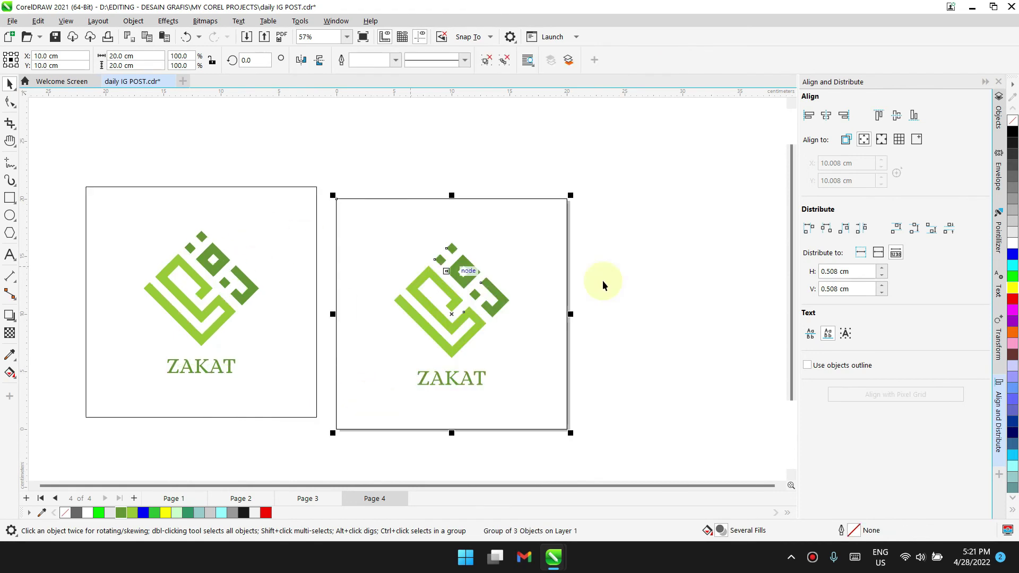
left_click(651, 275)
scroll(425, 336, "up", 3)
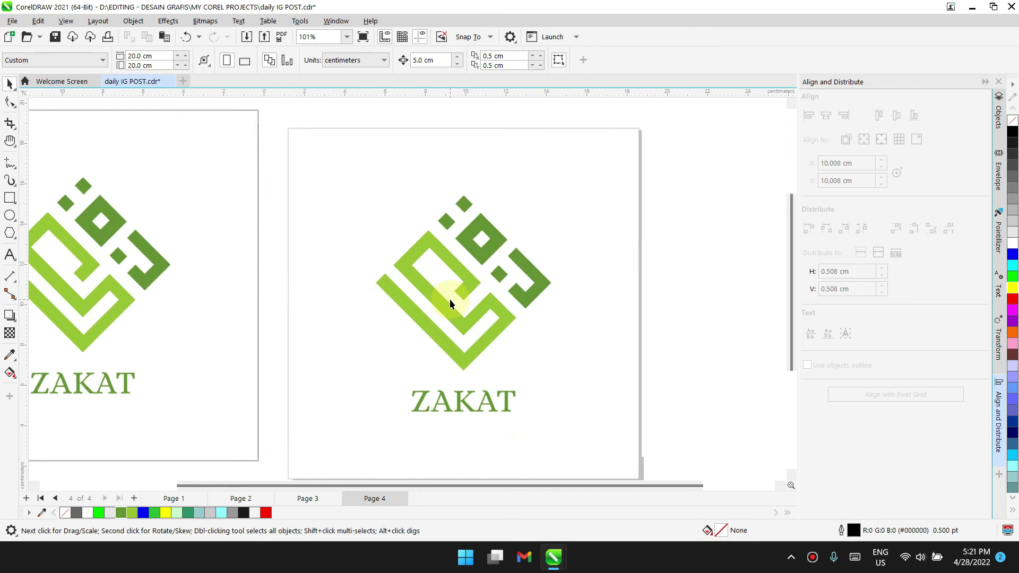
Draw a square about 7.5 × 7.5 cm over the lettering and align its centre with the lettering's centre
key("F6")
mouse_move(388, 215)
left_mouse_down()
mouse_move(496, 342)
mouse_move(519, 346)
left_mouse_up()
left_click(9, 83)
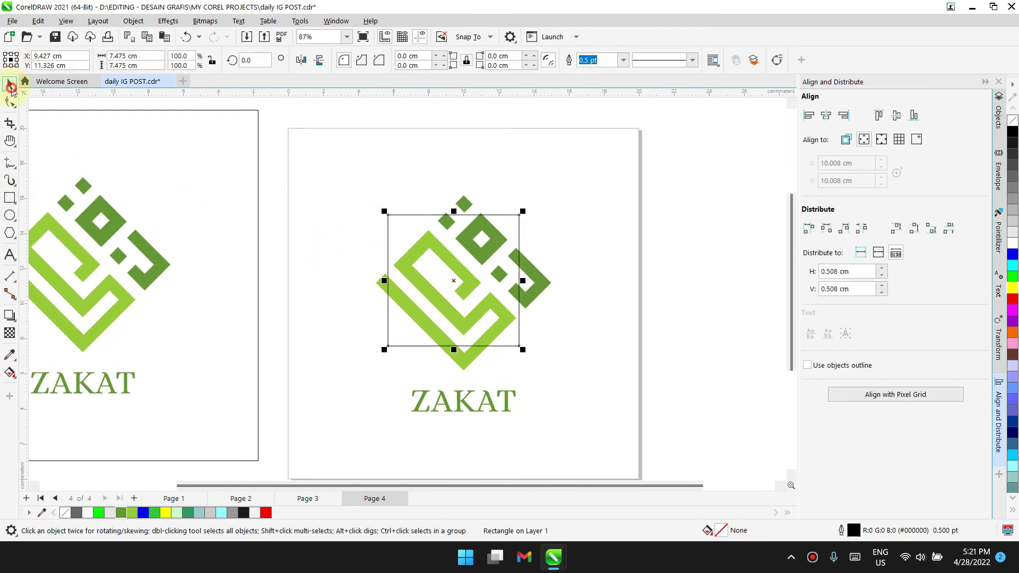
left_click(541, 287, "shift")
key("c")
key("e")
left_click(651, 309)
Fill the square with 20% Black, without an outline, and send it behind the lettering
left_click(519, 227)
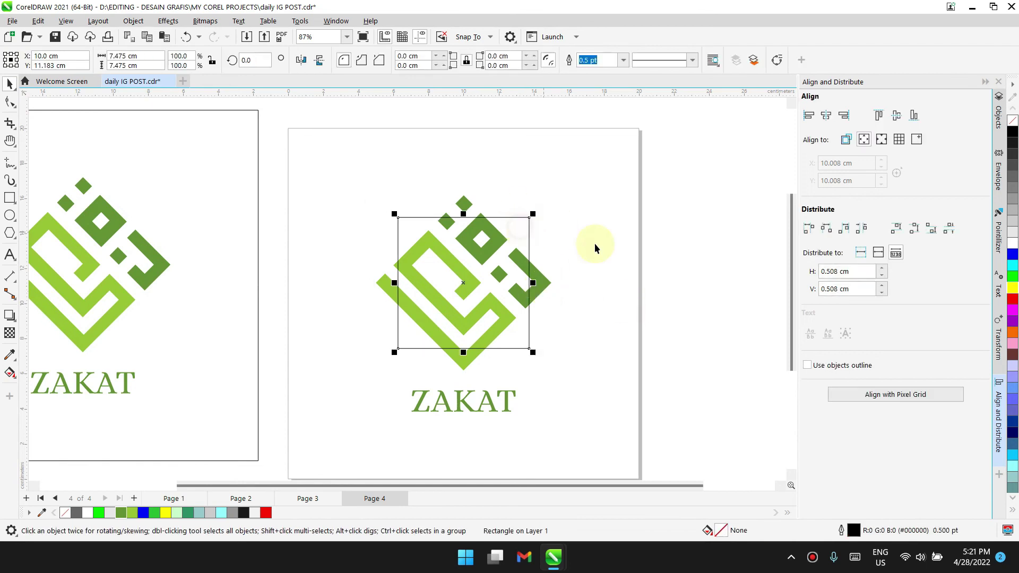
left_click(1012, 229)
key("shift+Page_Down")
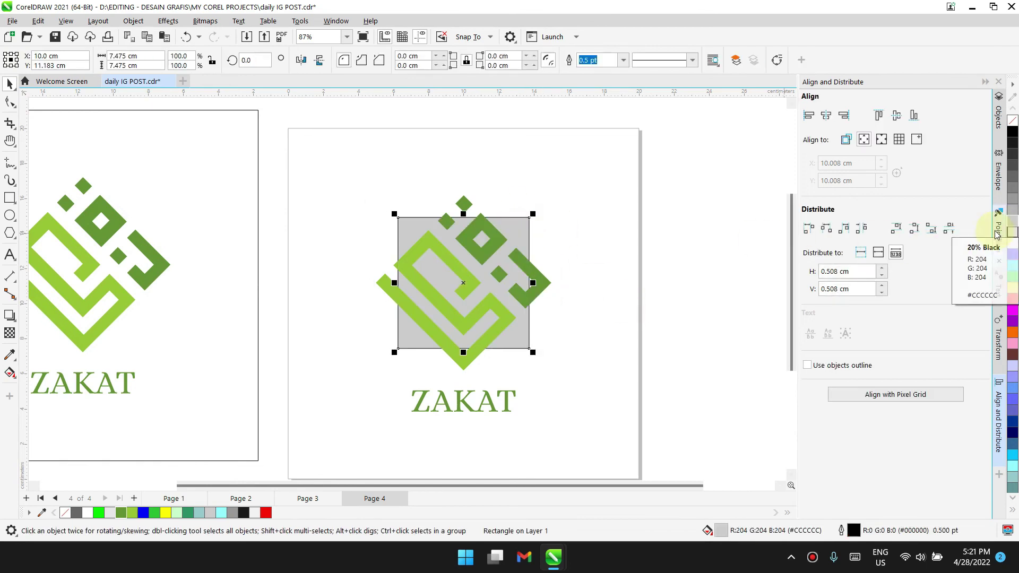
right_click(1012, 121)
Slice off the grey square's upper-left corner with the Knife along a diagonal parallel to the lettering's edge, about 2.8 cm long
scroll(489, 206, "up", 5)
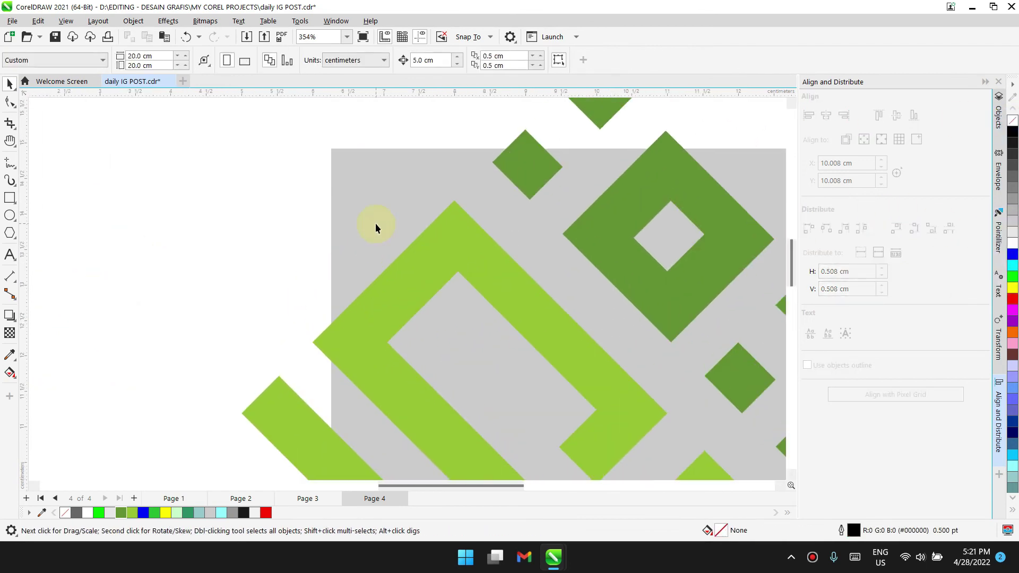
scroll(374, 223, "down", 4)
scroll(353, 235, "up", 2)
left_click(16, 132)
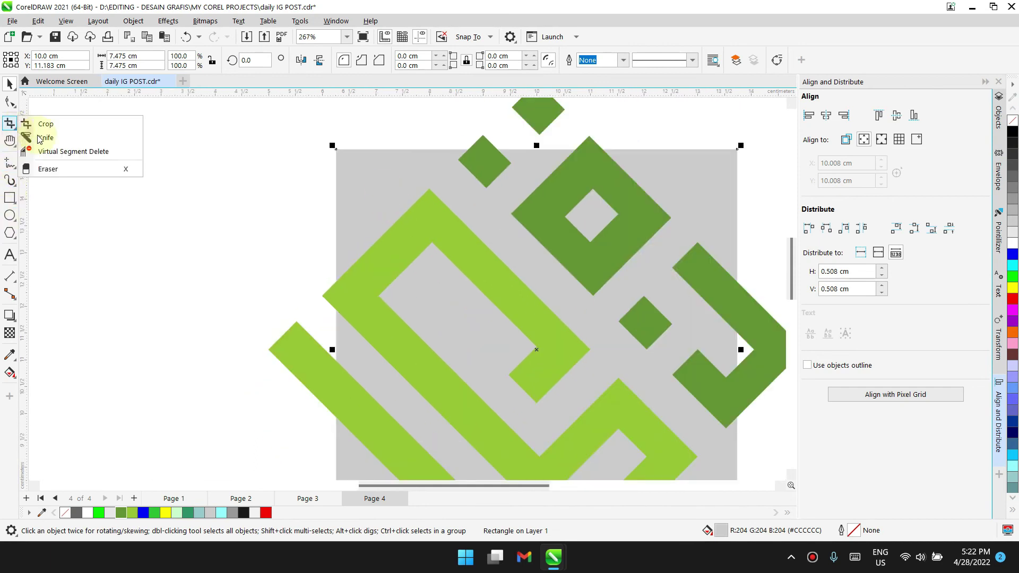
left_click(43, 138)
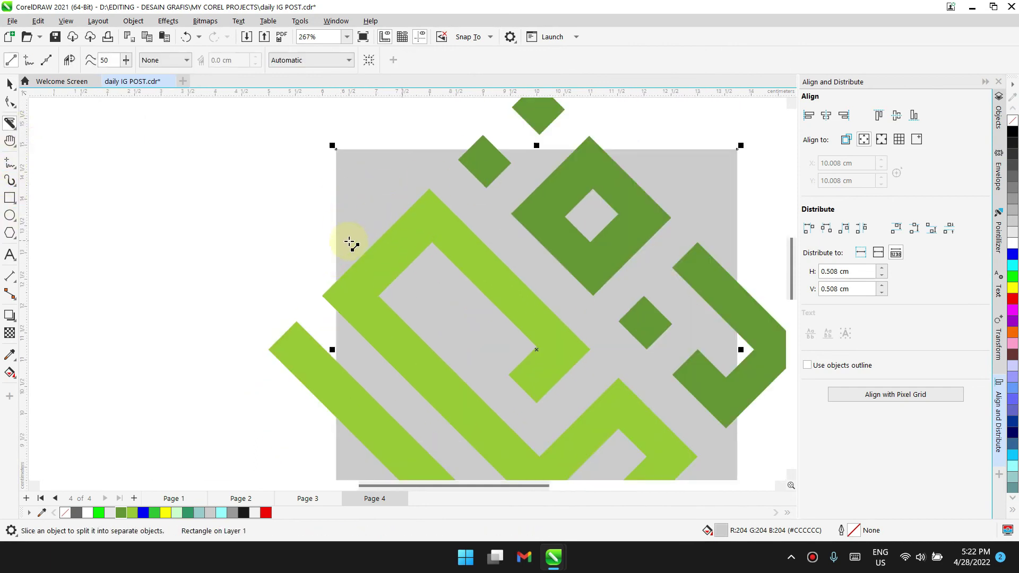
left_click_drag(386, 217, 441, 150)
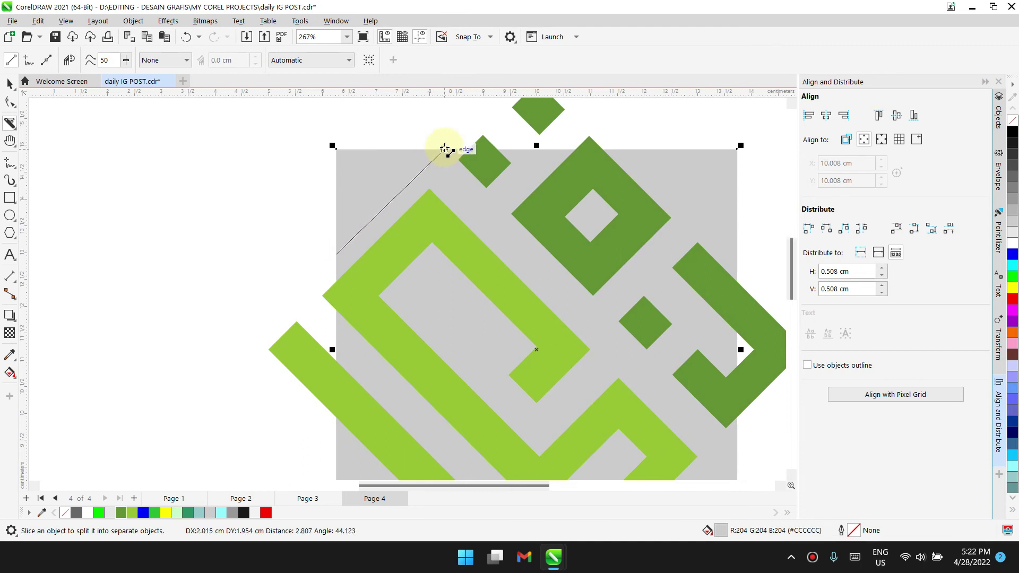
left_click_drag(448, 145, 449, 144)
Delete the large part of the sliced grey square and select the remaining corner triangle
left_click(9, 83)
left_click(364, 237)
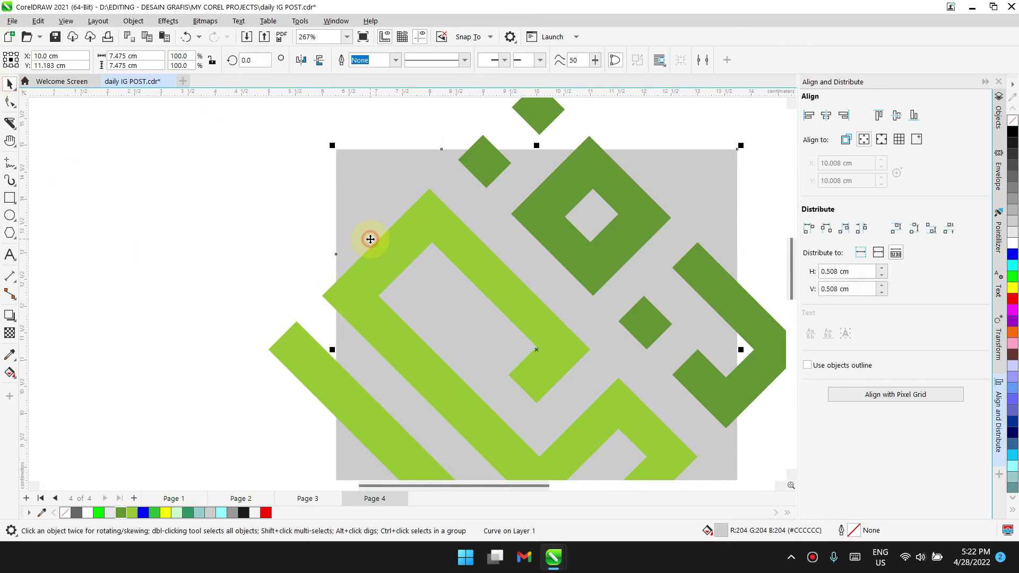
key("Delete")
left_click(371, 232)
scroll(350, 266, "down", 3)
scroll(343, 295, "up", 3)
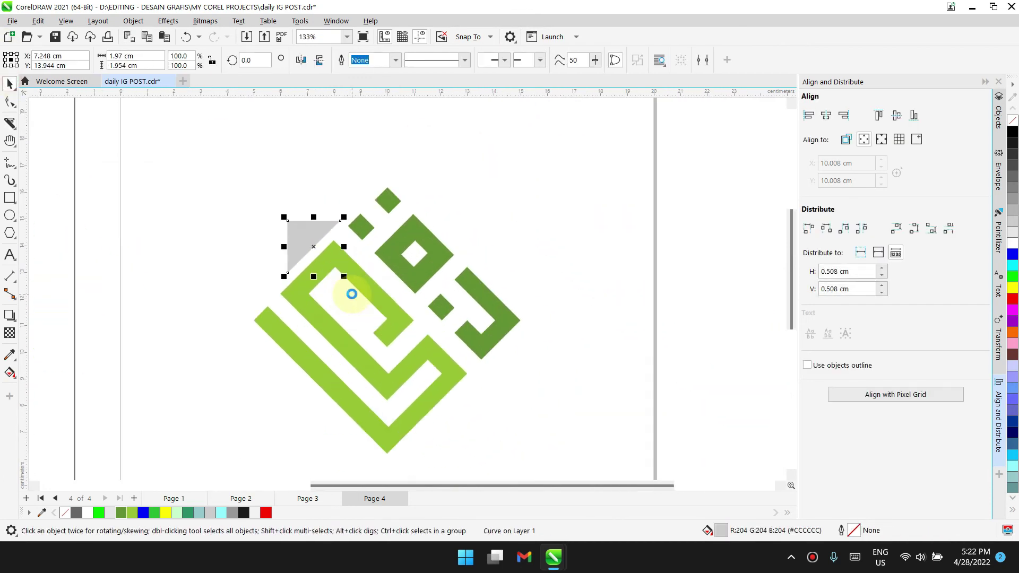
Place a mirrored copy of the grey triangle at the lettering's upper-right corner, then mirror copies of both upper triangles to the lower corners
left_click(301, 60)
left_click_drag(335, 245, 476, 281)
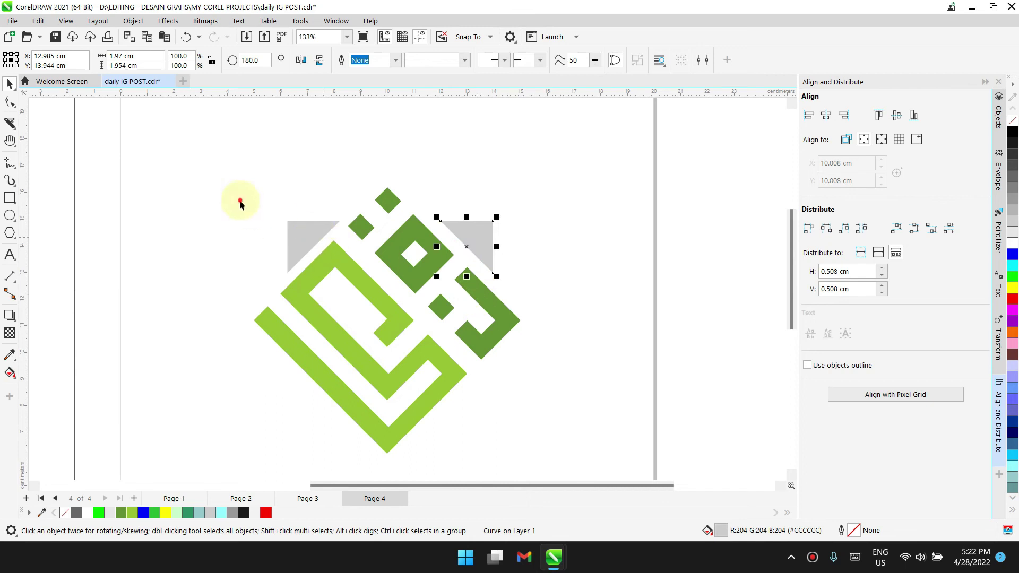
left_click_drag(237, 200, 508, 316)
left_click_drag(387, 268, 412, 421)
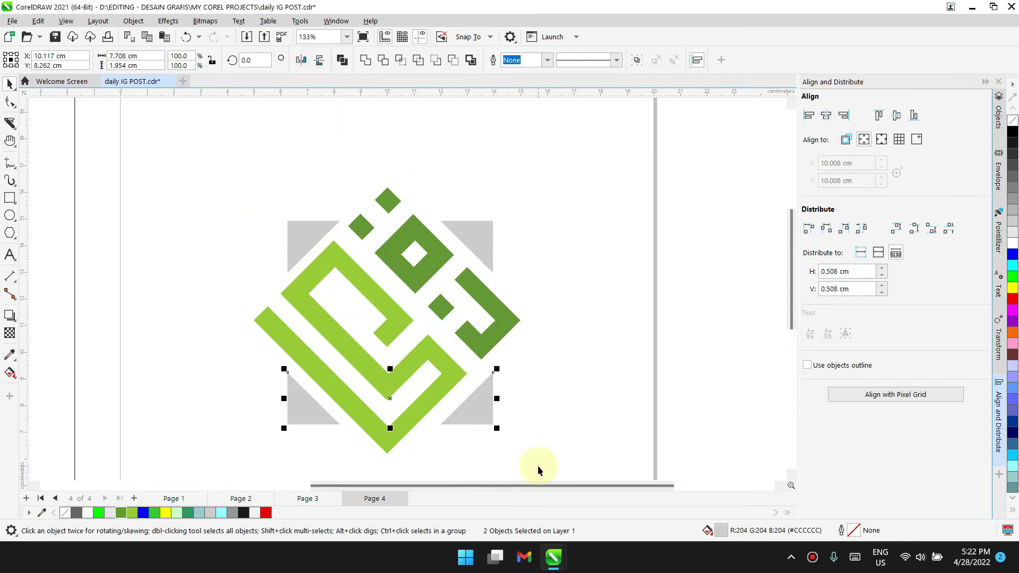
Move the two lower grey triangles up about 0.2 cm, closer to the lettering's lower edges
scroll(456, 447, "up", 4)
left_click_drag(505, 384, 506, 376)
scroll(520, 391, "down", 3)
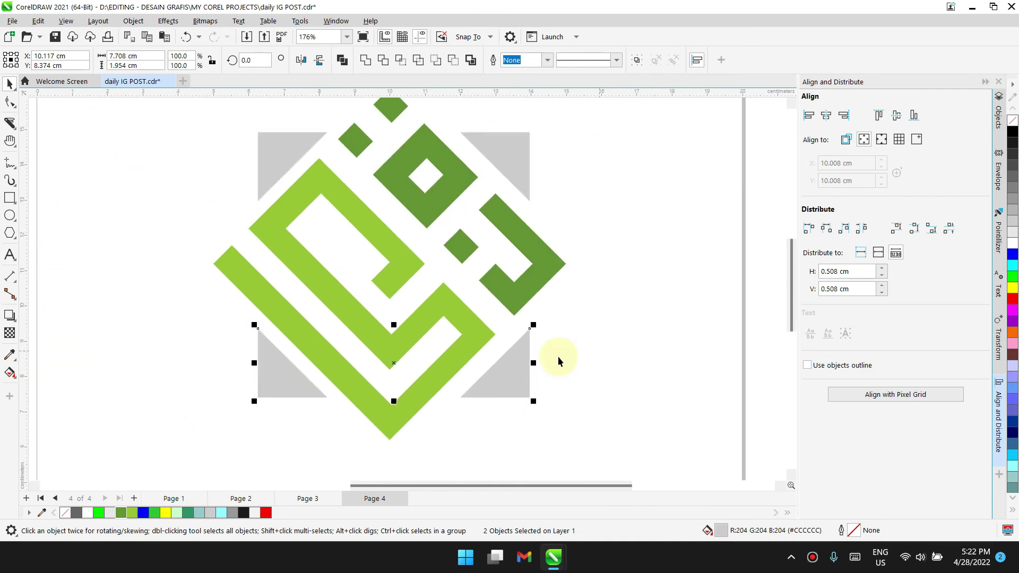
scroll(268, 403, "up", 3)
scroll(267, 439, "down", 3)
Align the top edges of the two upper grey triangles with each other
left_click(504, 204)
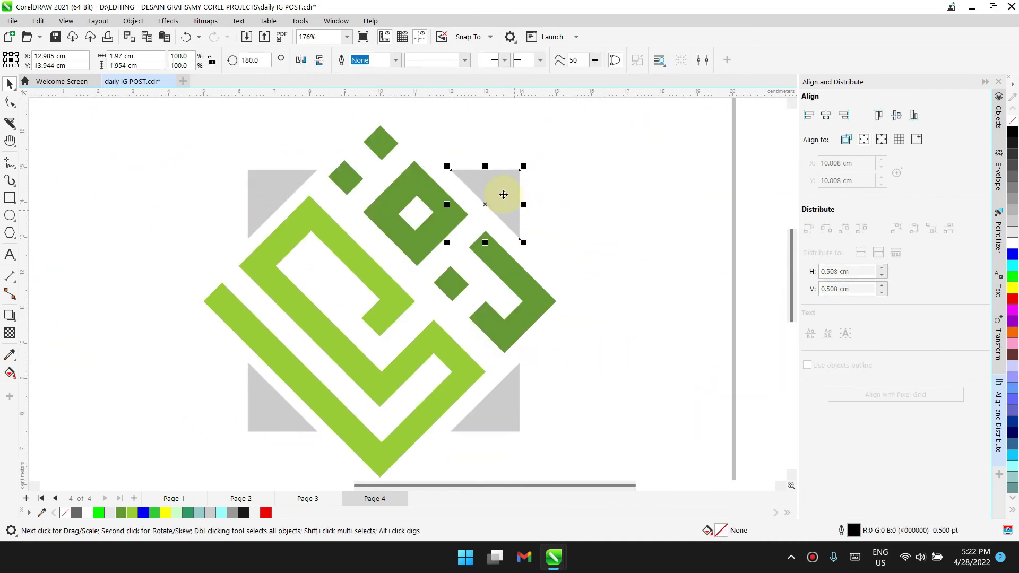
scroll(503, 195, "up", 3)
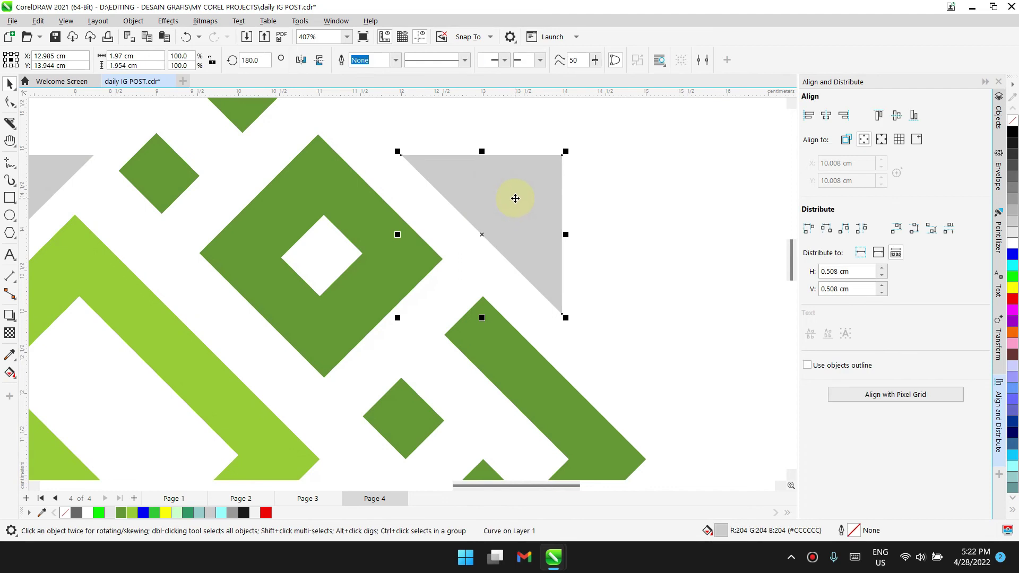
scroll(515, 200, "down", 4)
left_click(509, 395)
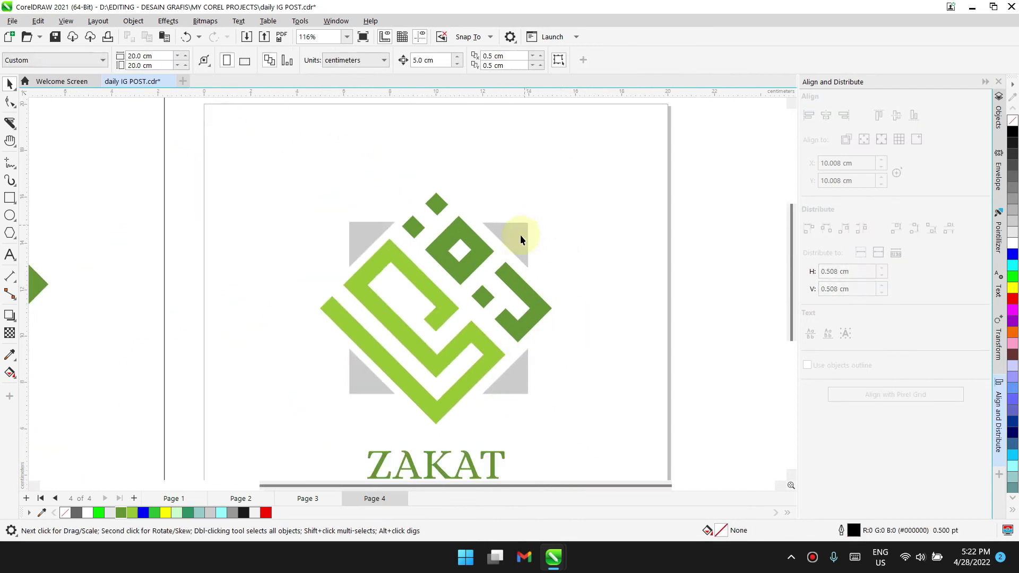
left_click(520, 235)
left_click(364, 235, "shift")
key("t")
left_click(637, 242)
Select the lower pair and the right-hand pair of grey triangles in turn to check their alignment
left_click(514, 380)
left_click(365, 389, "shift")
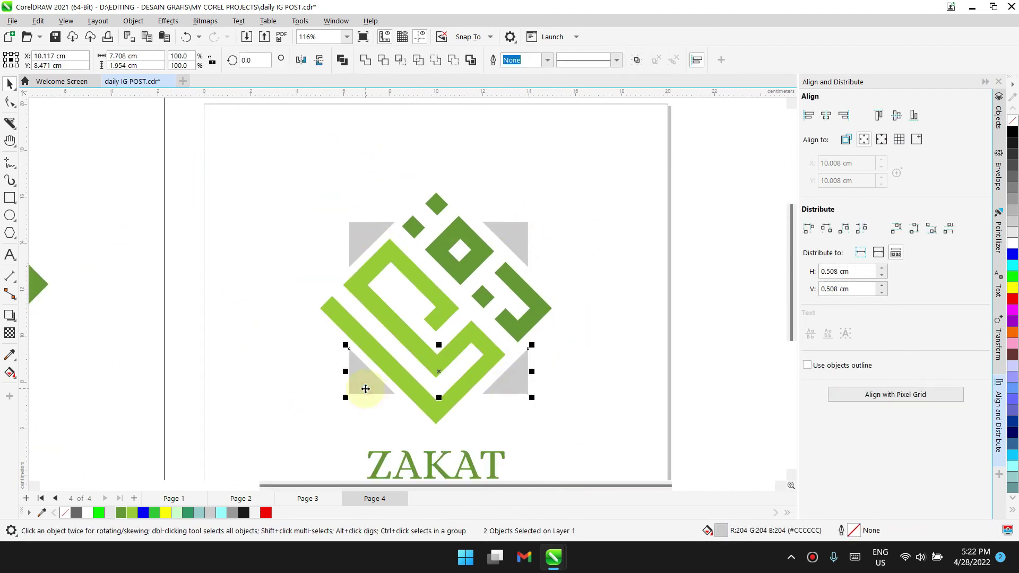
left_click(505, 380)
left_click(525, 230, "shift")
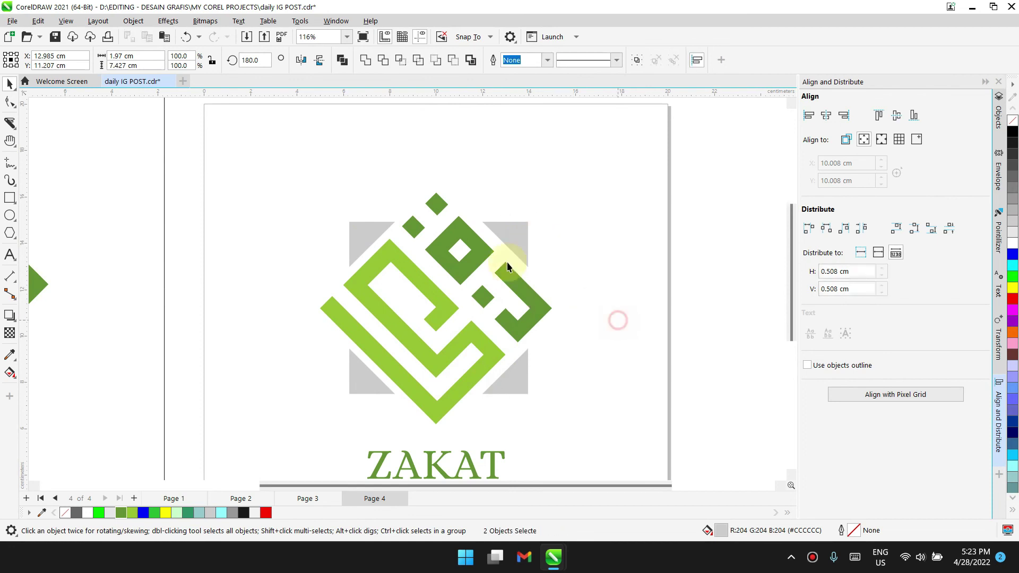
Shift the green lettering group slightly so it sits evenly between the four grey corner triangles
left_click(453, 230)
scroll(453, 230, "up", 2)
scroll(453, 230, "up", 2)
left_click_drag(453, 230, 456, 232)
scroll(456, 232, "down", 6)
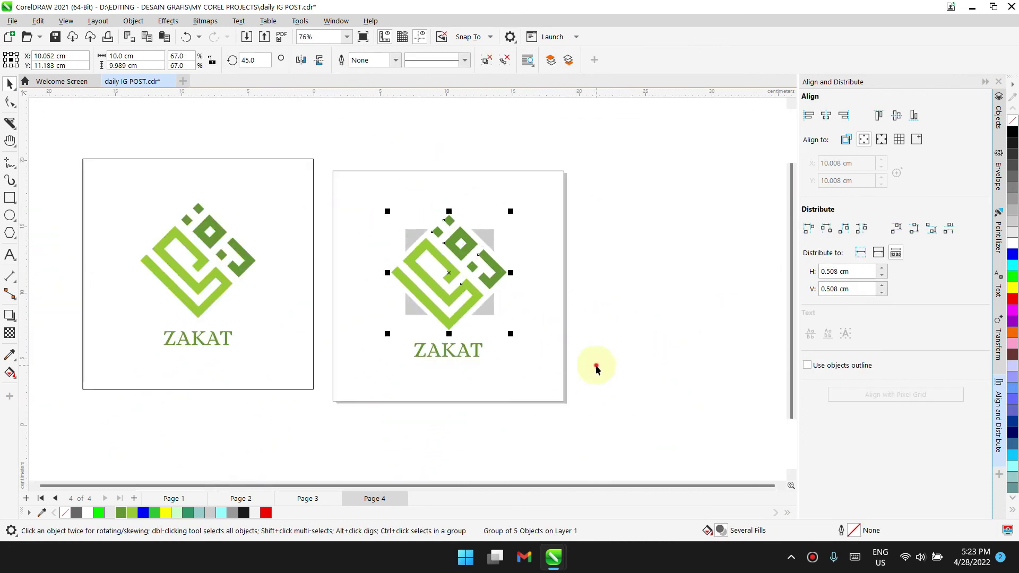
left_click(596, 367)
Frame the page with a 20 × 20 cm rectangle, hide its black outline, and select it together with the whole logo
scroll(504, 364, "up", 2)
scroll(516, 406, "down", 3)
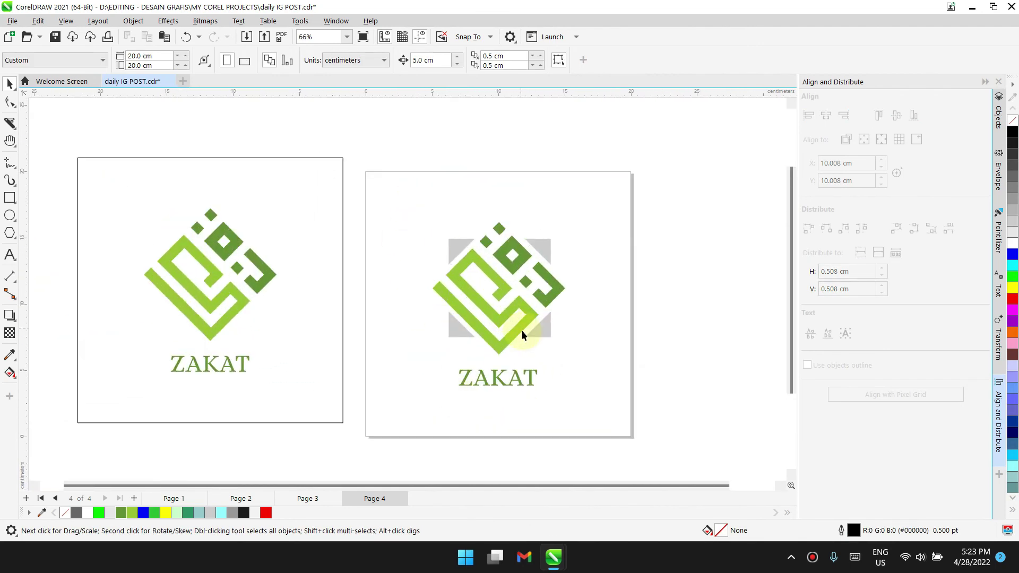
scroll(523, 343, "down", 3)
scroll(454, 367, "up", 3)
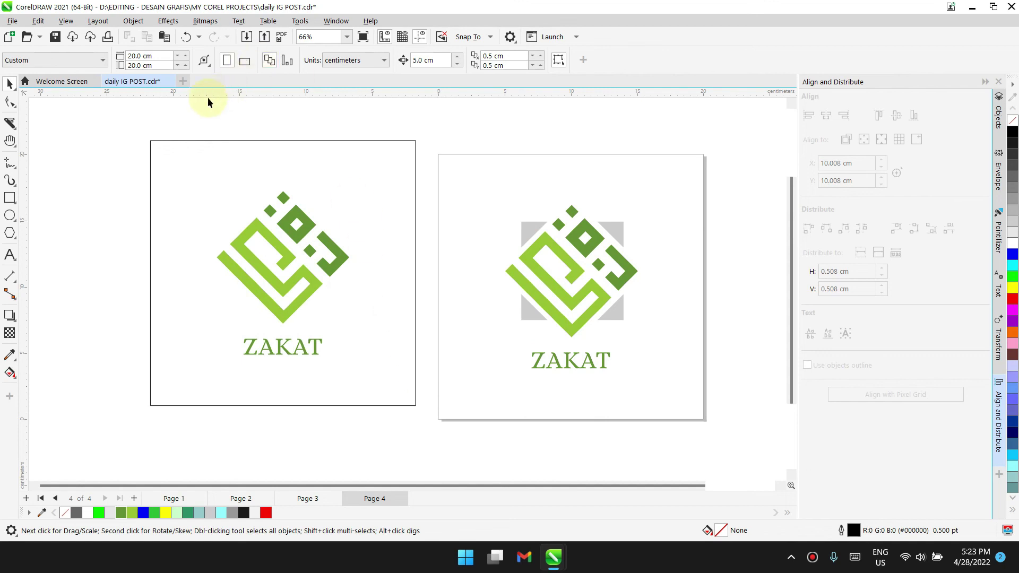
key("Tab")
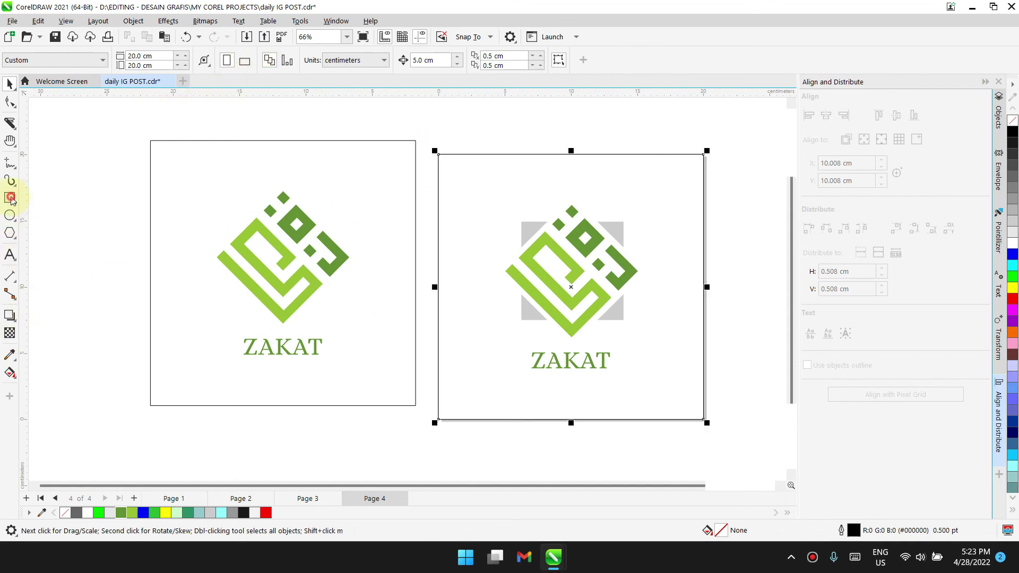
left_click_drag(430, 127, 750, 466)
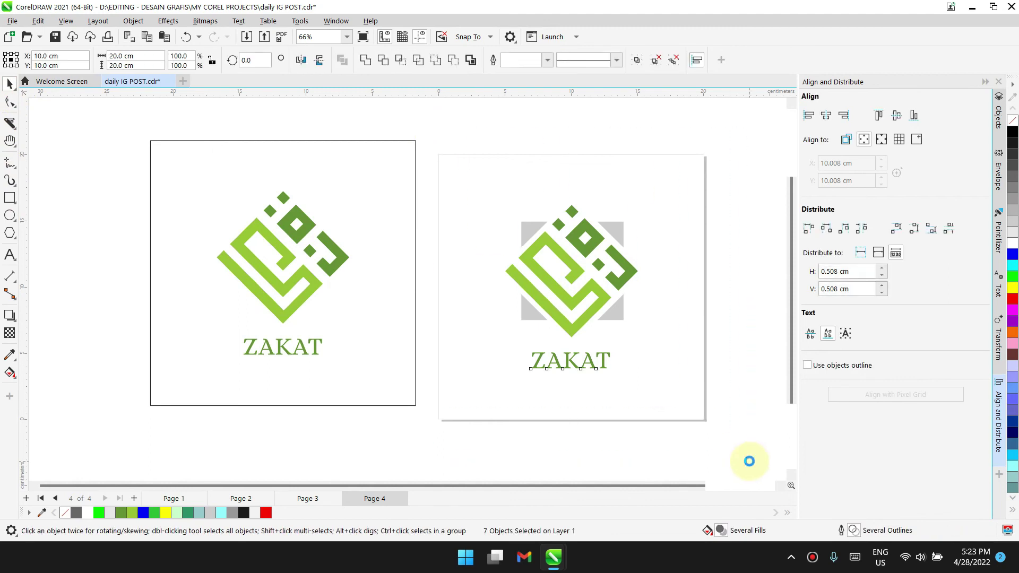
Export the selection to OUTPUT COREL as ZAKAT daily IG POST.jpg in RGB Color (24-bit), High quality 80%, at 300 dpi
key("ctrl+e")
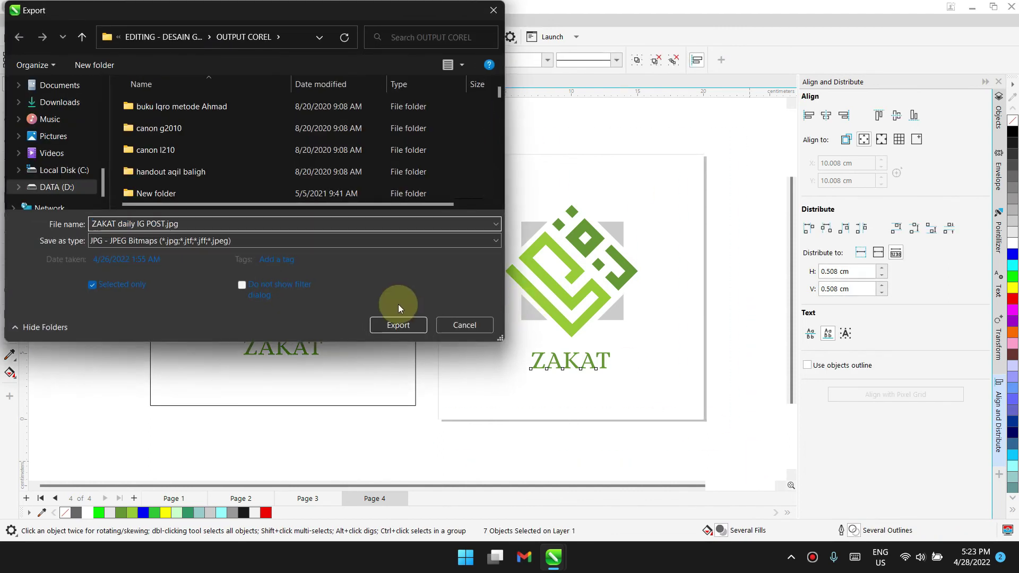
left_click(397, 318)
left_click(687, 251)
left_click(688, 272)
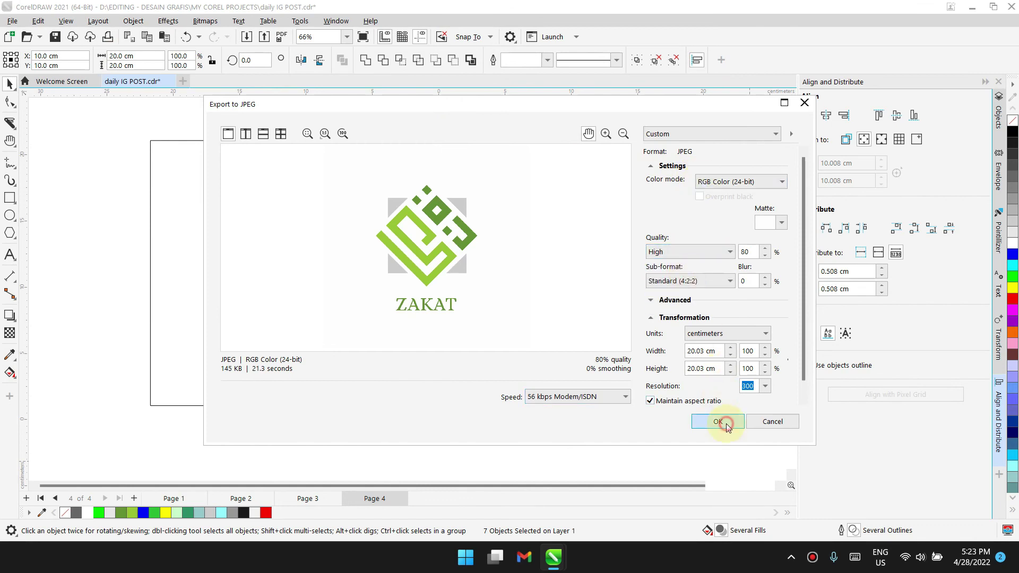
left_click(726, 427)
left_click(616, 448)
Switch to File Explorer, open the OUTPUT COREL folder and search it for ZAKAT
scroll(313, 355, "down", 2)
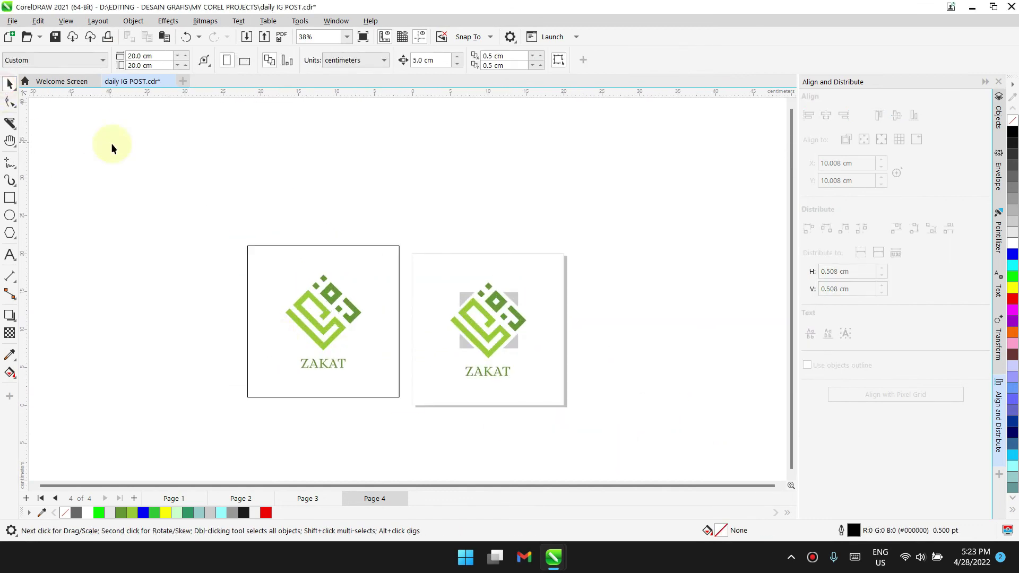
left_click(113, 198)
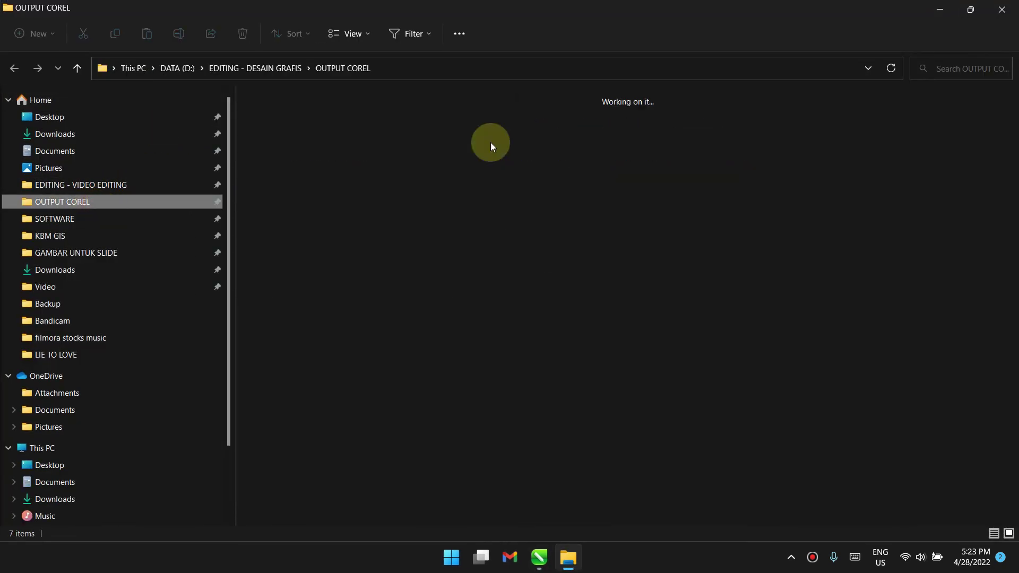
left_click(950, 69)
type("ZAKAT")
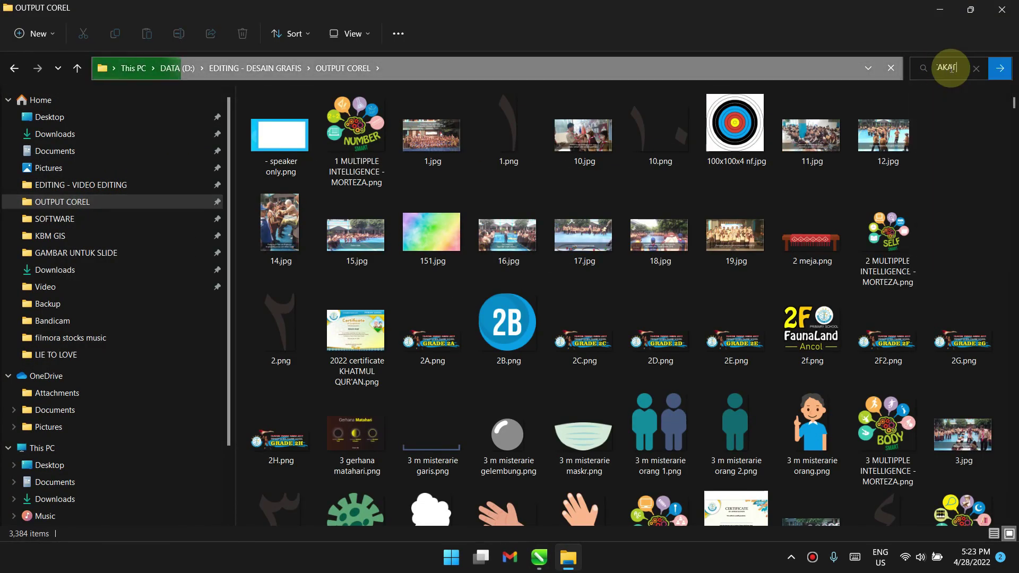
key("Return")
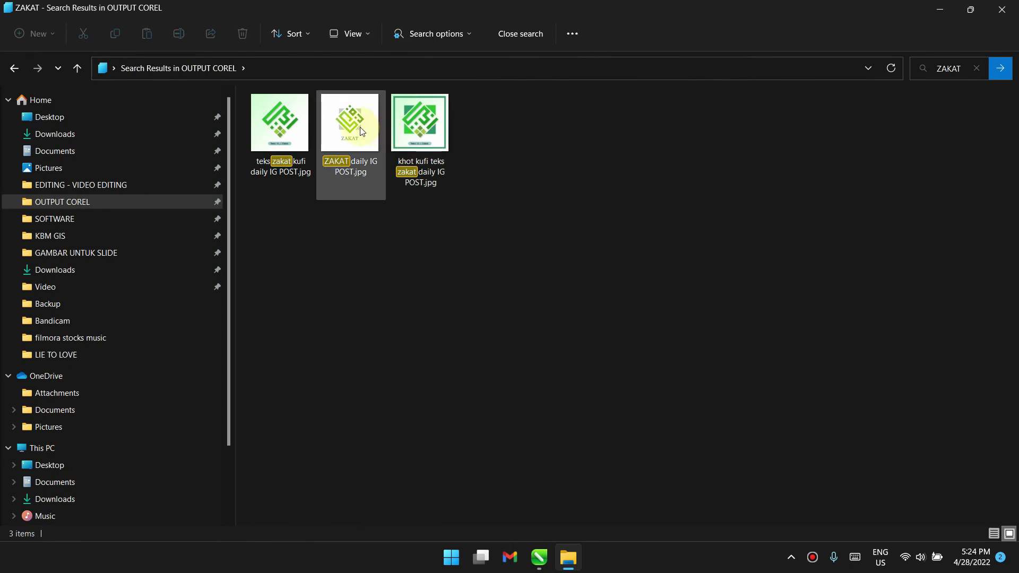
View the exported ZAKAT daily IG POST.jpg in the image viewer and close it
left_click(360, 159)
double_click(365, 137)
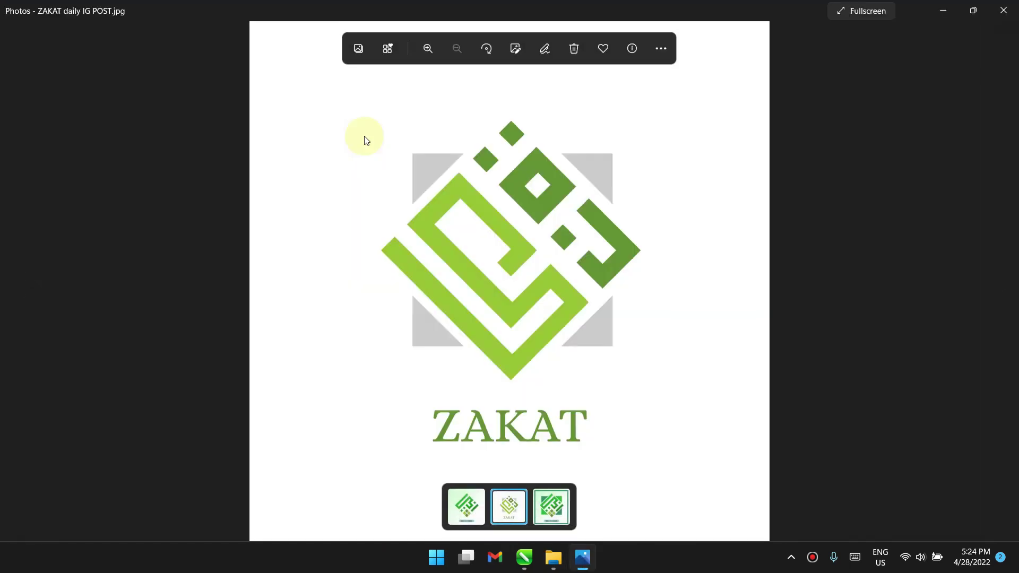
left_click(1001, 11)
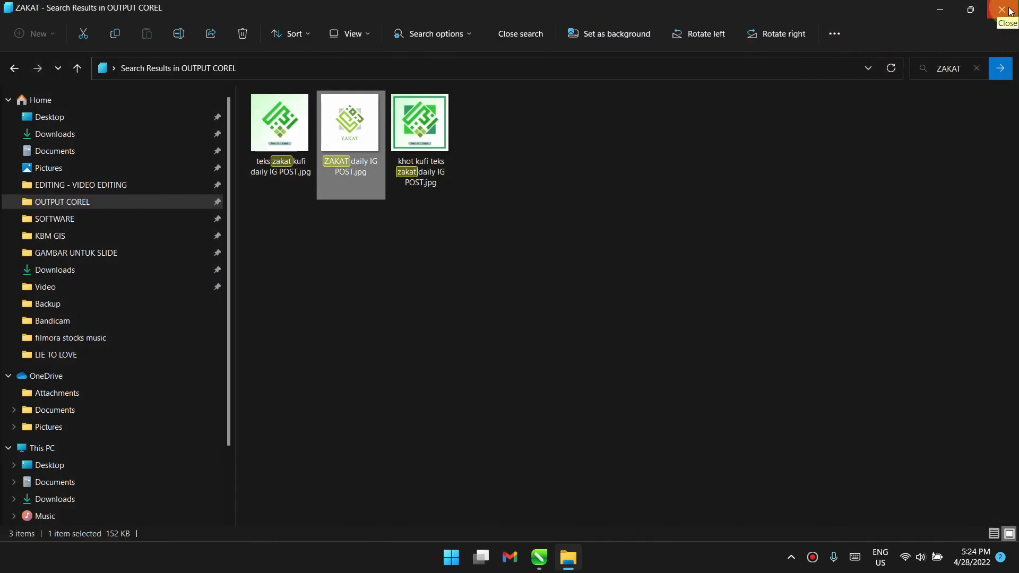
View teks zakat kufi daily IG POST.jpg and khot kufi teks zakat daily IG POST.jpg one after the other, closing each
key("Left")
key("Return")
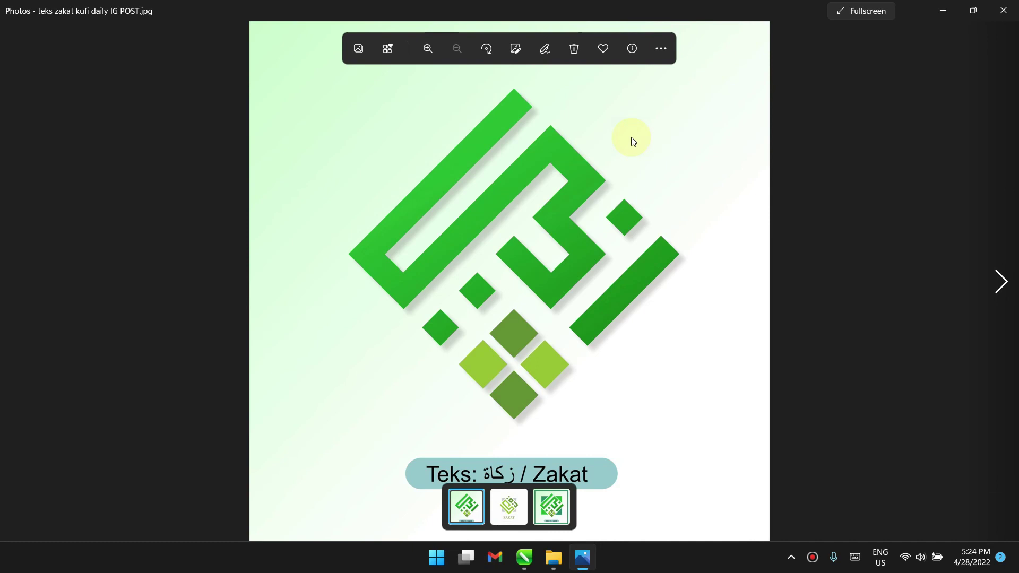
left_click(1003, 11)
left_click(434, 147)
double_click(434, 148)
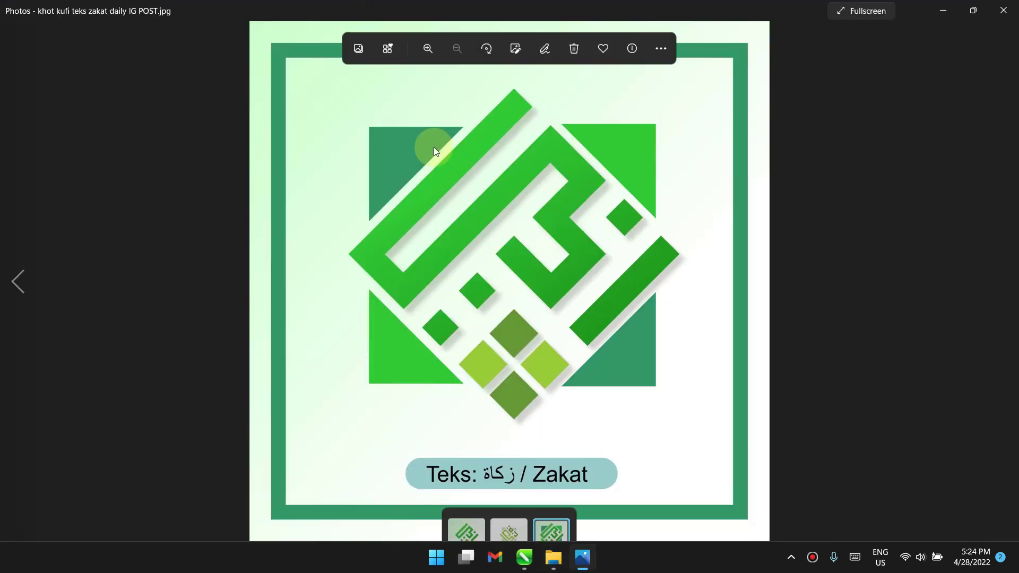
left_click(1004, 10)
Select all the found zakat images in the folder and bring them into the logo page in CorelDRAW
left_click(515, 273)
left_click_drag(555, 243, 243, 90)
left_click(940, 9)
left_click(462, 319)
Spread the imported images around the page: ZAKAT above it, the two earlier designs to its right, and the remaining bitmap at the upper left
left_click_drag(518, 343, 434, 176)
left_click_drag(527, 367, 731, 215)
left_click_drag(491, 332, 683, 357)
left_click_drag(512, 353, 176, 207)
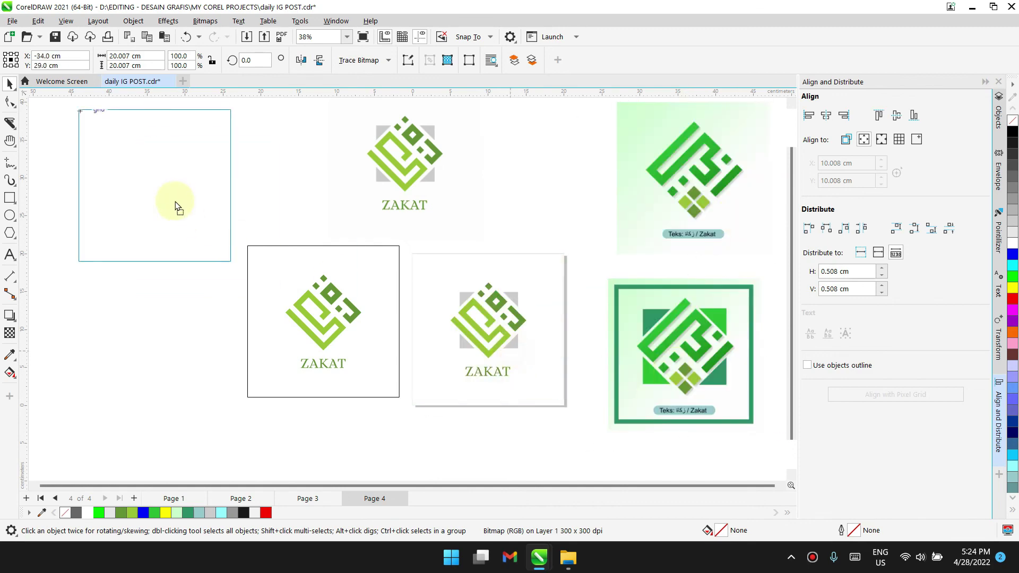